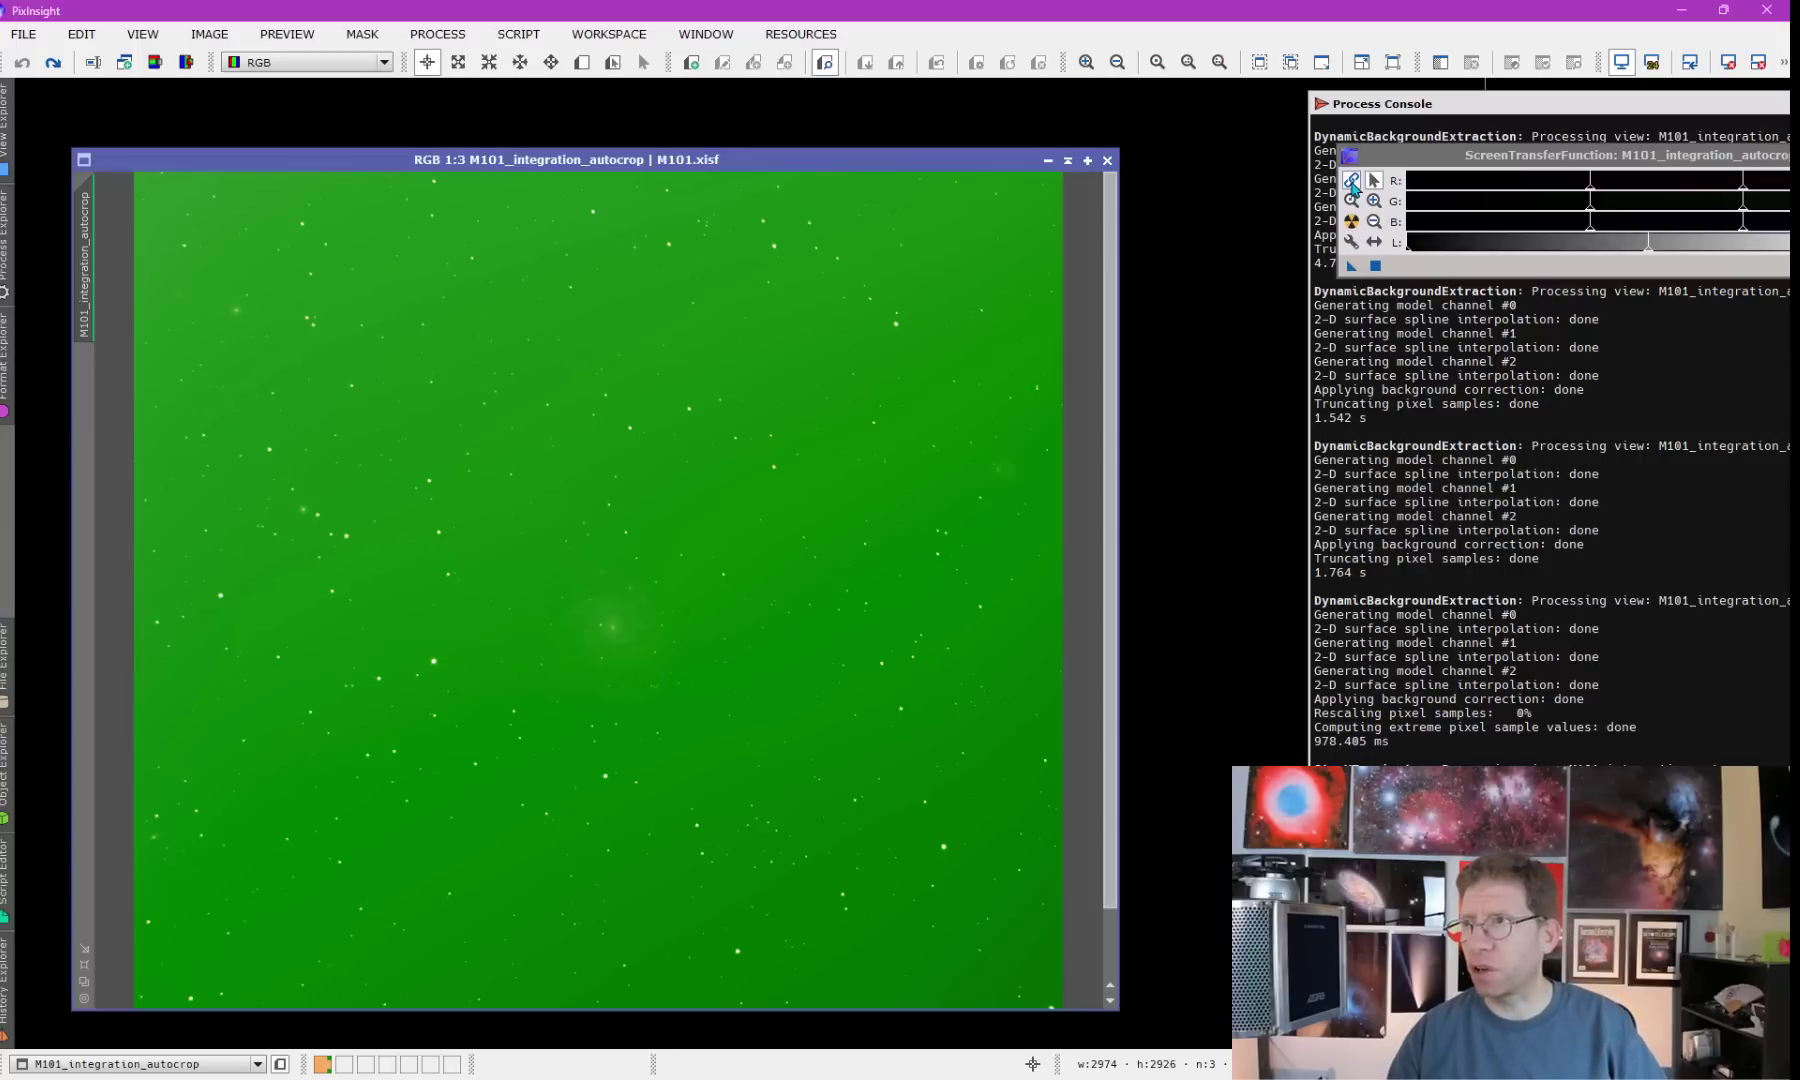
# Step: Auto-stretch the M101 image's screen display with the RGB channels unlinked
pyautogui.click(1362, 220)
pyautogui.click(1352, 221)
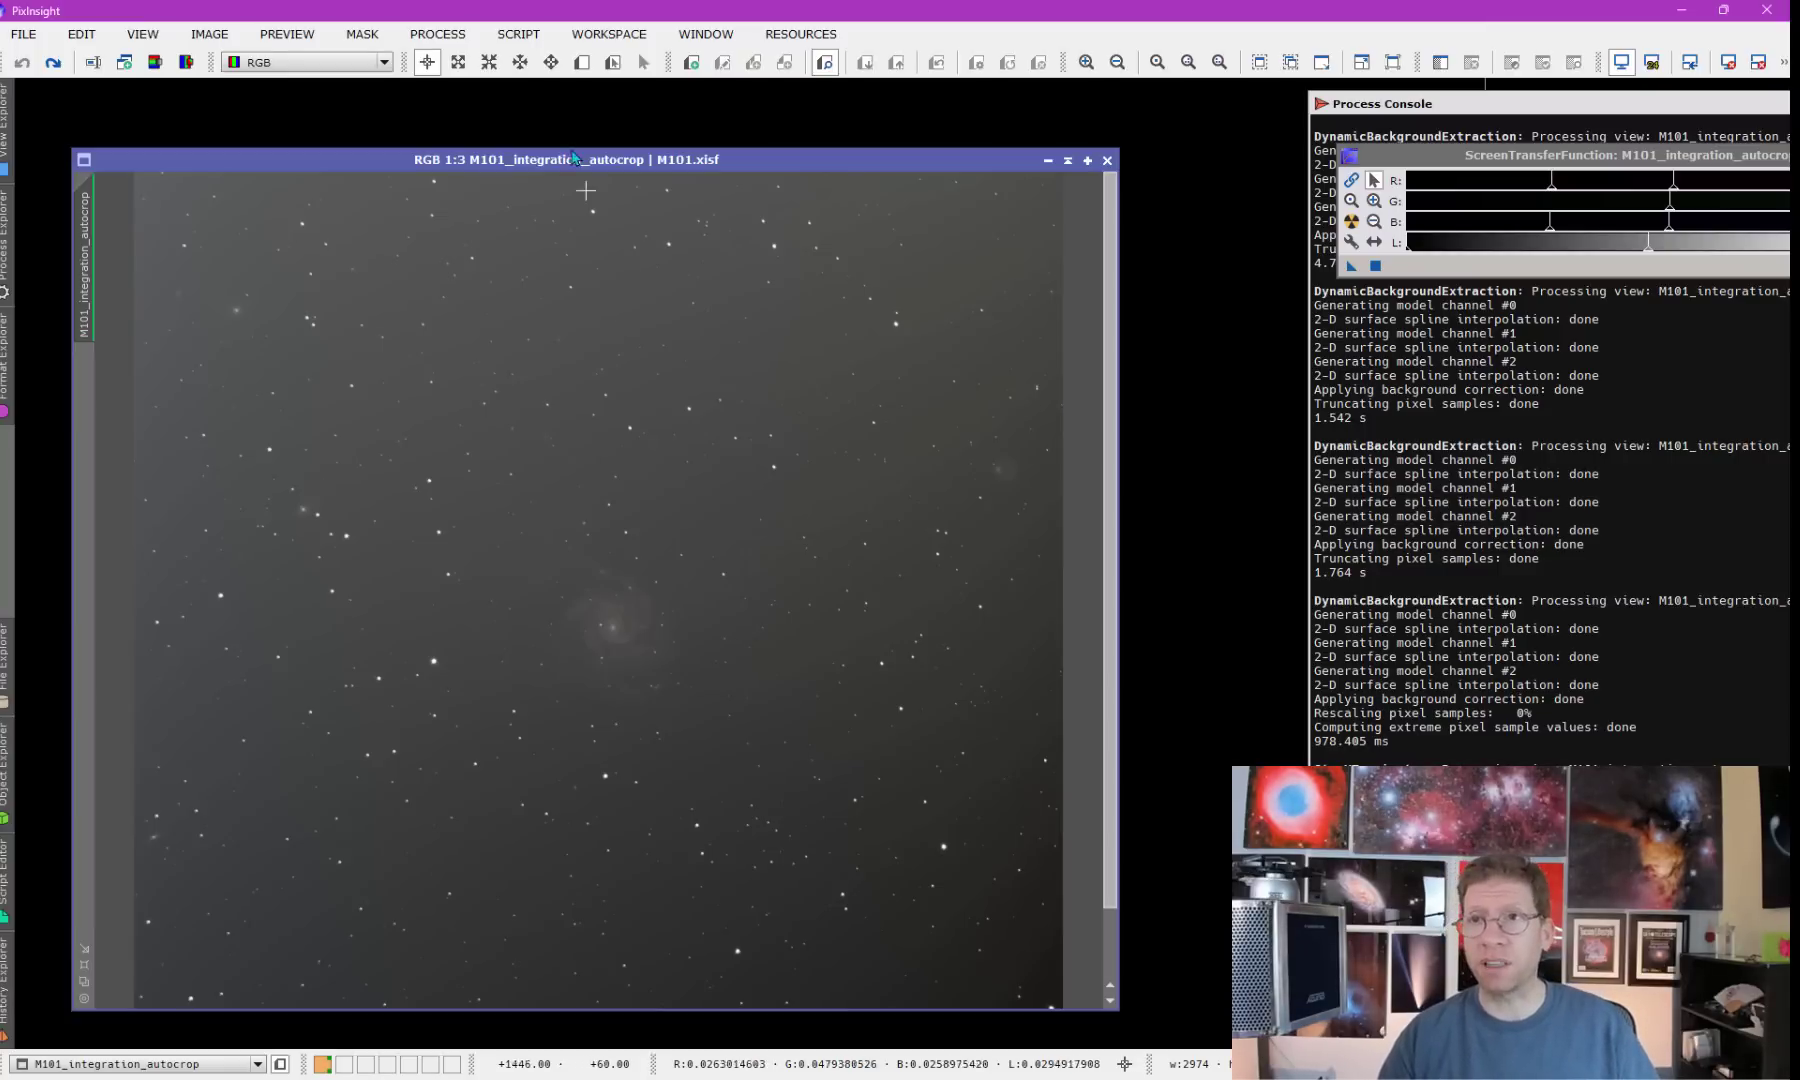
# Step: Start DynamicBackgroundExtraction on the M101 image with tolerance 10, smoothing factor 0.6 and default sample radius 20
pyautogui.click(438, 34)
pyautogui.moveTo(490, 62)
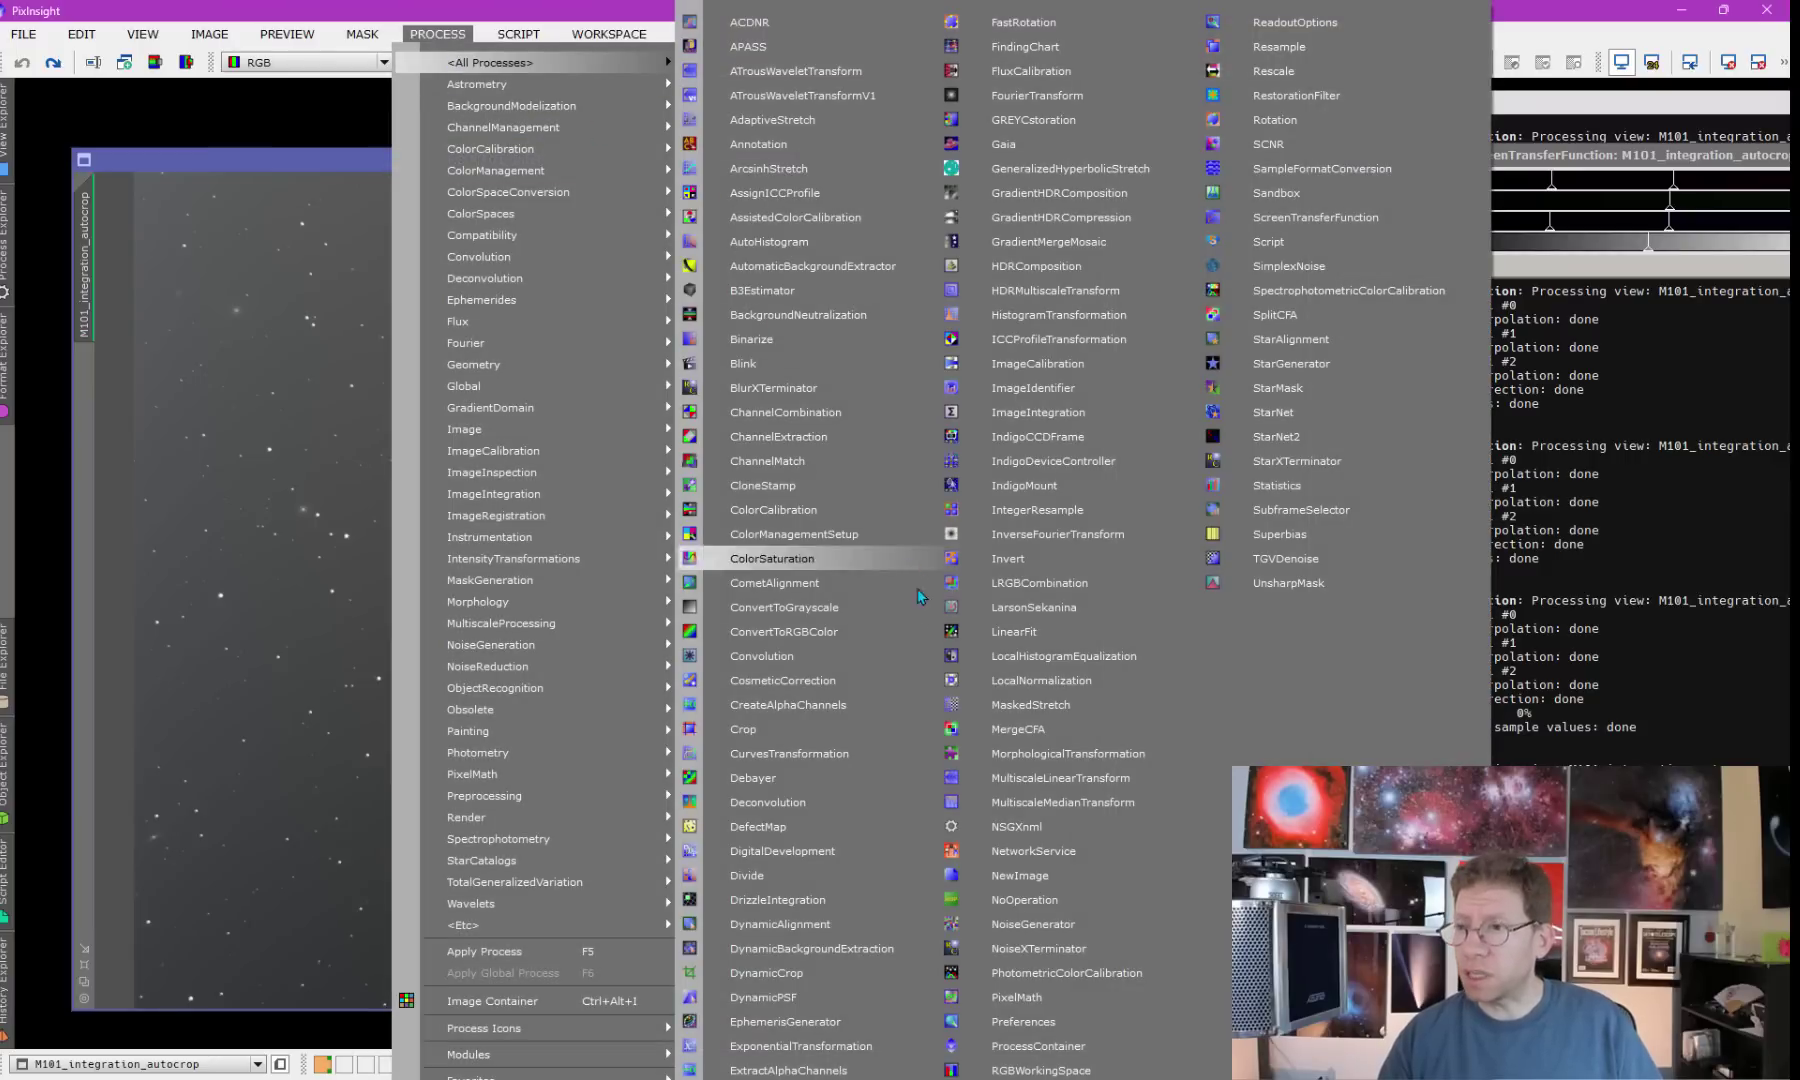
pyautogui.click(812, 948)
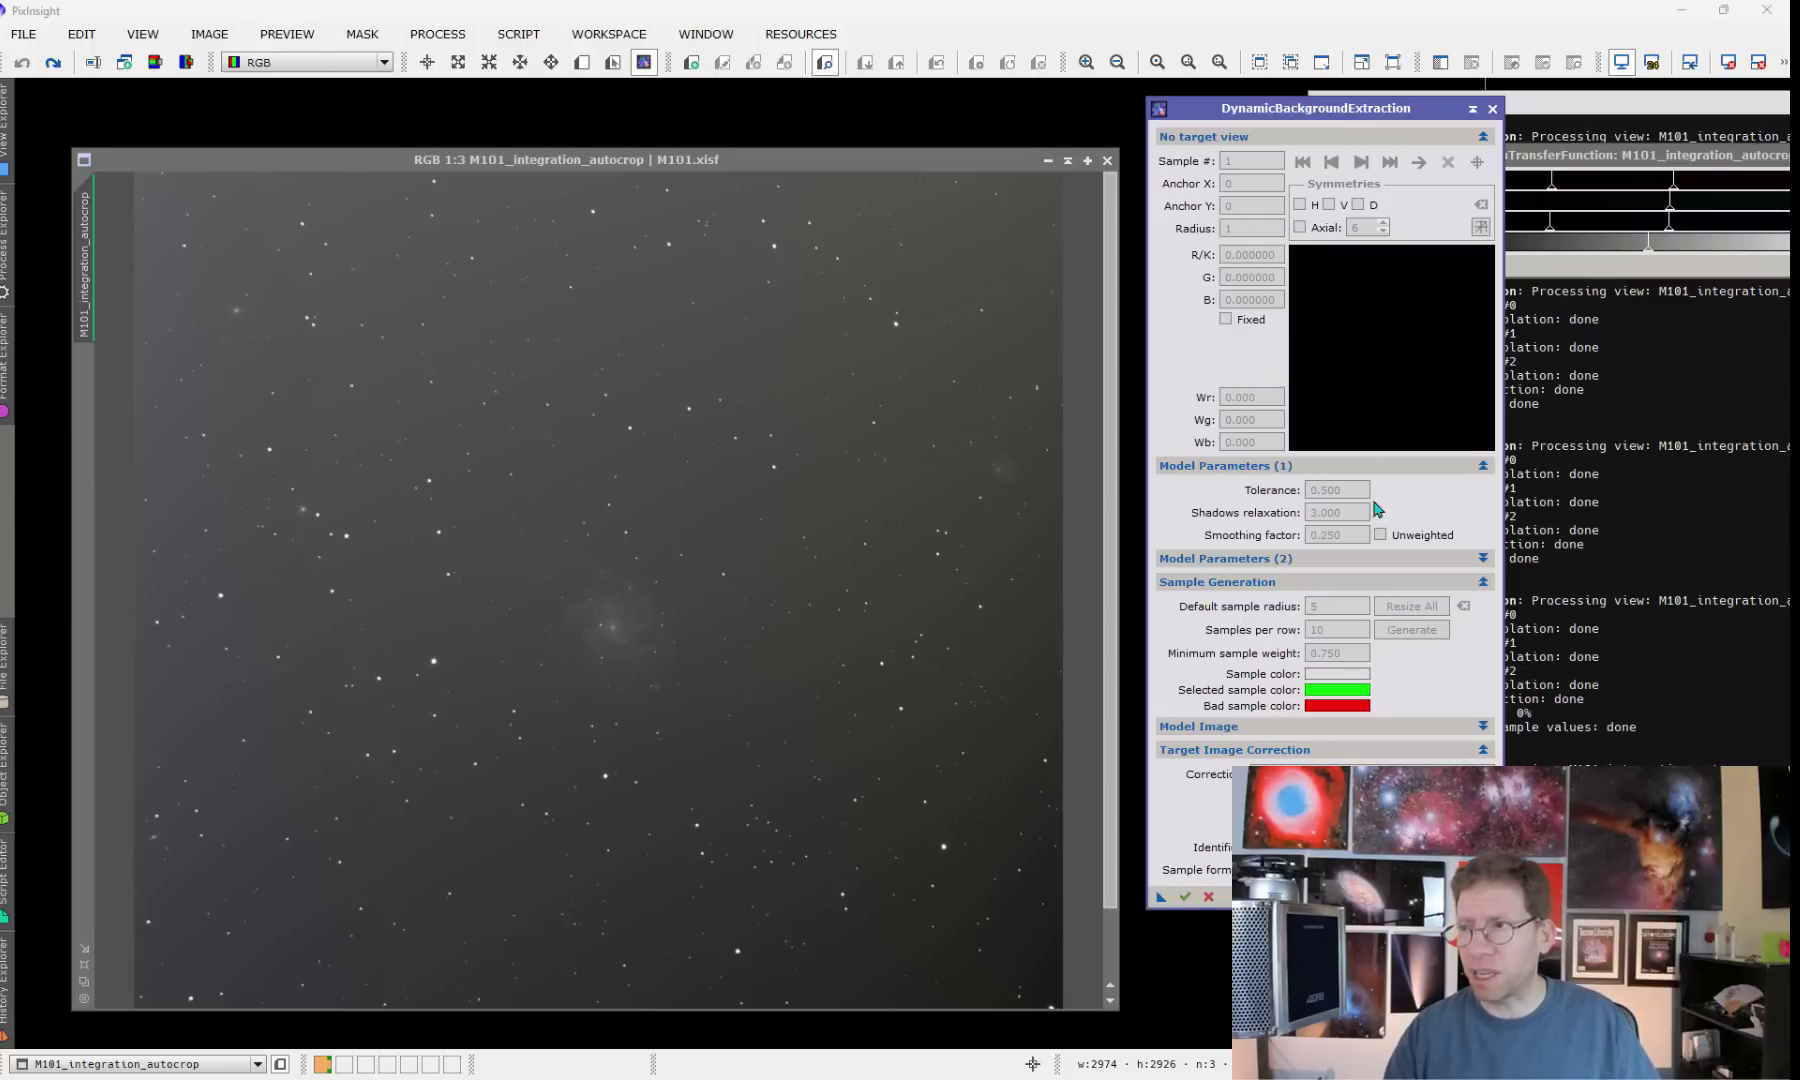
pyautogui.click(598, 628)
pyautogui.doubleClick(1340, 489)
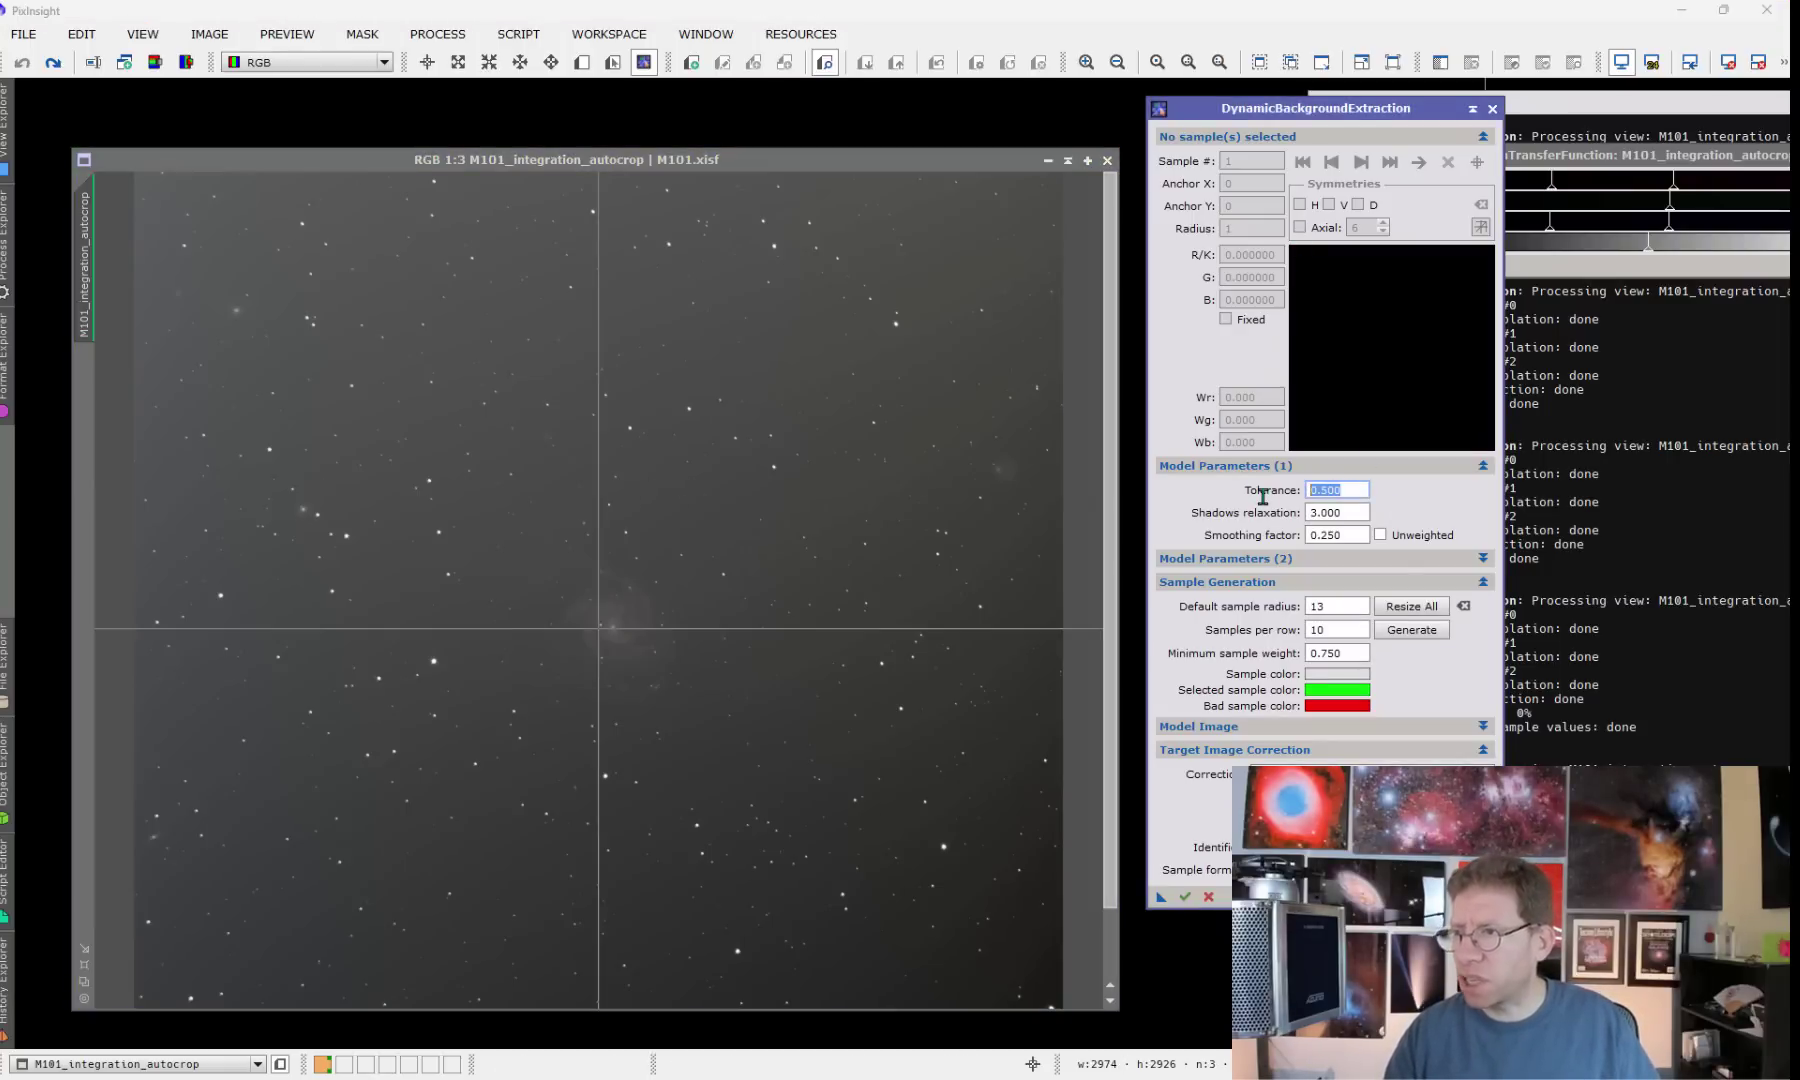
pyautogui.write('10')
pyautogui.doubleClick(1344, 535)
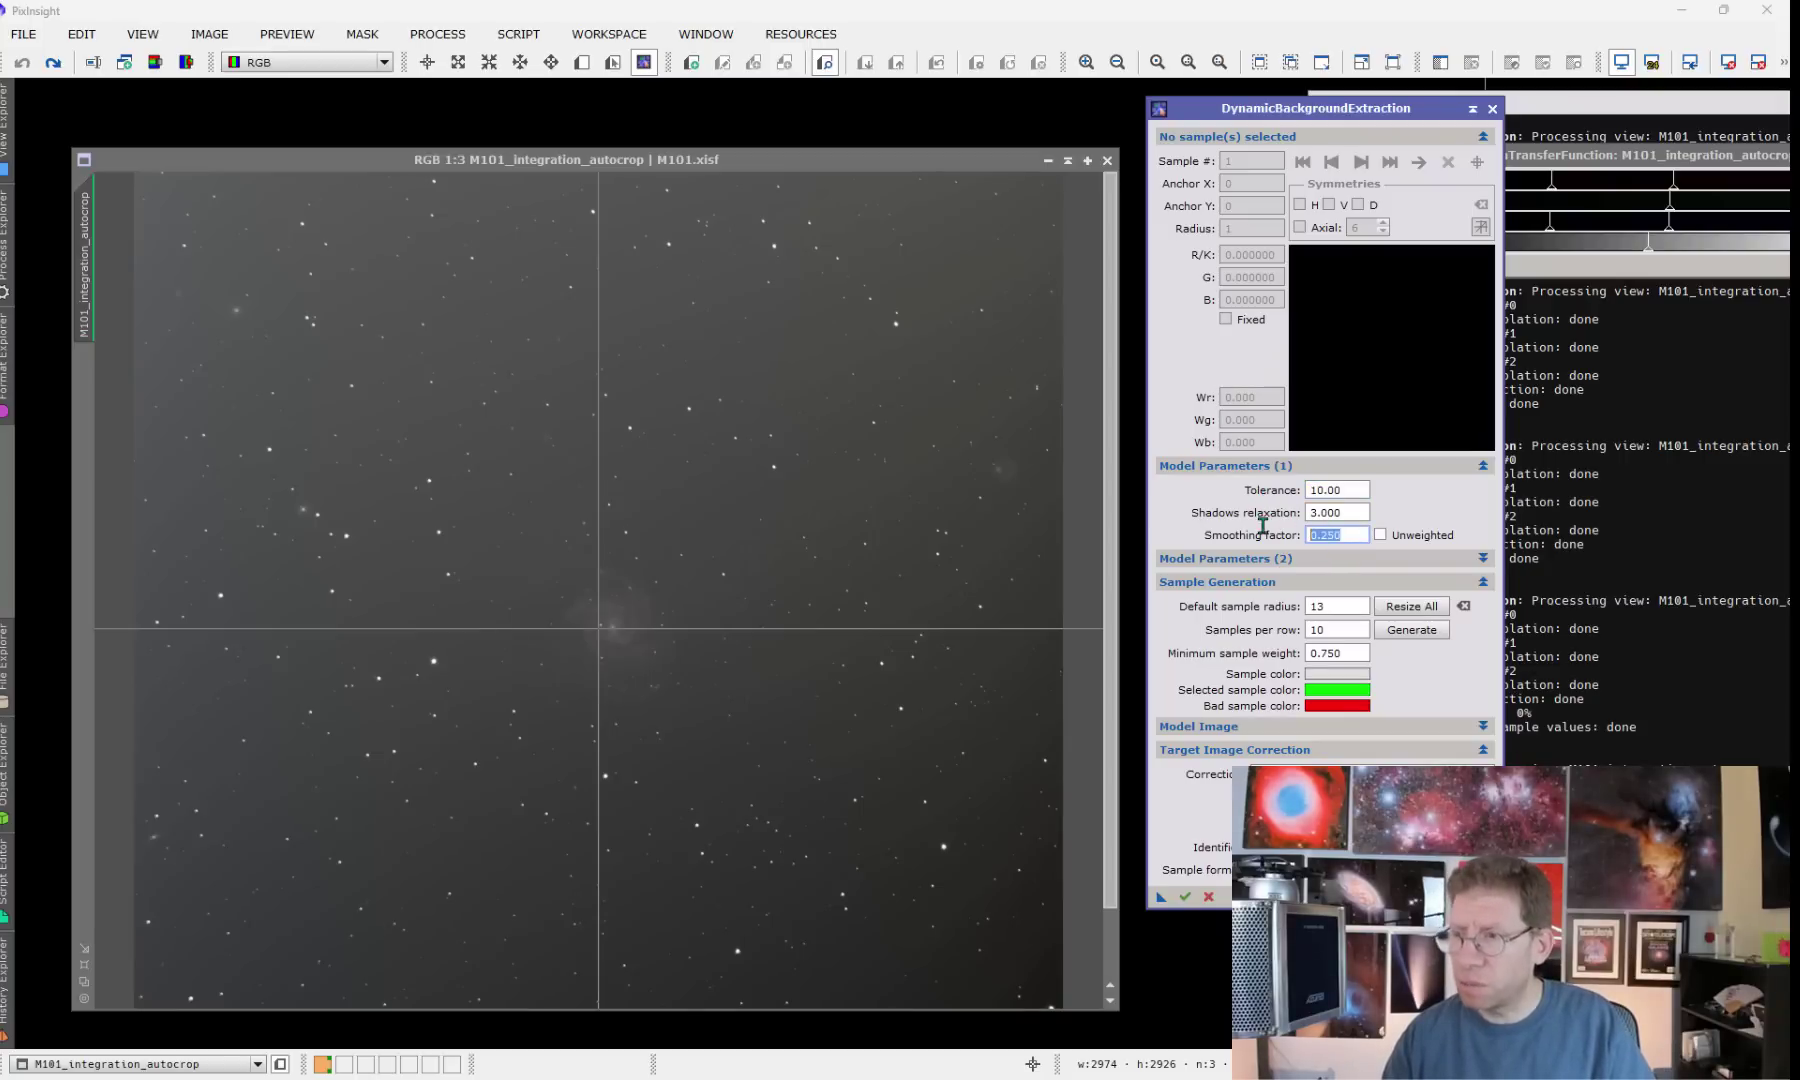
pyautogui.write('.6')
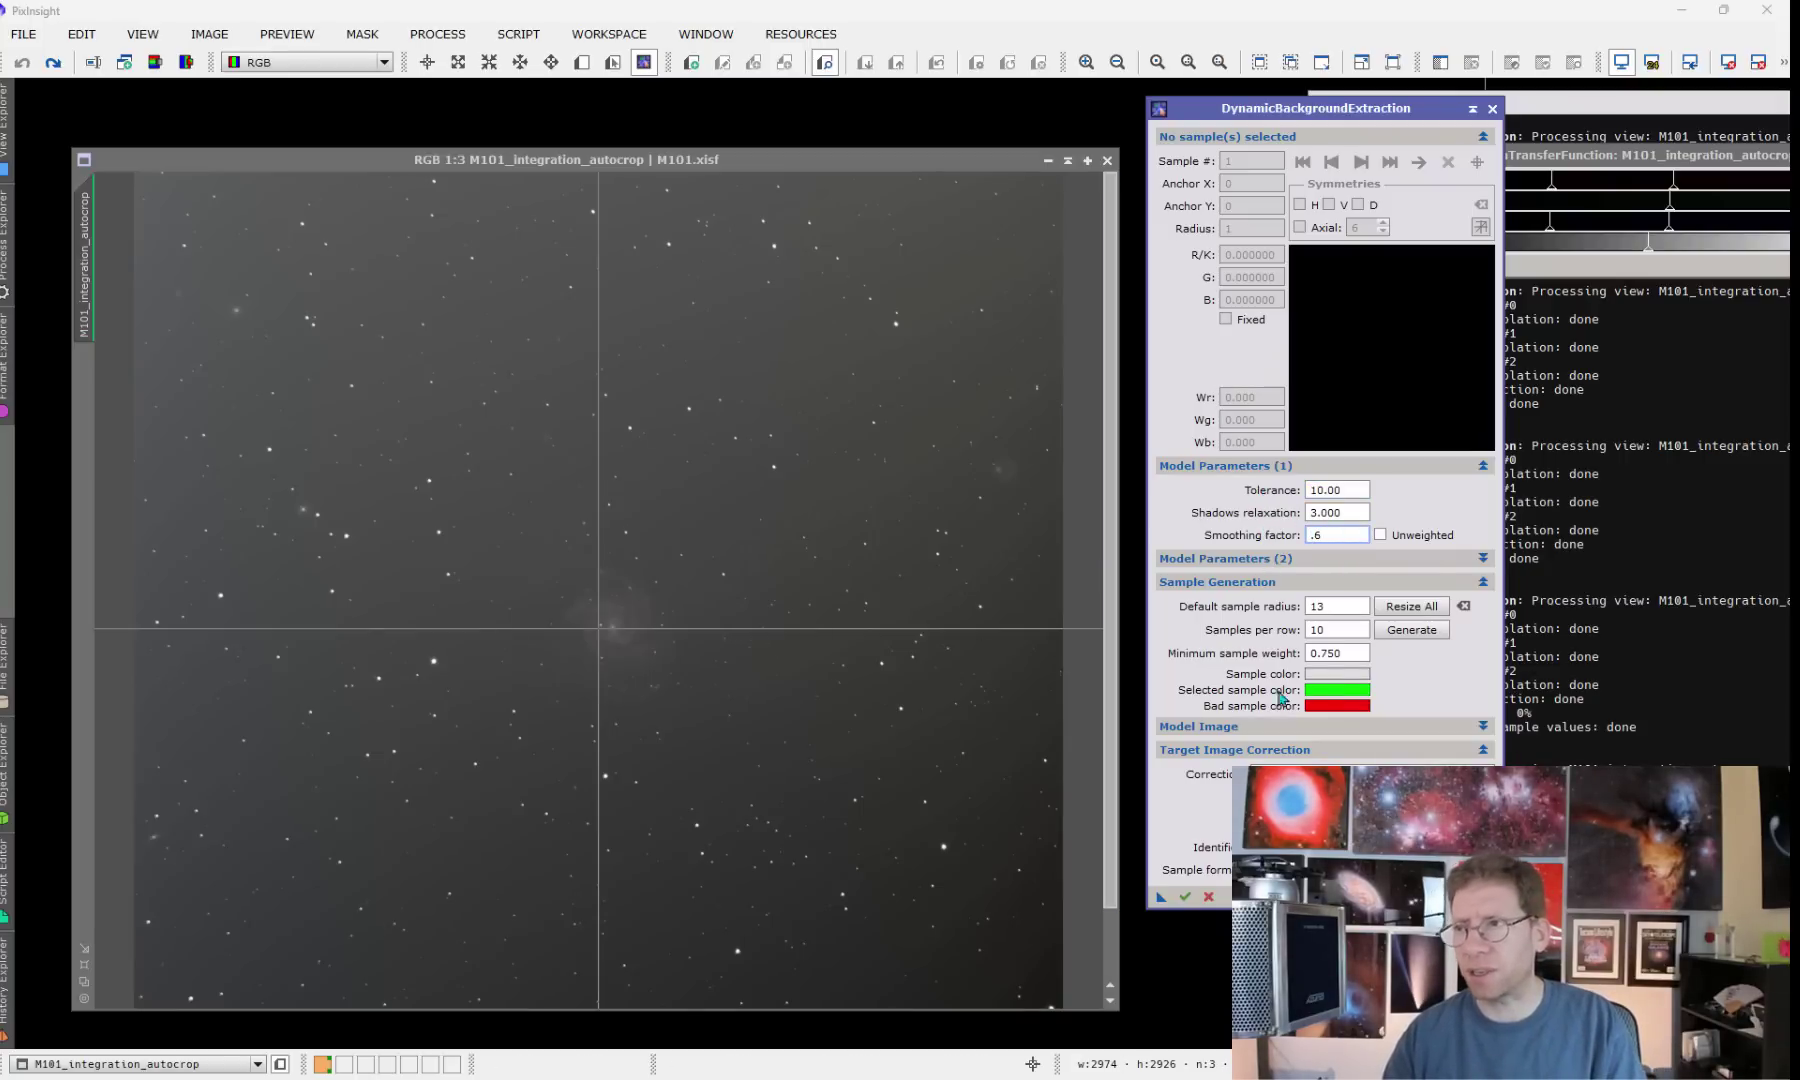
pyautogui.doubleClick(1330, 606)
pyautogui.write('20')
# Step: Set the background correction to Subtraction and have it replace the target image
pyautogui.click(1300, 774)
pyautogui.click(1300, 806)
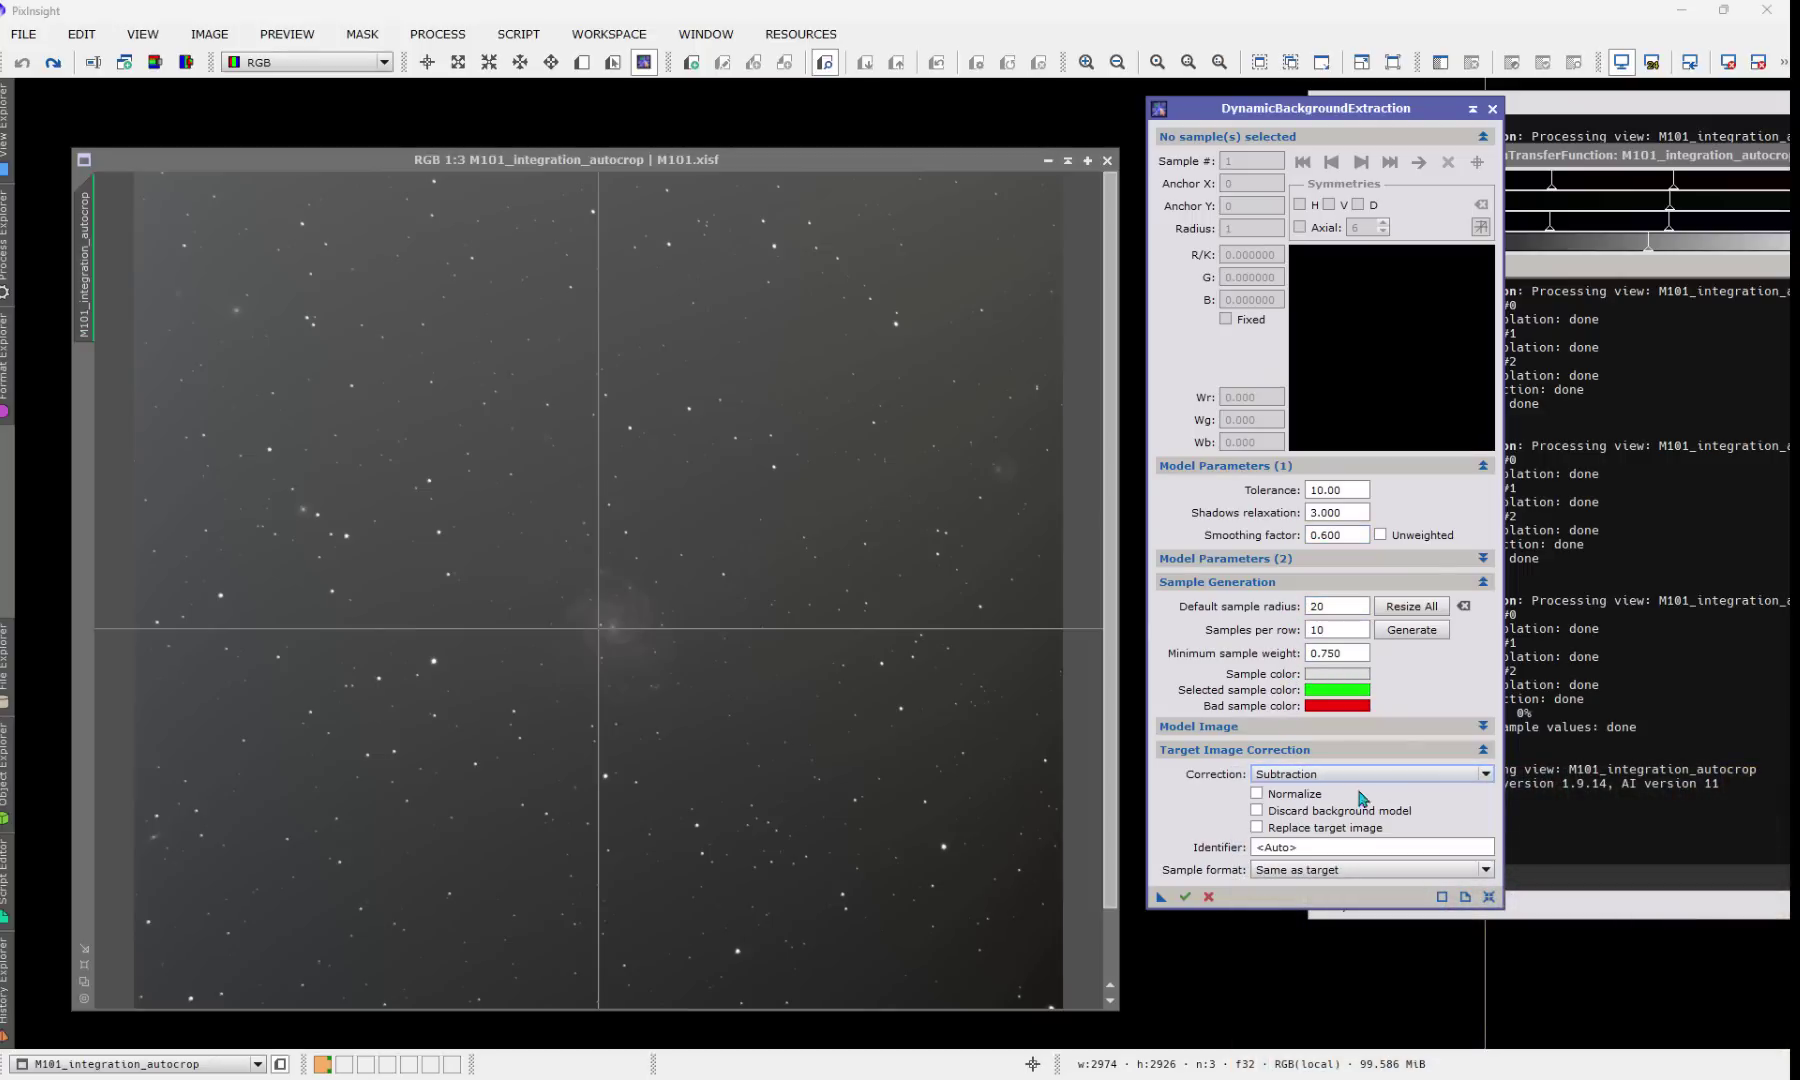
pyautogui.click(1257, 828)
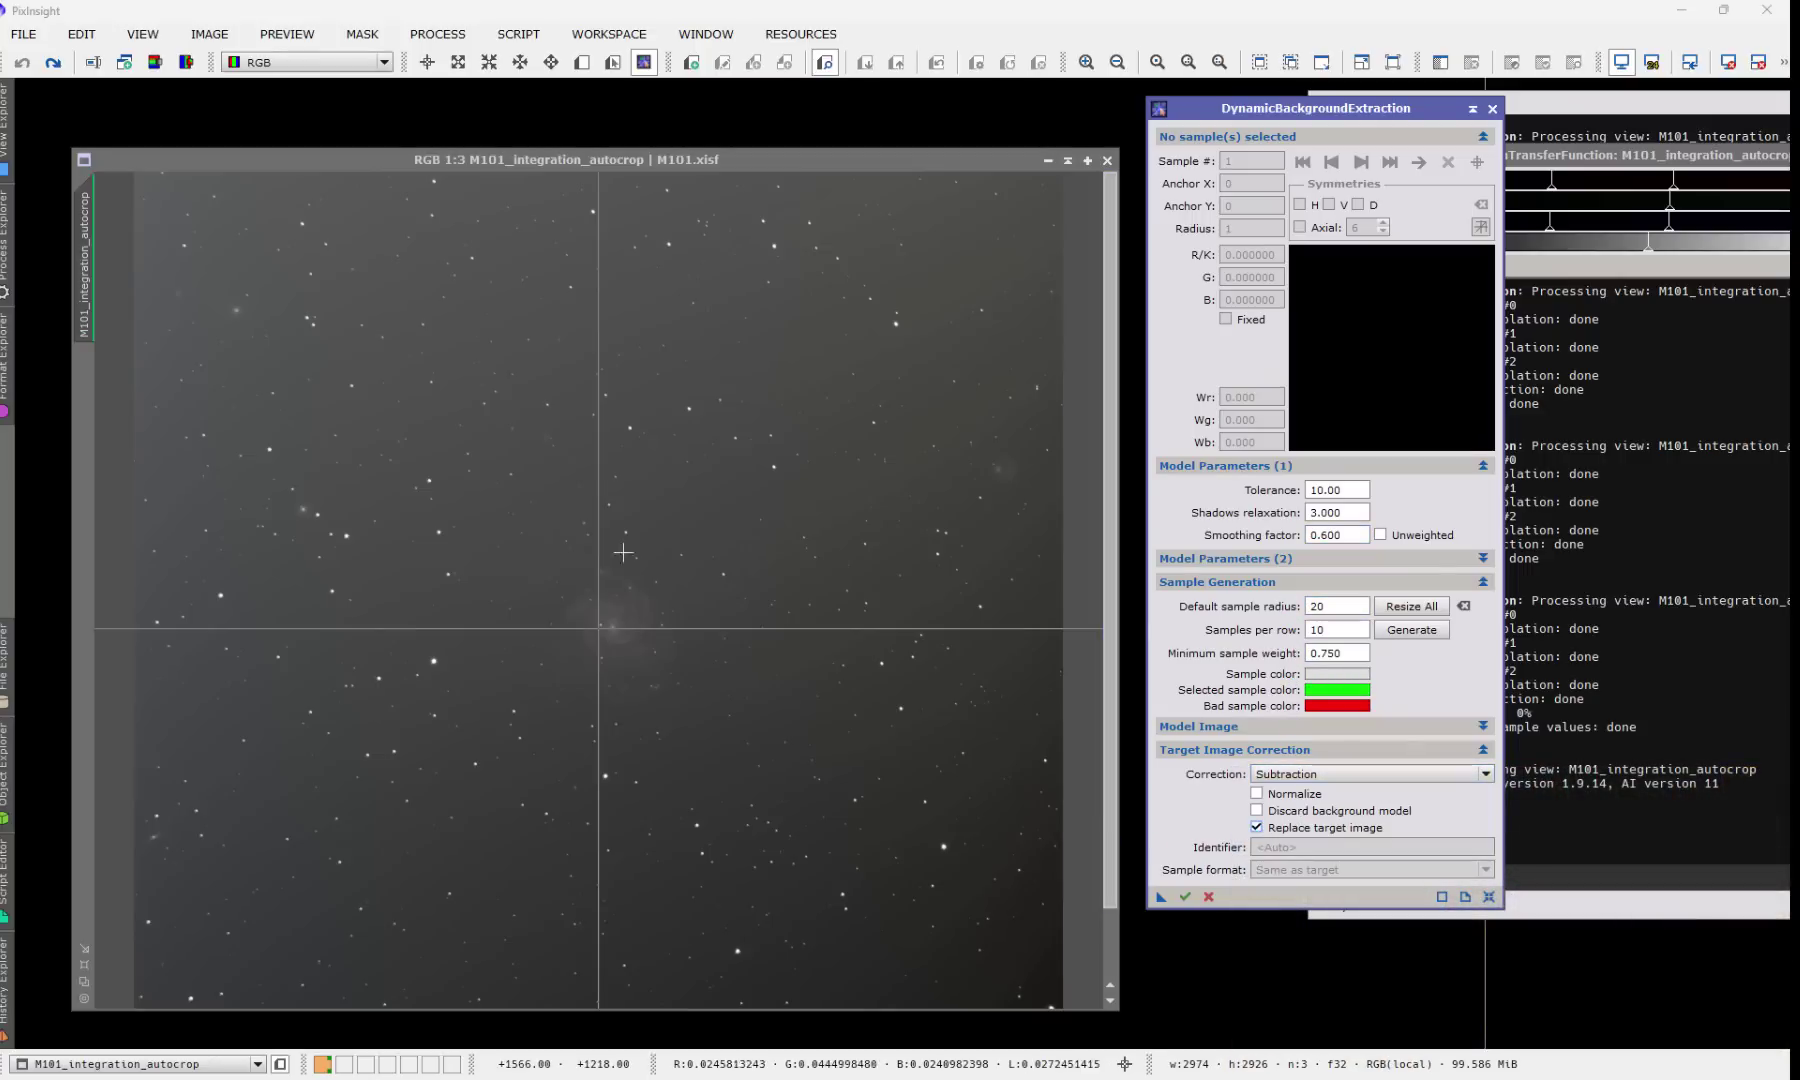
# Step: Place background samples by hand on empty sky across the M101 image, avoiding the galaxy and bright stars
pyautogui.click(511, 263)
pyautogui.click(736, 271)
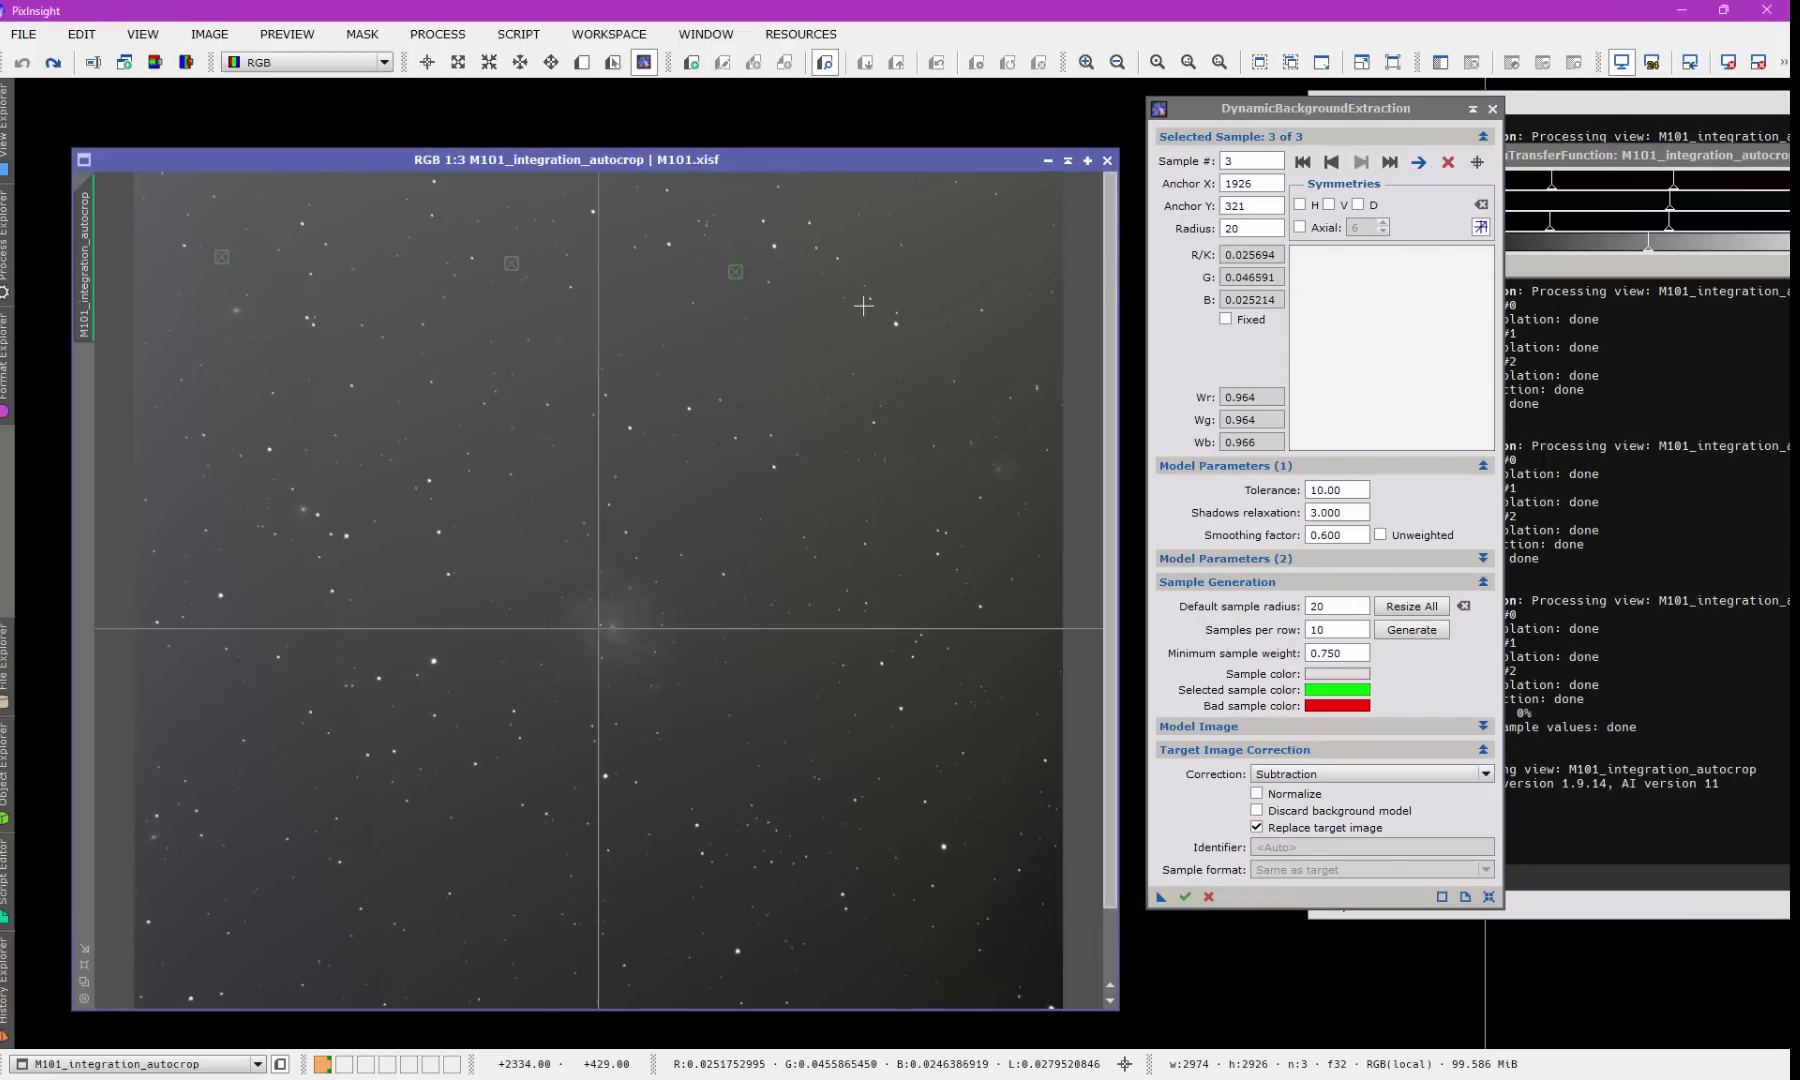
pyautogui.click(999, 262)
pyautogui.click(896, 505)
pyautogui.click(674, 499)
pyautogui.click(385, 551)
pyautogui.click(167, 697)
pyautogui.click(268, 939)
pyautogui.click(276, 778)
pyautogui.click(482, 852)
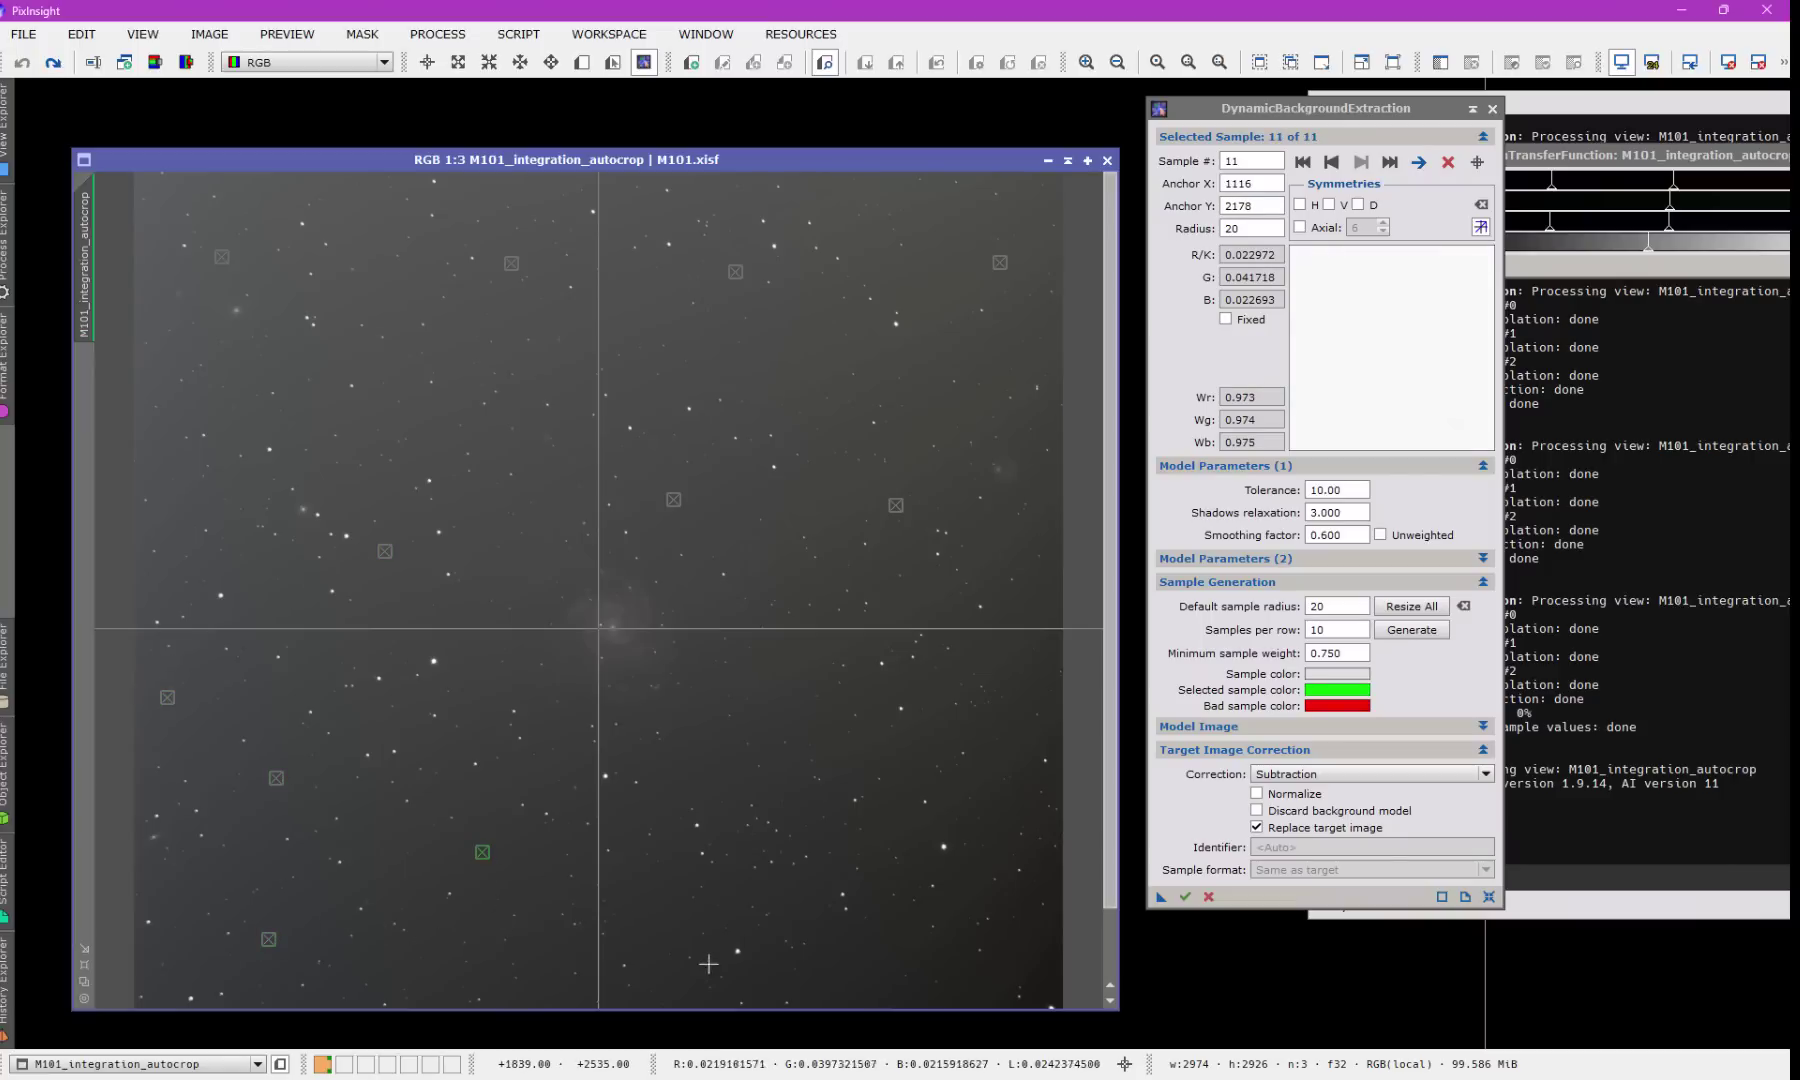
pyautogui.click(842, 974)
pyautogui.click(668, 902)
pyautogui.click(971, 810)
pyautogui.click(782, 718)
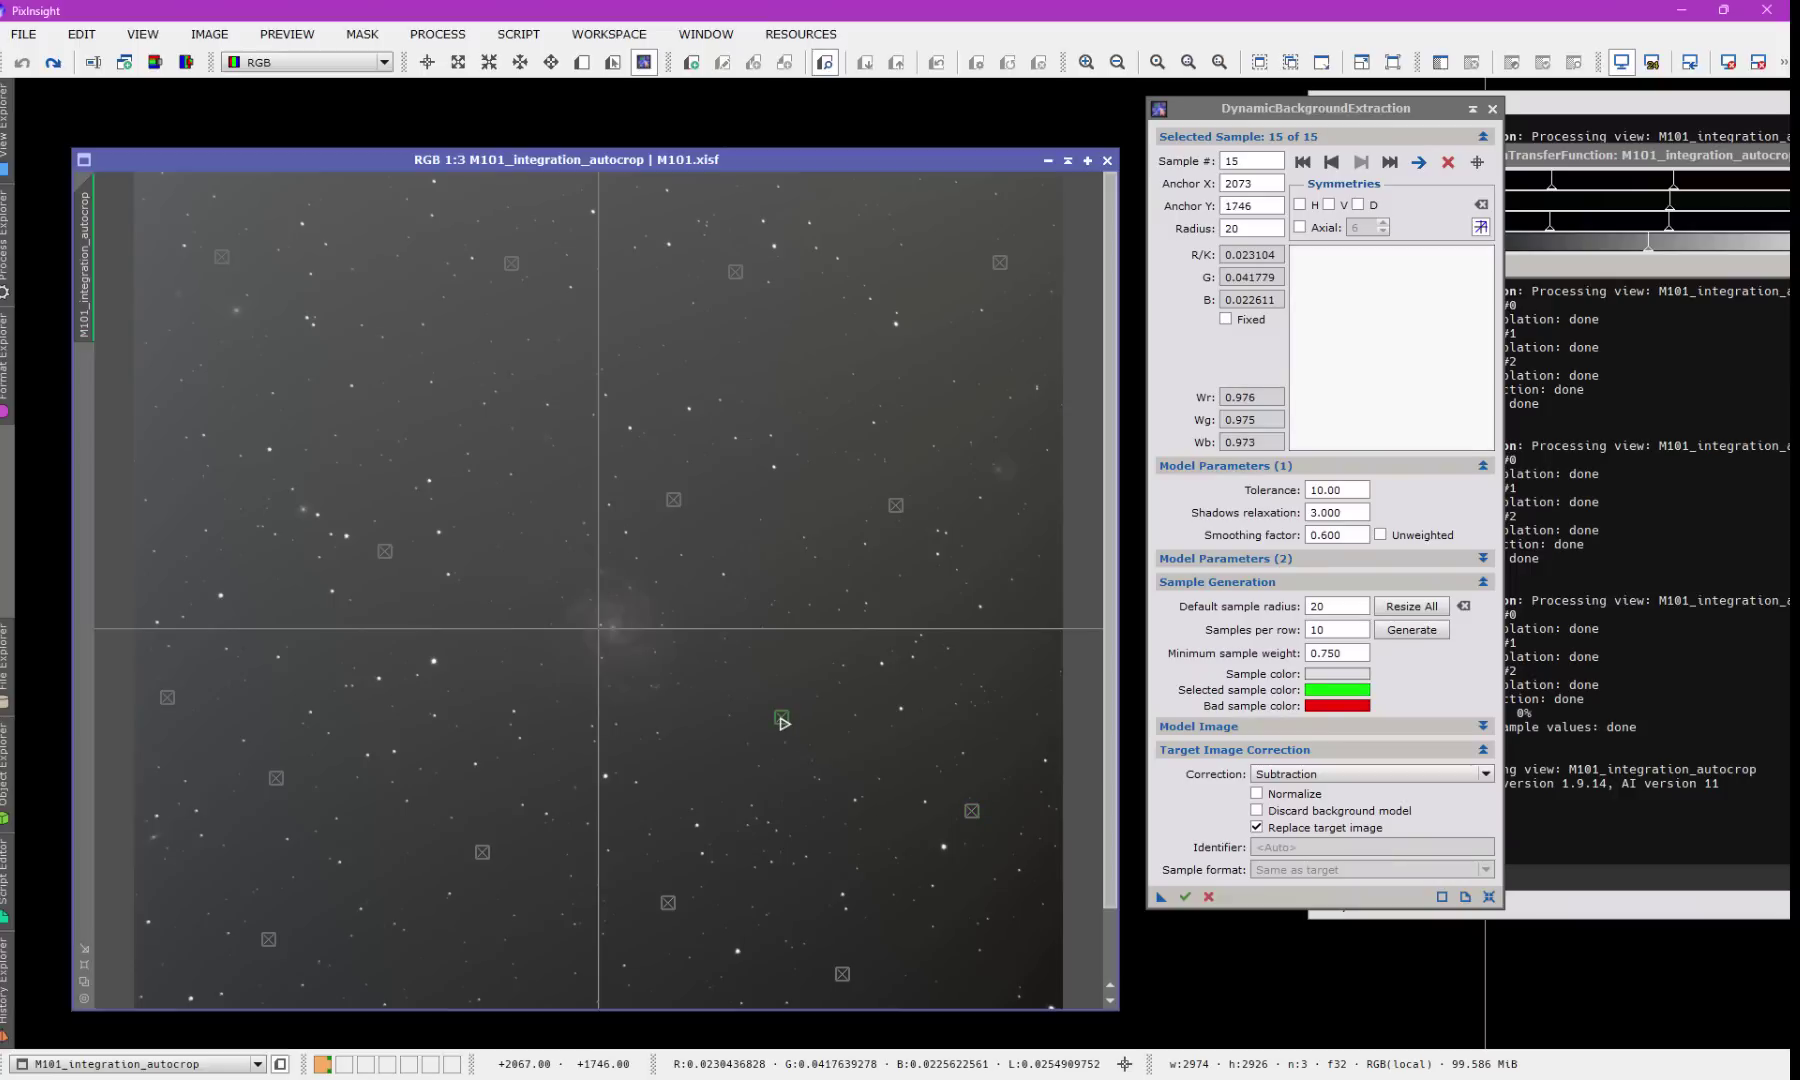
# Step: Execute the background extraction on the M101 image and end the DynamicBackgroundExtraction session
pyautogui.click(1185, 896)
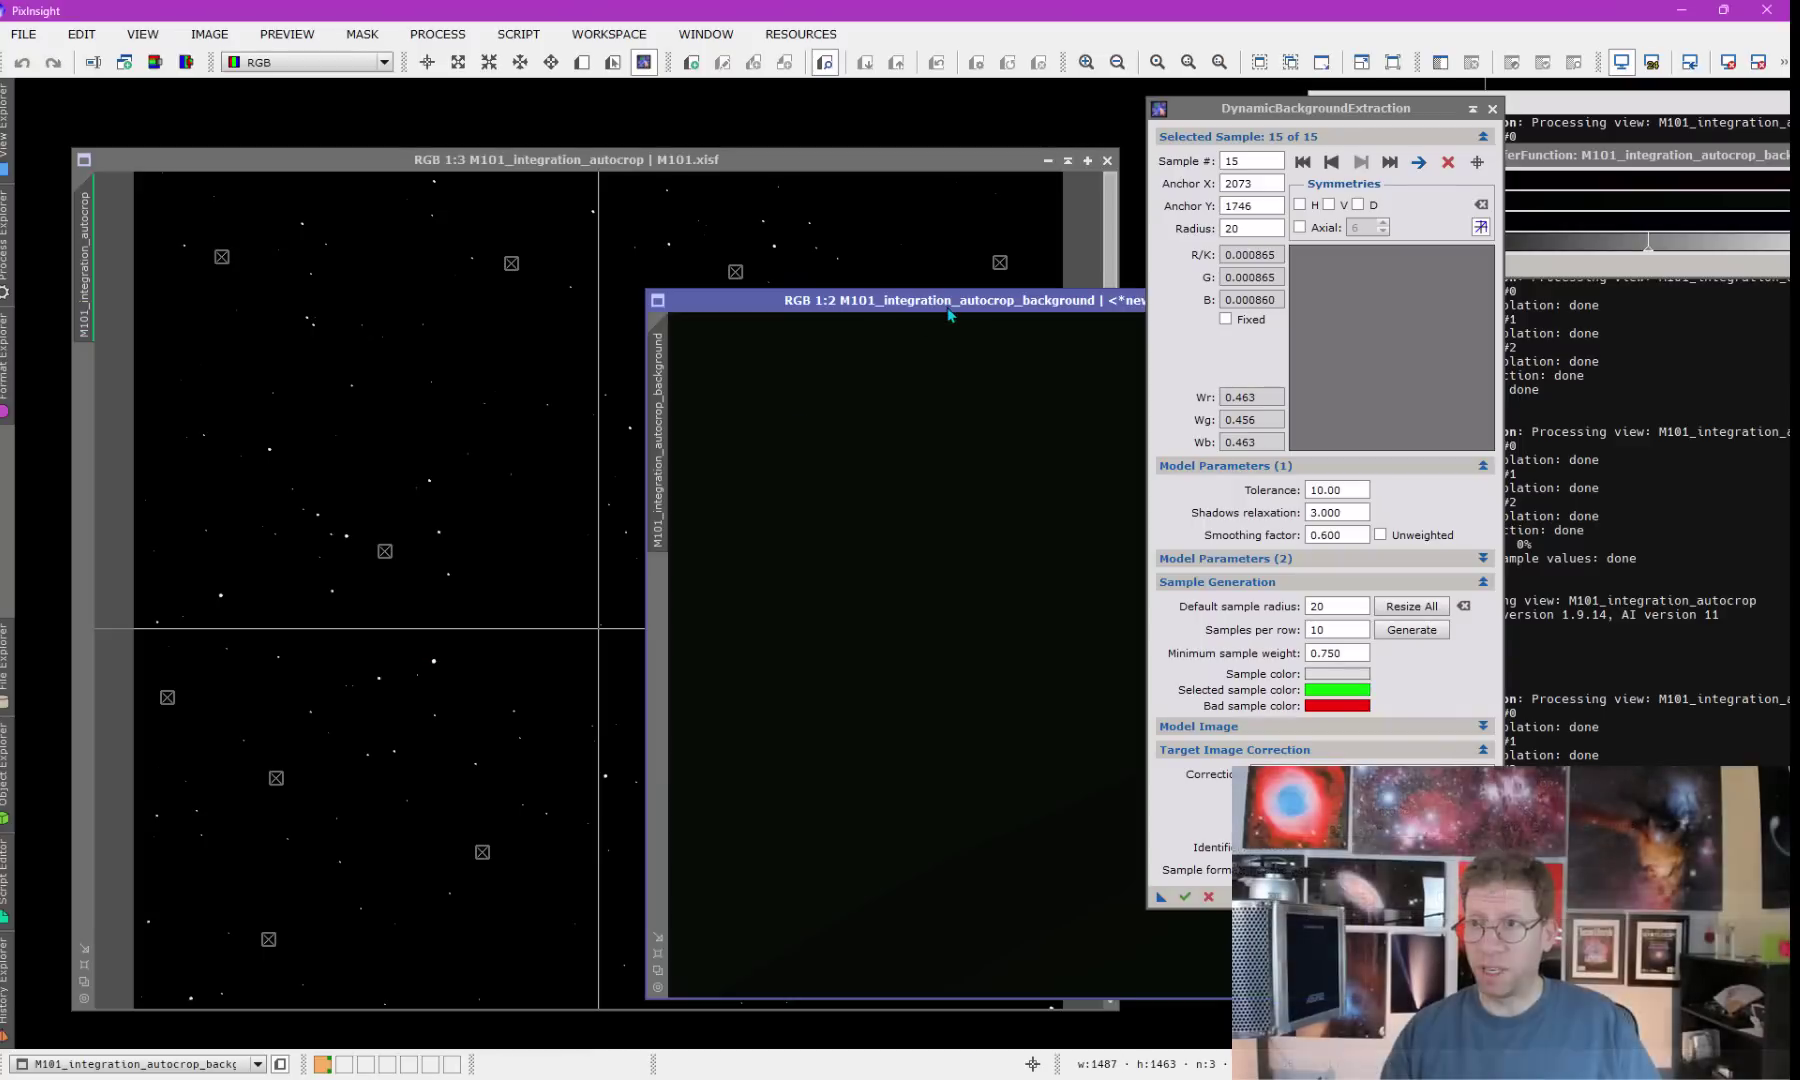
pyautogui.moveTo(909, 288); pyautogui.dragTo(521, 253)
pyautogui.click(1492, 108)
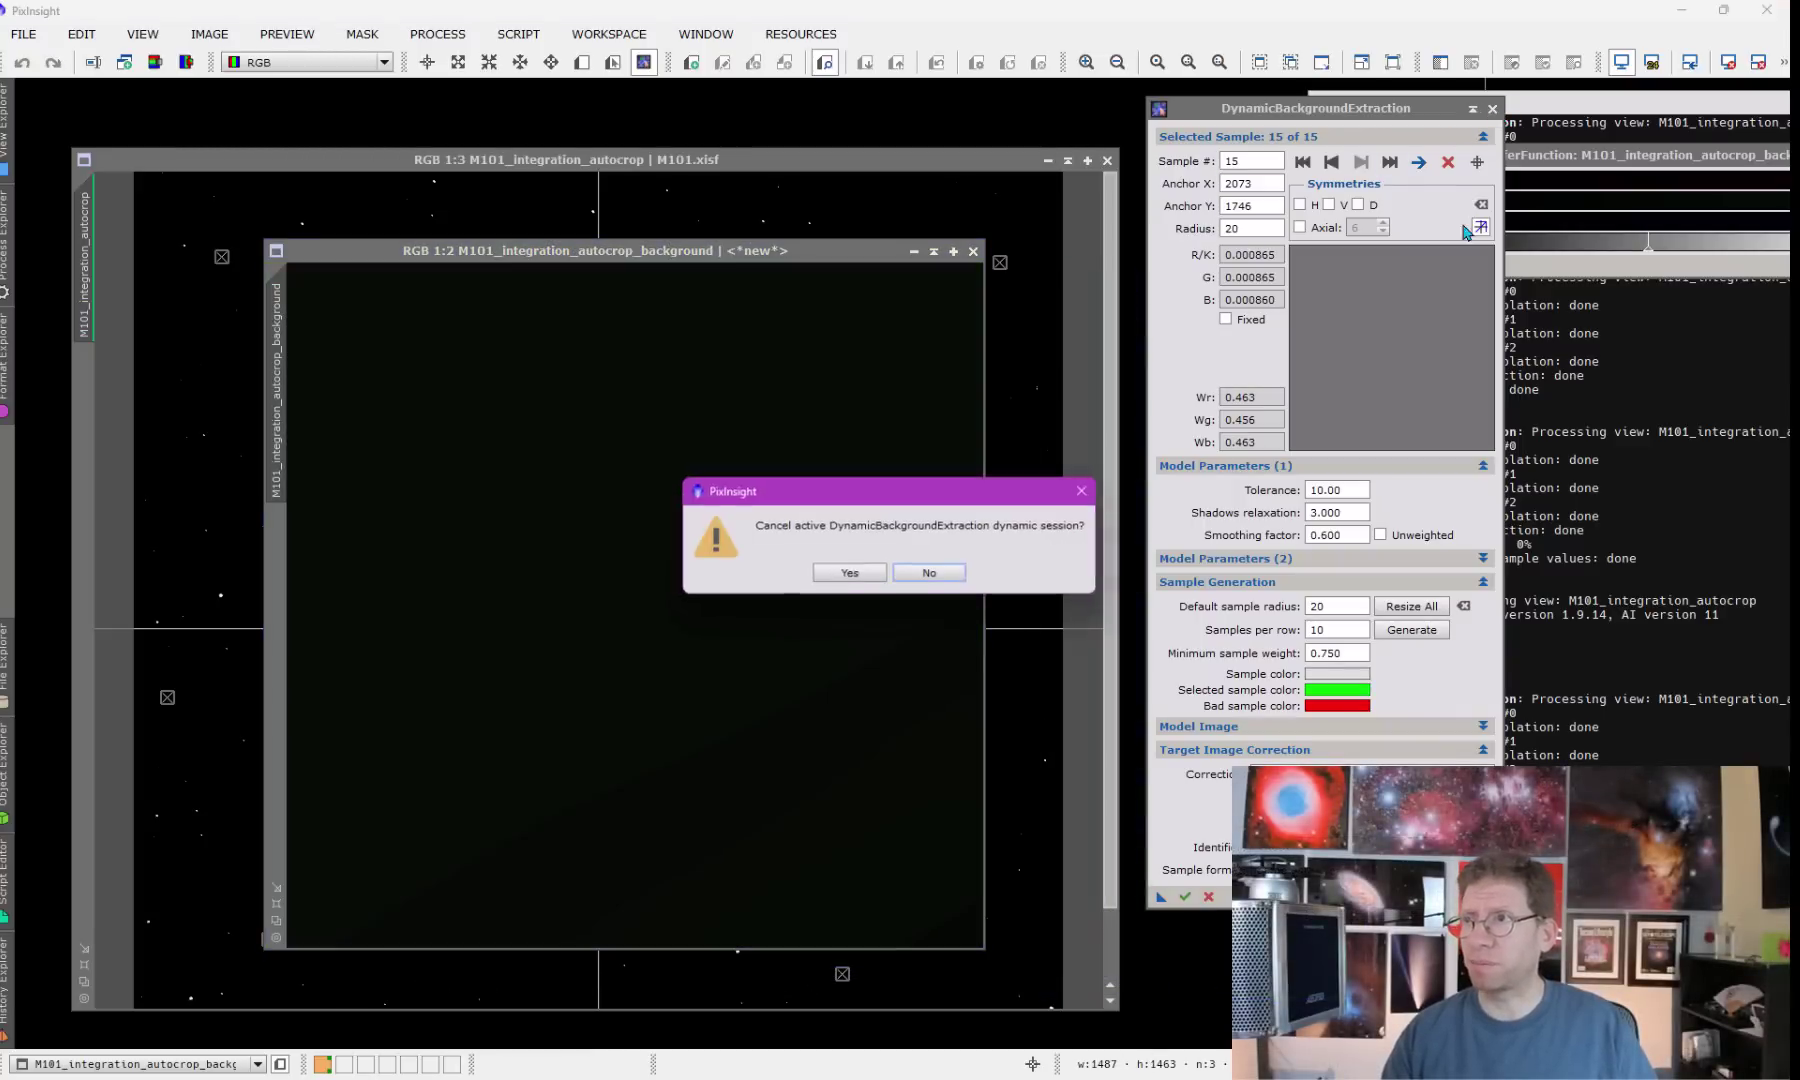
pyautogui.click(849, 571)
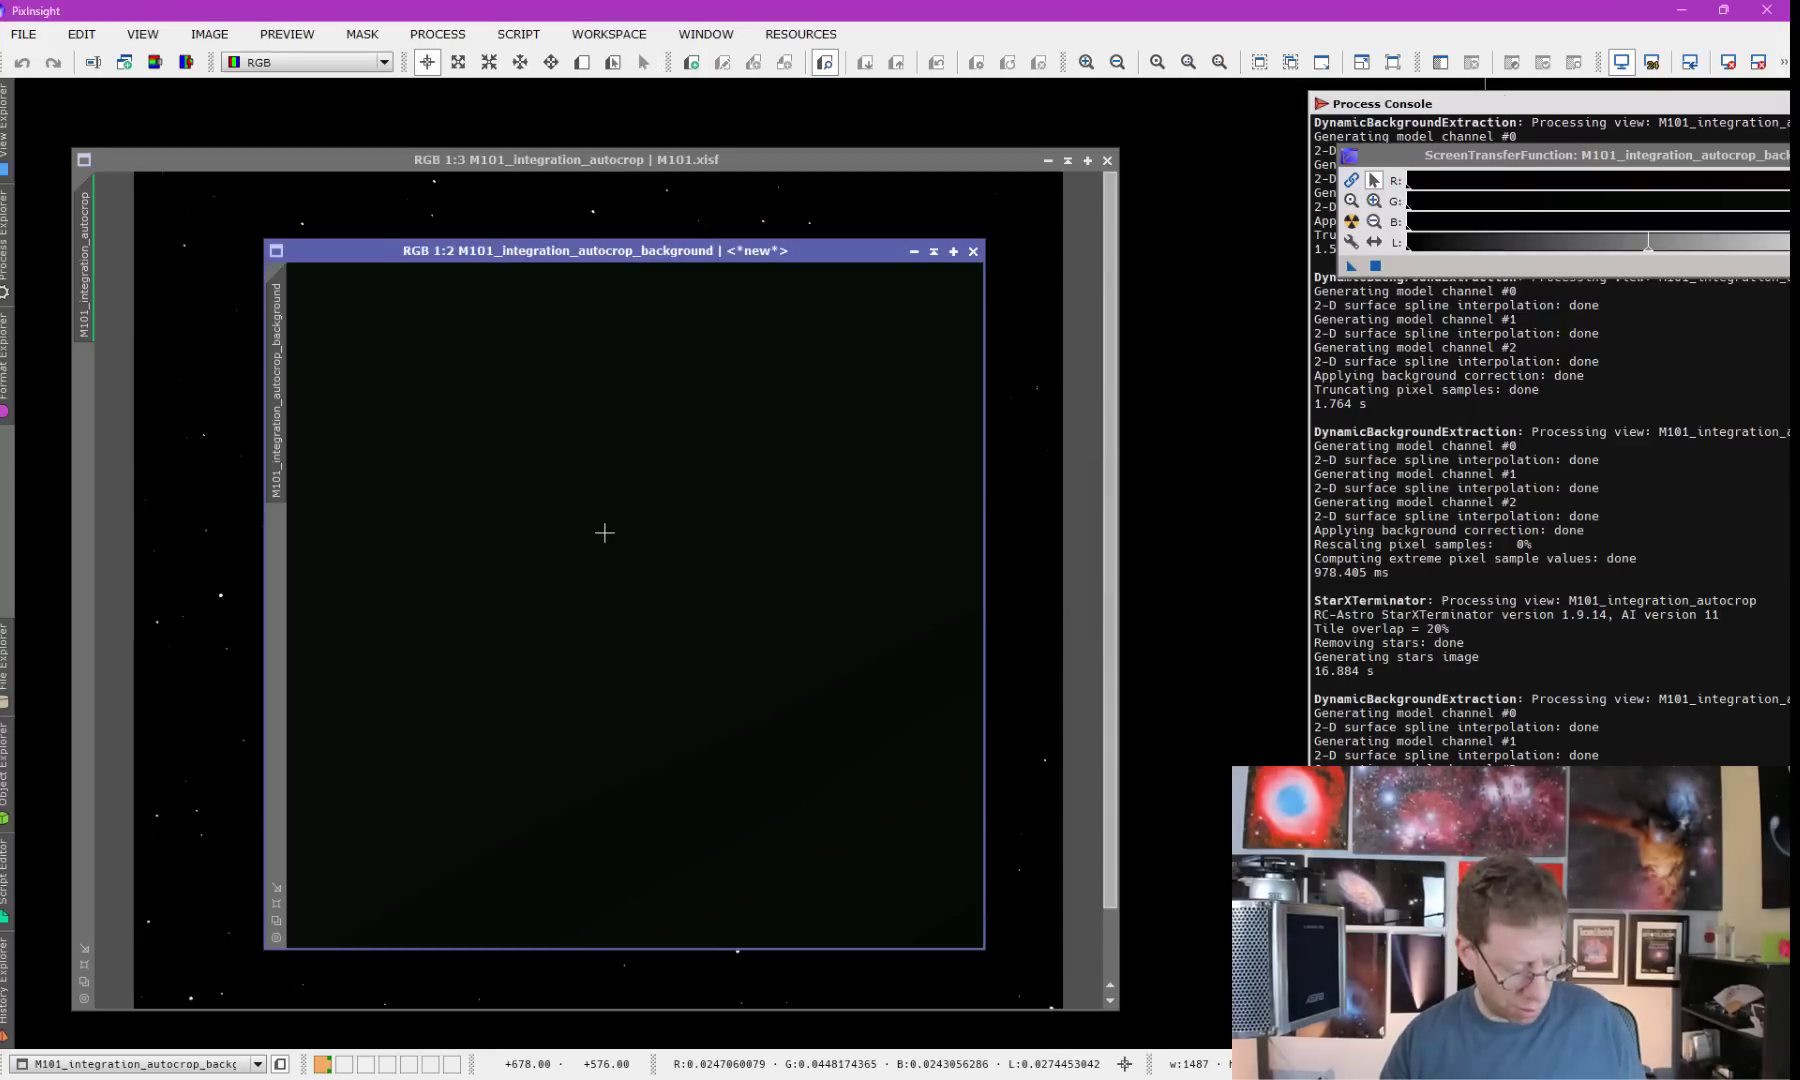
# Step: Auto-stretch the background model for inspection and close it, and renew the unlinked auto-stretch of the corrected M101 image
pyautogui.hotkey('ctrl', 'a')
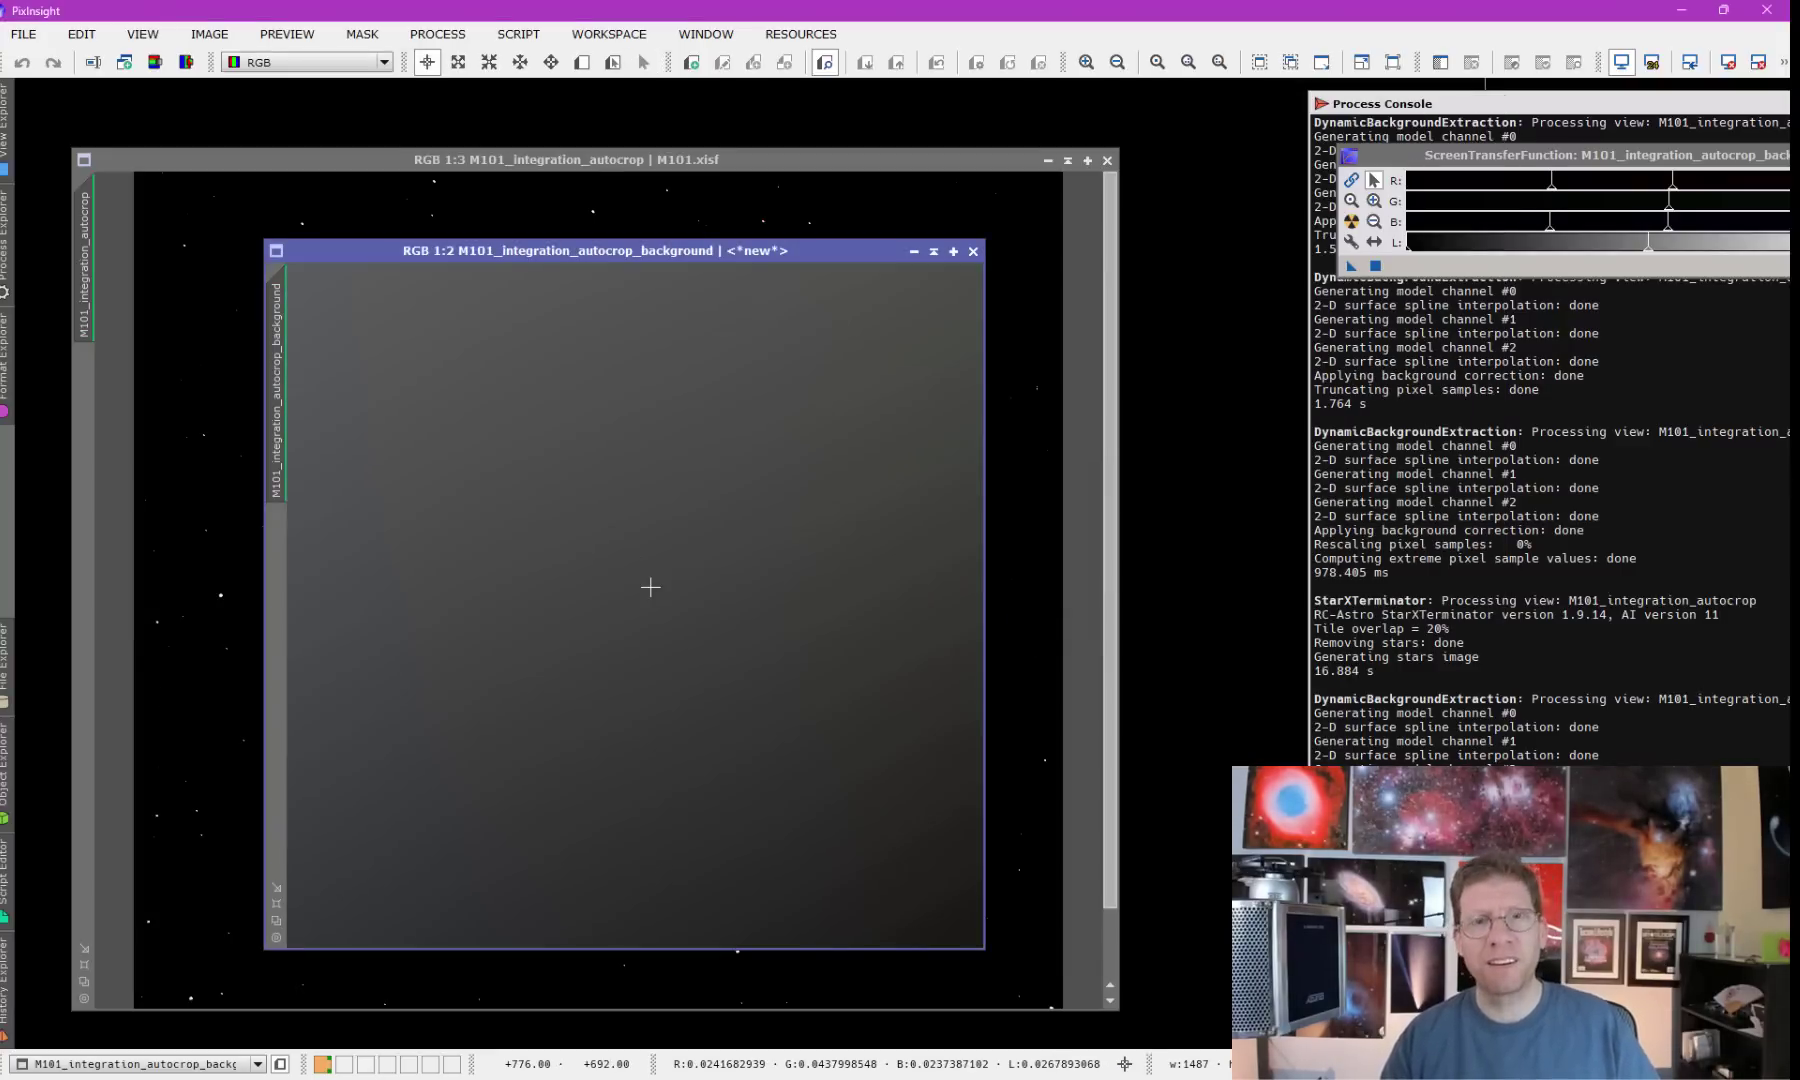
pyautogui.click(973, 251)
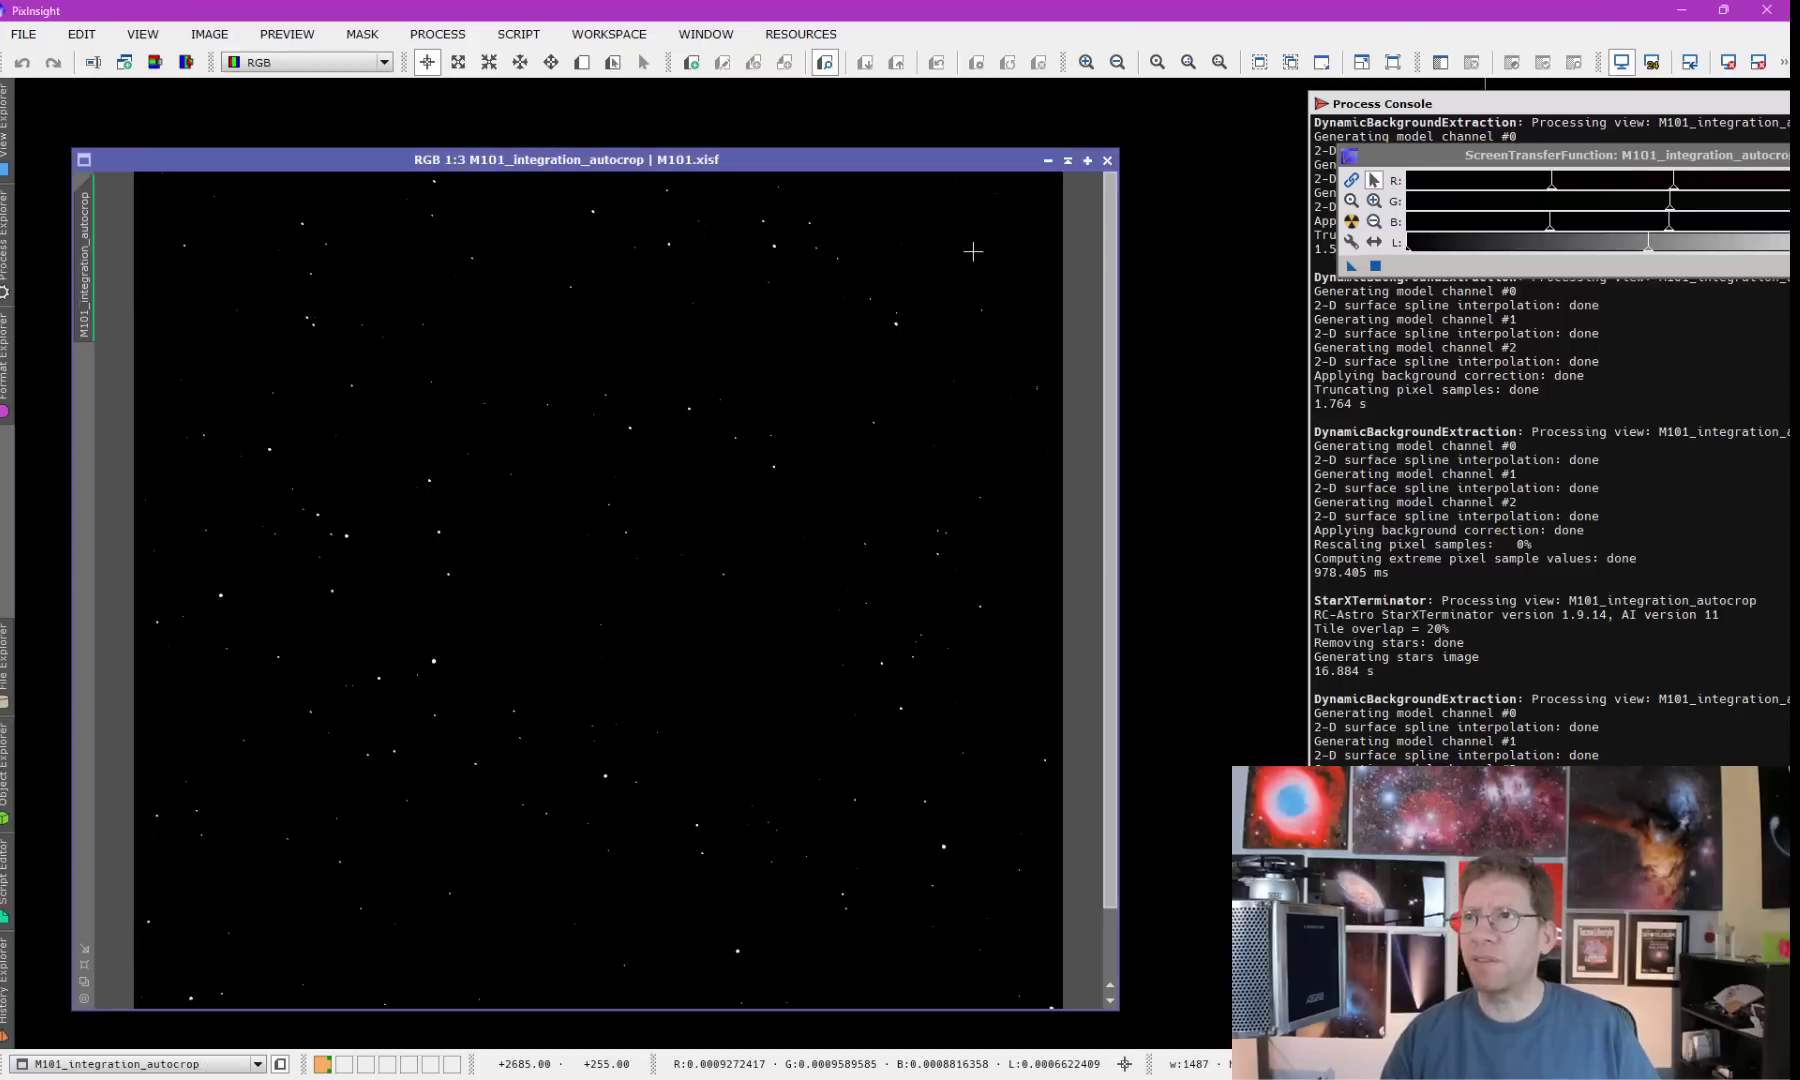
pyautogui.click(1352, 224)
pyautogui.click(1352, 224)
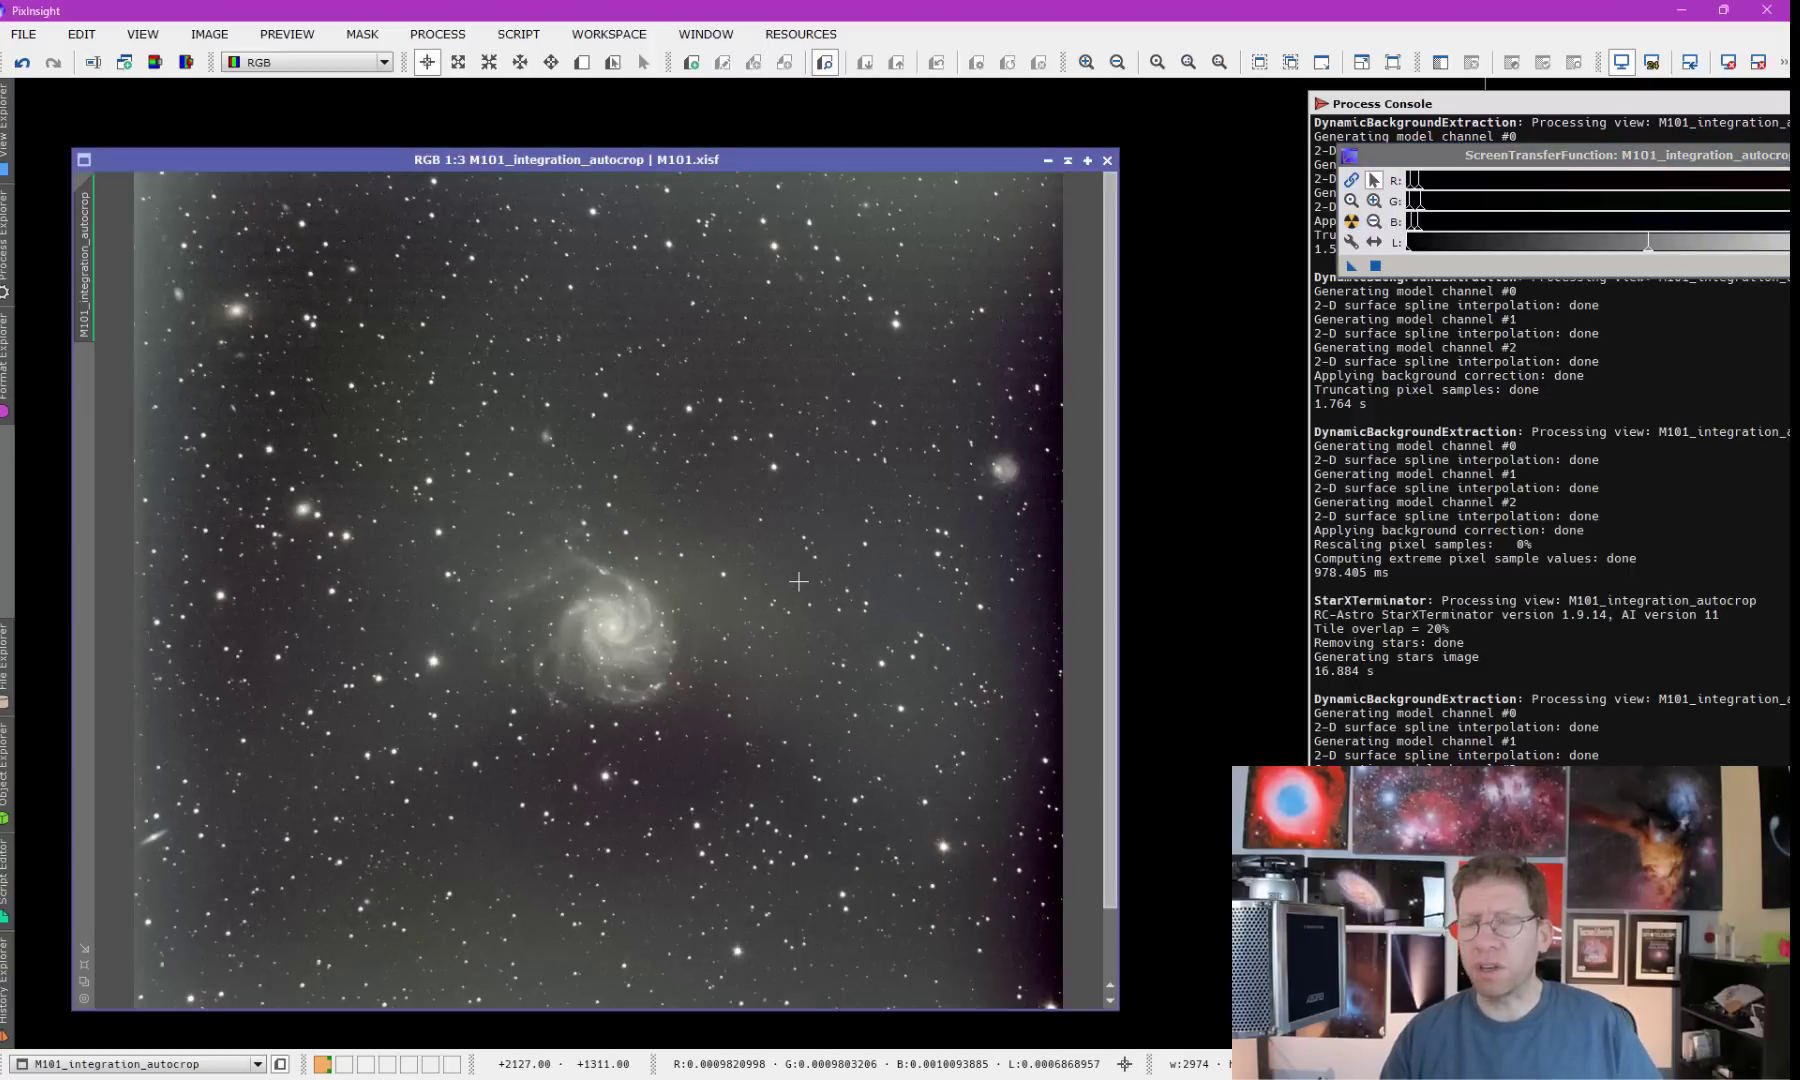
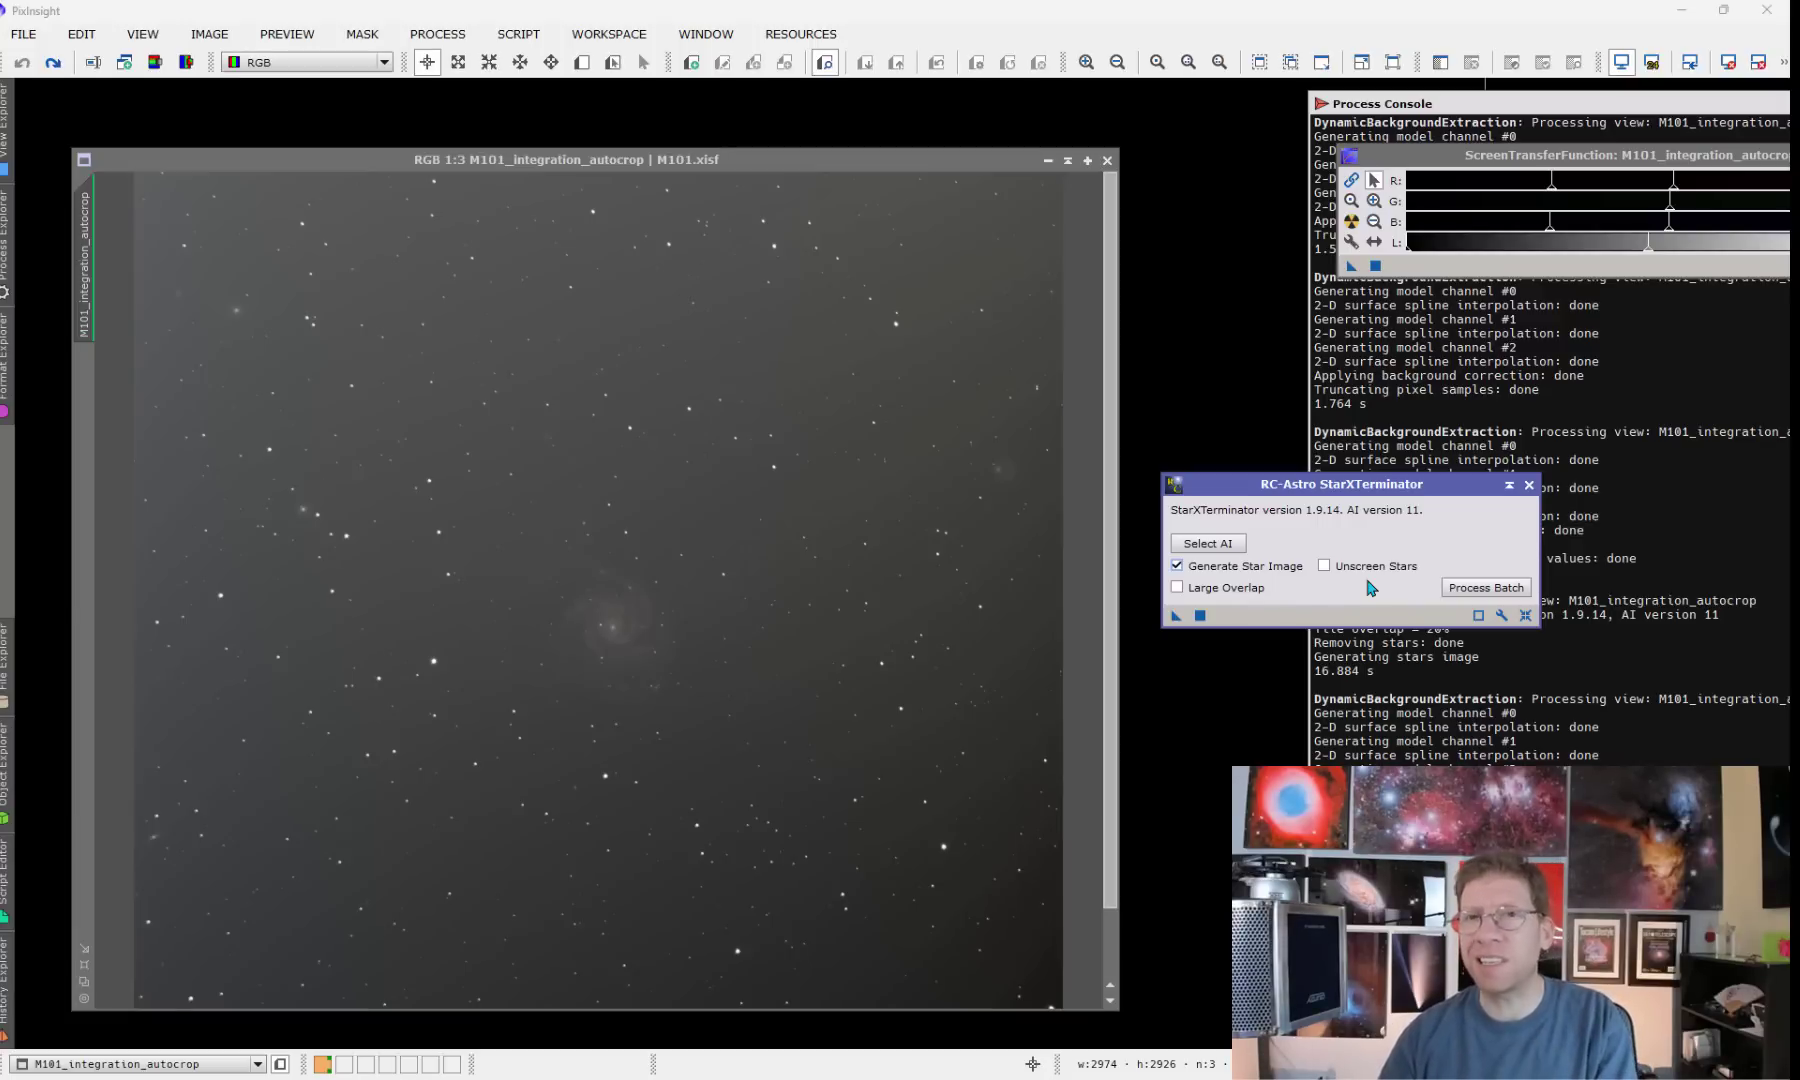
# Step: Remove the stars from the M101 image with StarXTerminator, generating a star image, and rename that star image stars
pyautogui.moveTo(1176, 616); pyautogui.dragTo(797, 627)
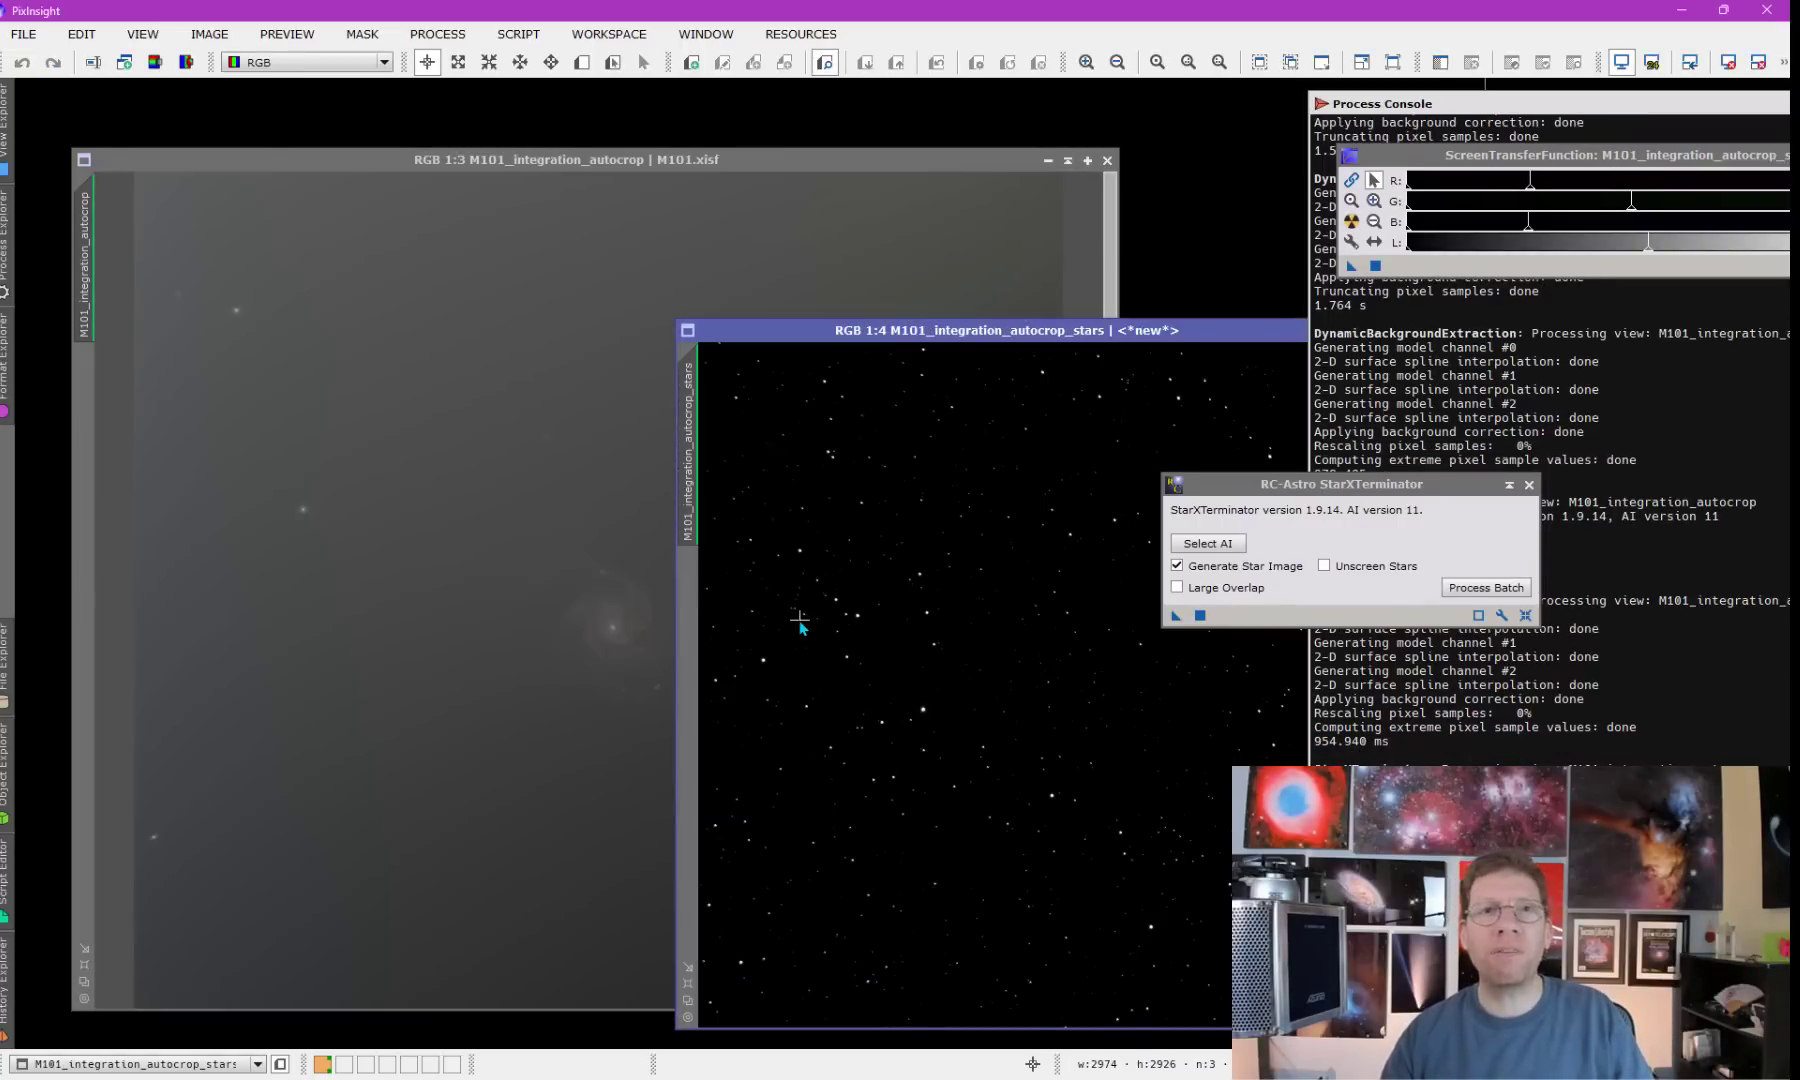
pyautogui.moveTo(858, 330); pyautogui.dragTo(712, 200)
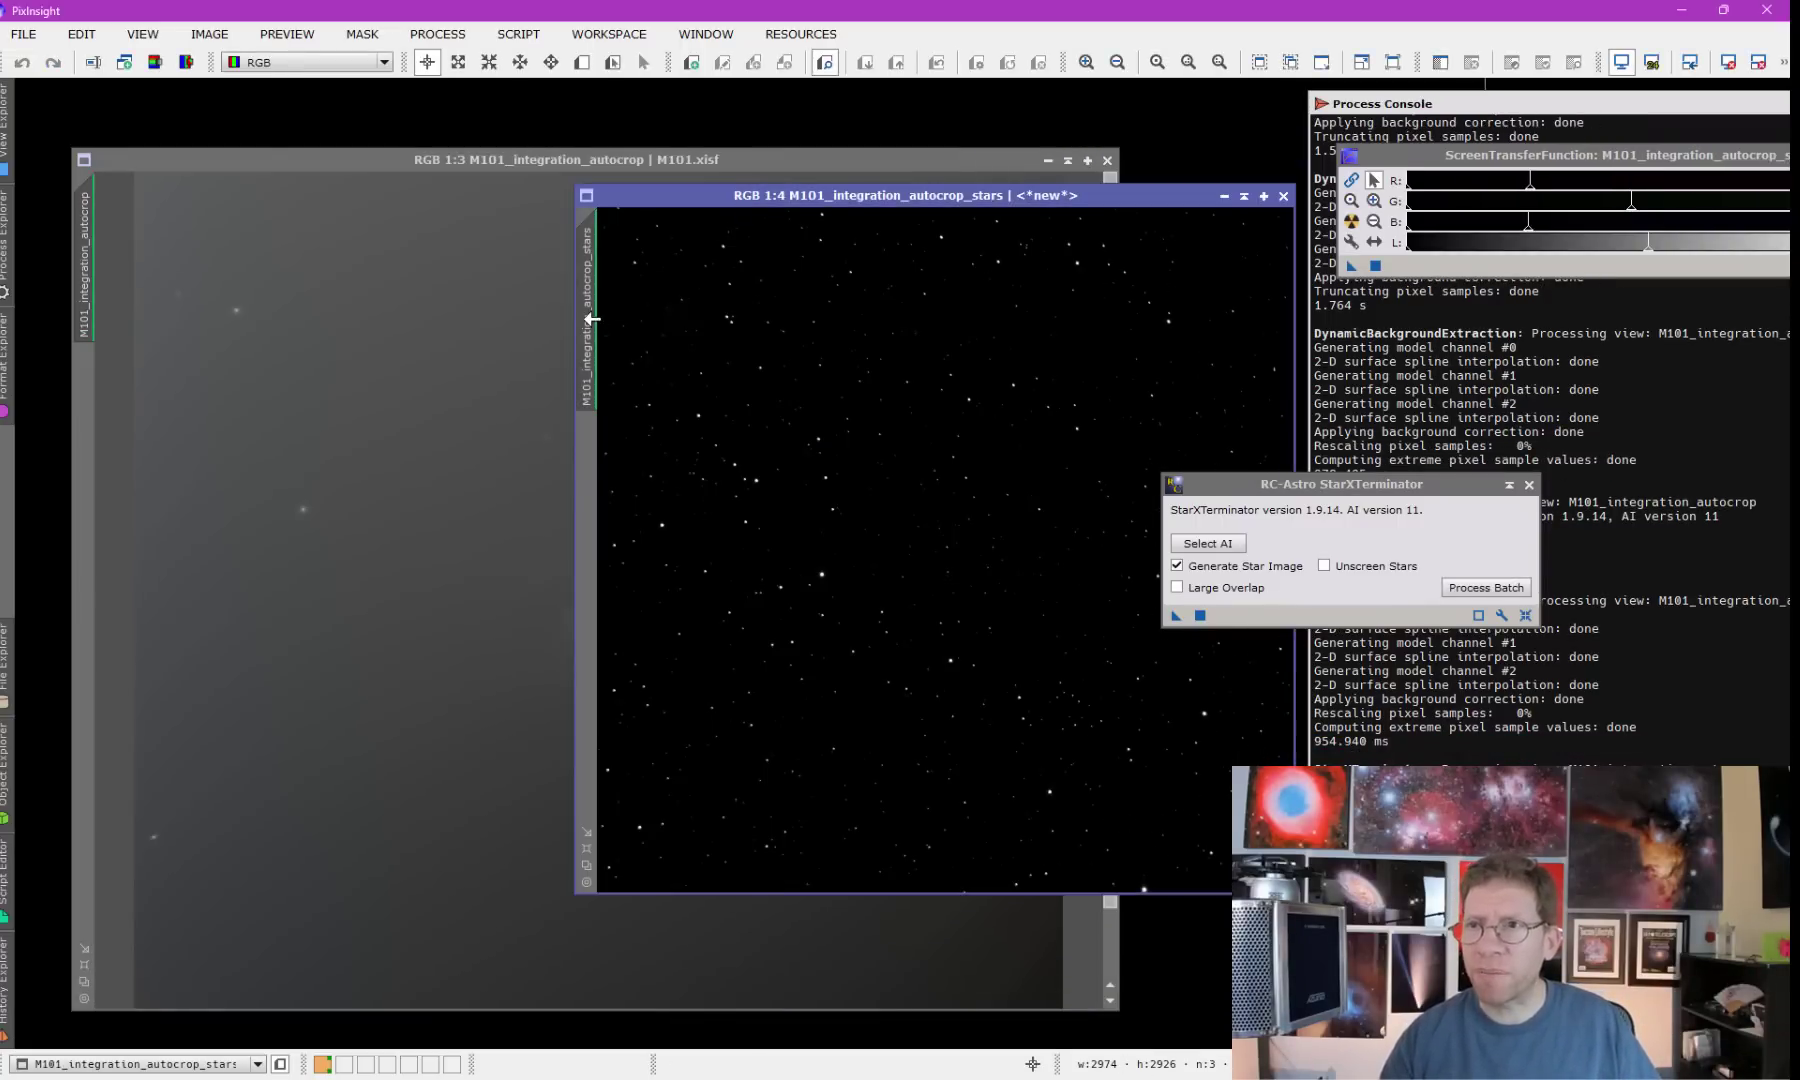
pyautogui.doubleClick(588, 318)
pyautogui.write('stars')
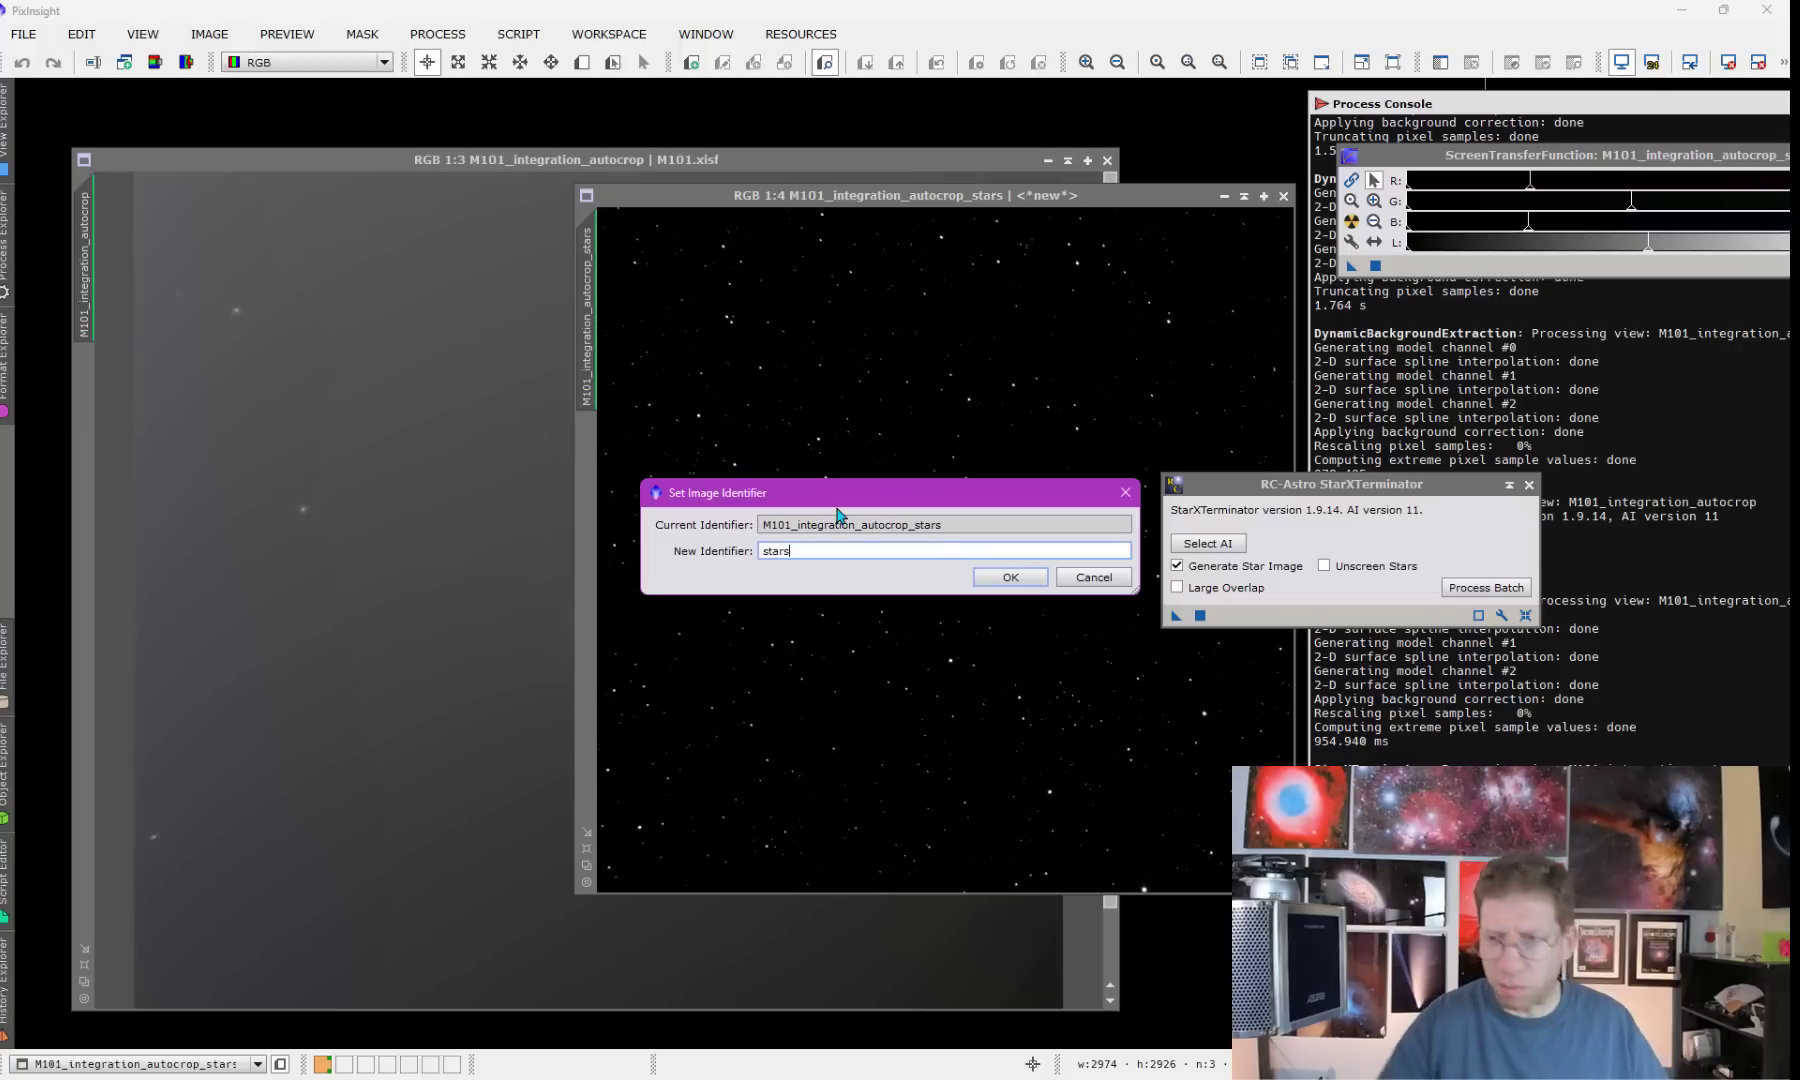
pyautogui.click(1010, 577)
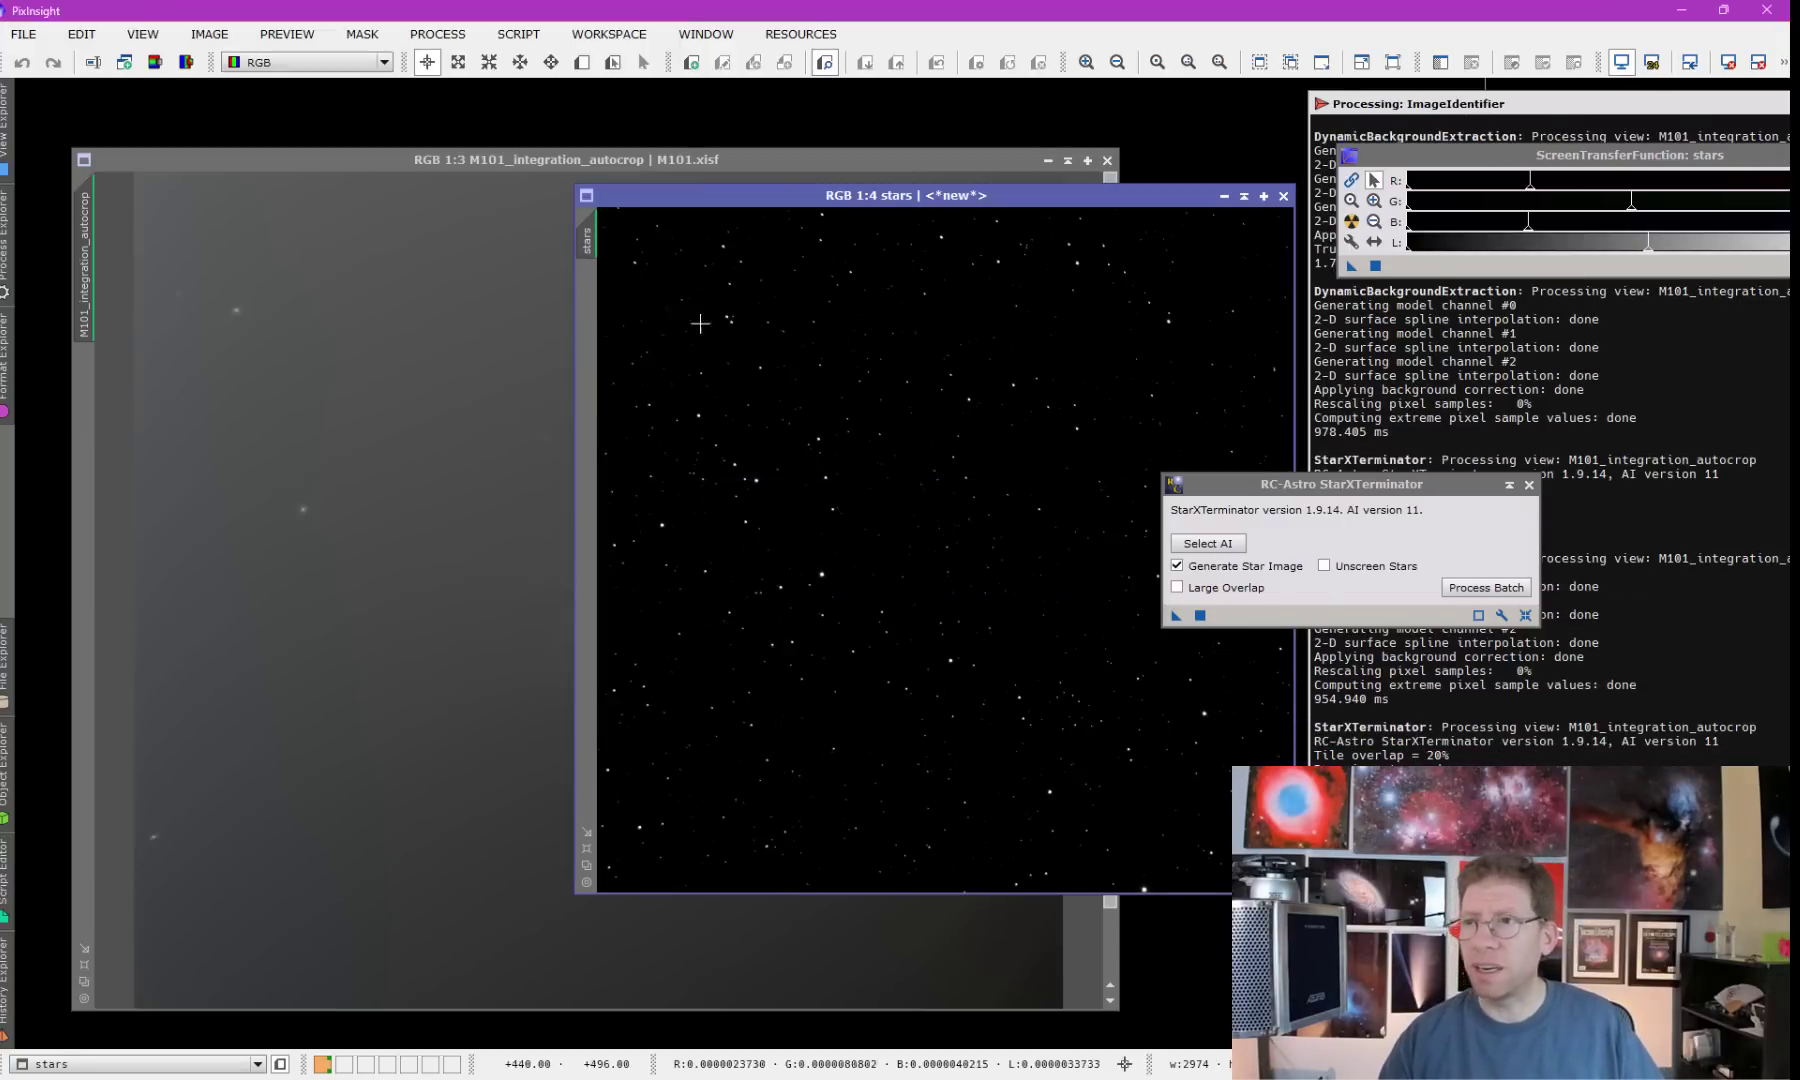
# Step: Start DynamicBackgroundExtraction on the starless M101 image with tolerance 10 and smoothing factor 0.2
pyautogui.click(512, 158)
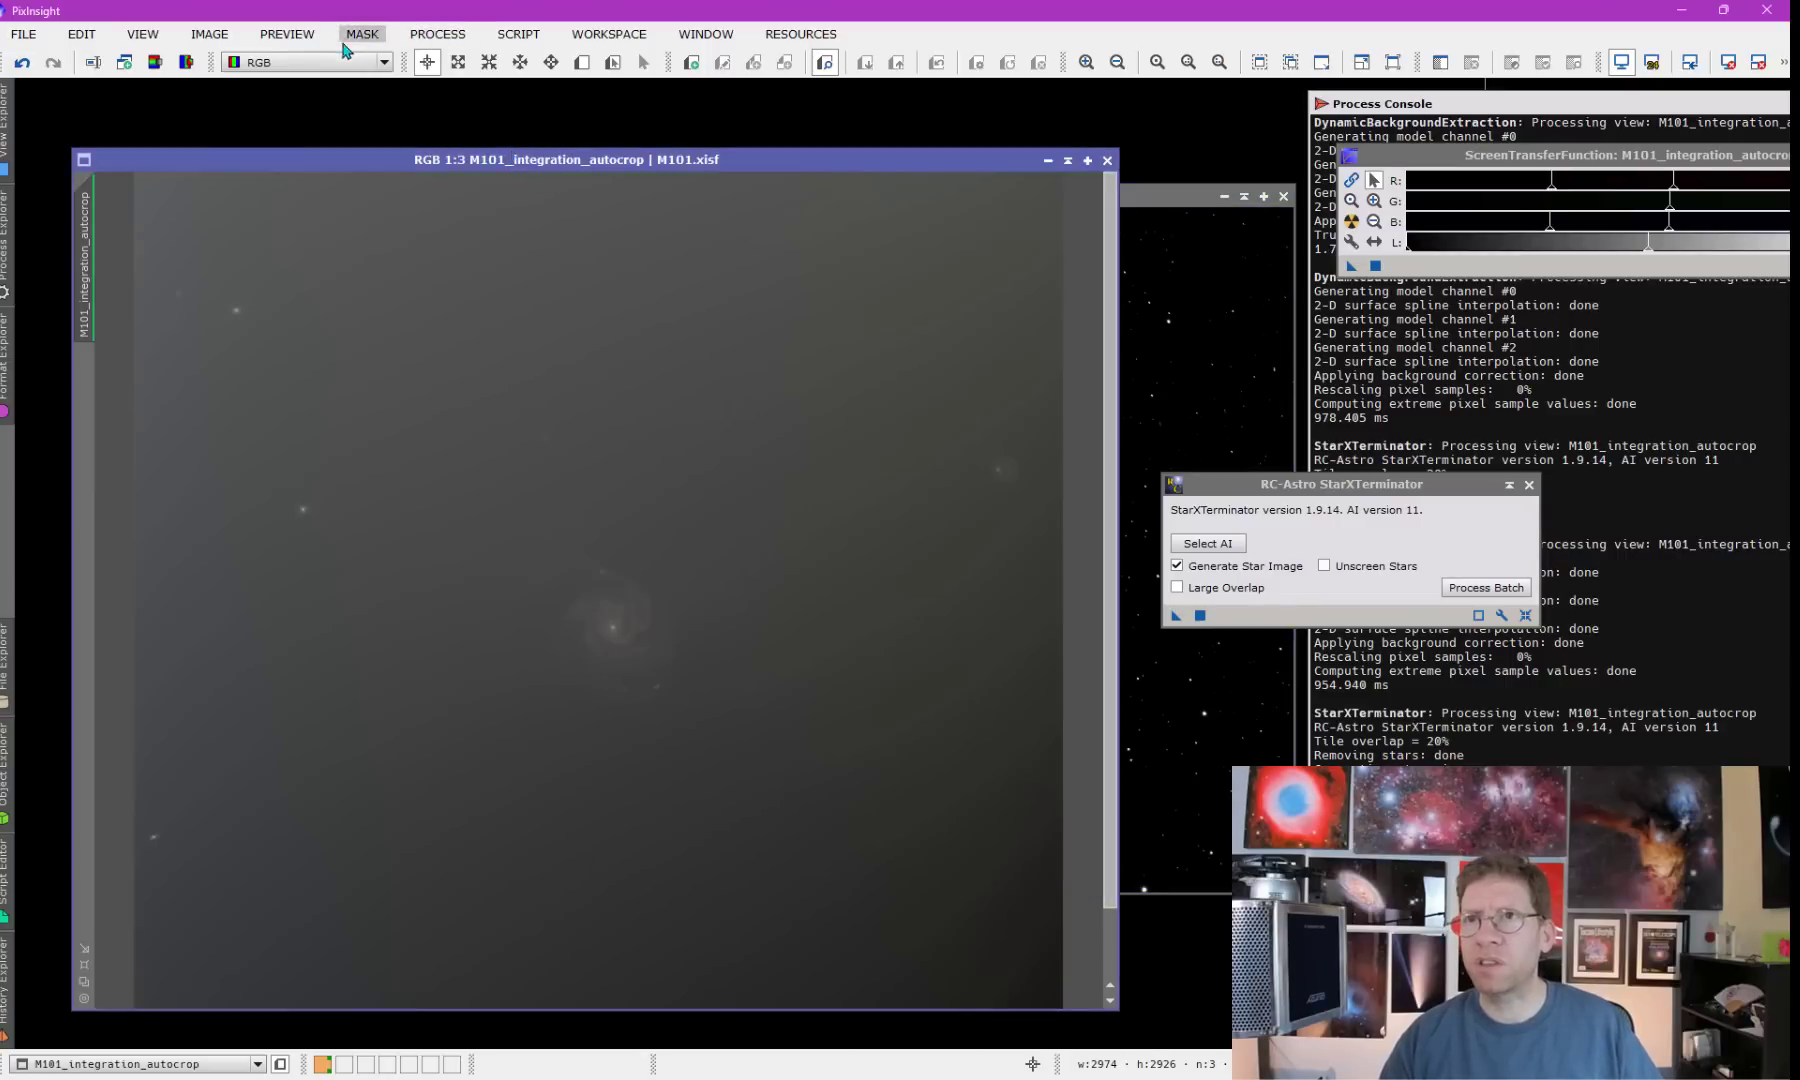
pyautogui.click(287, 34)
pyautogui.moveTo(560, 62)
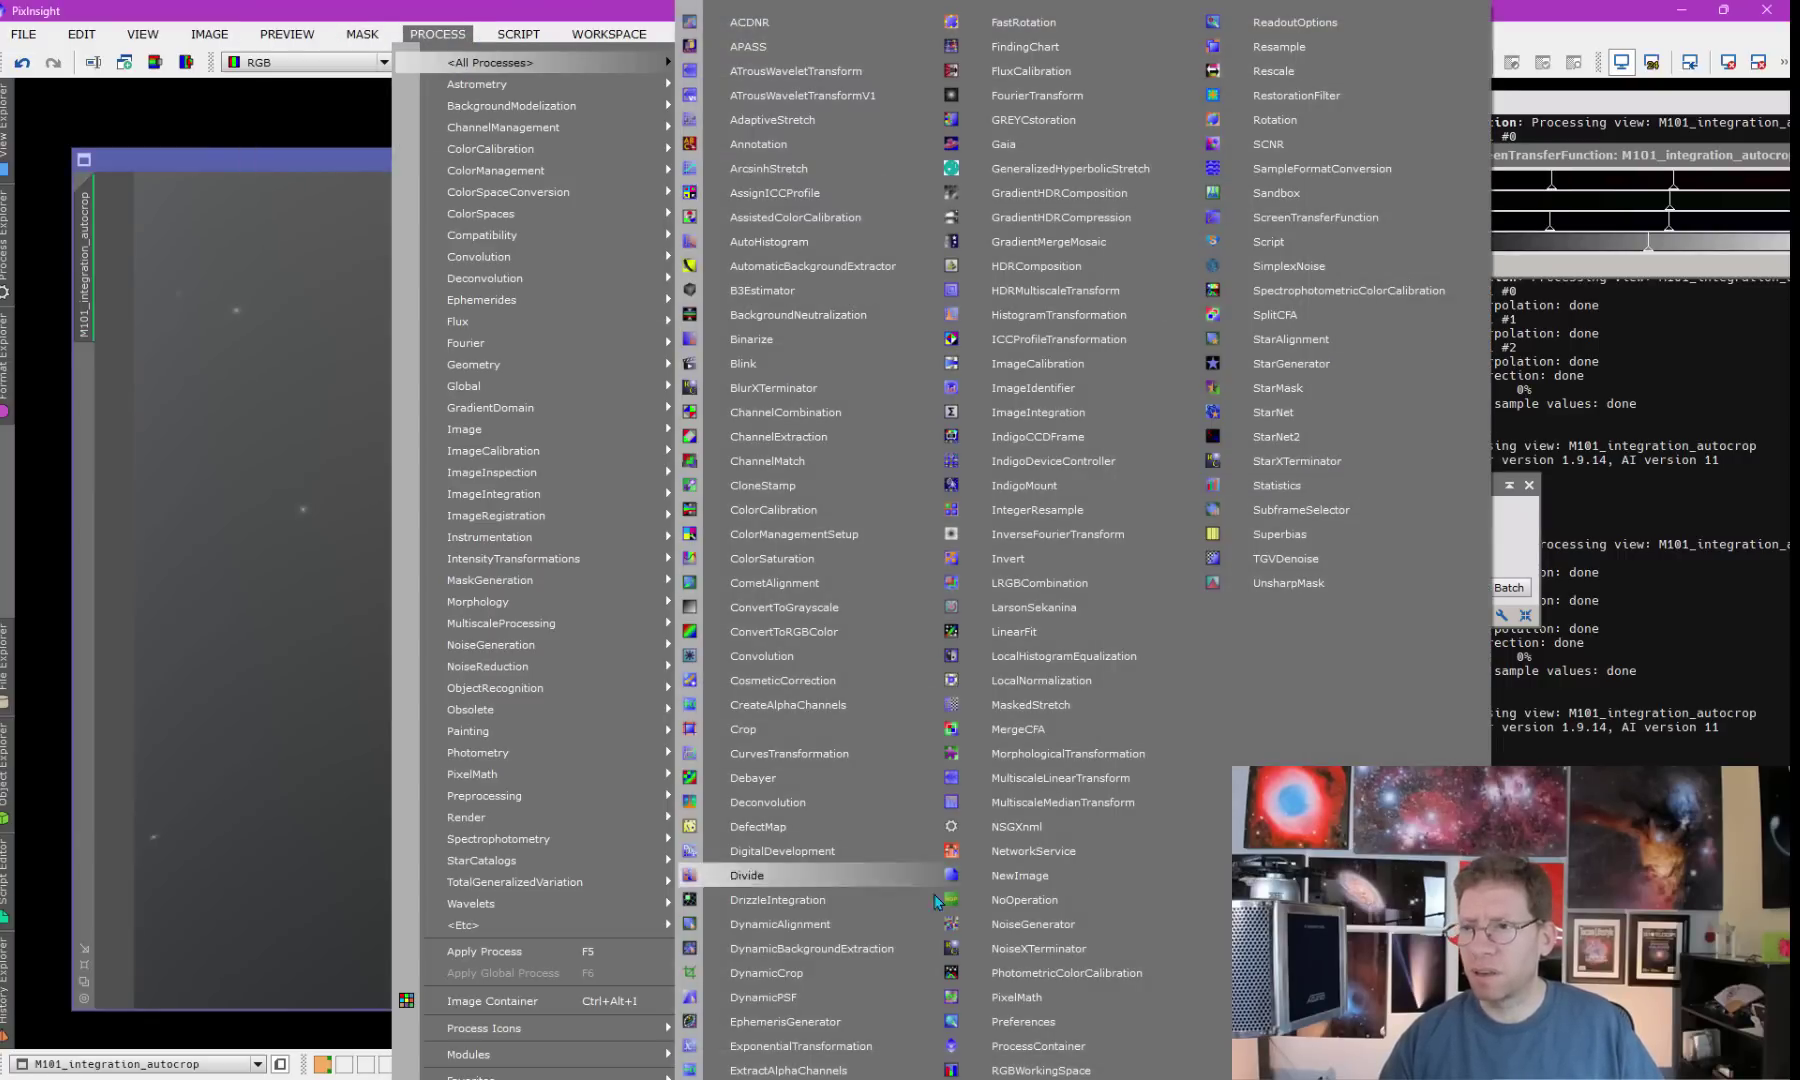
pyautogui.click(810, 948)
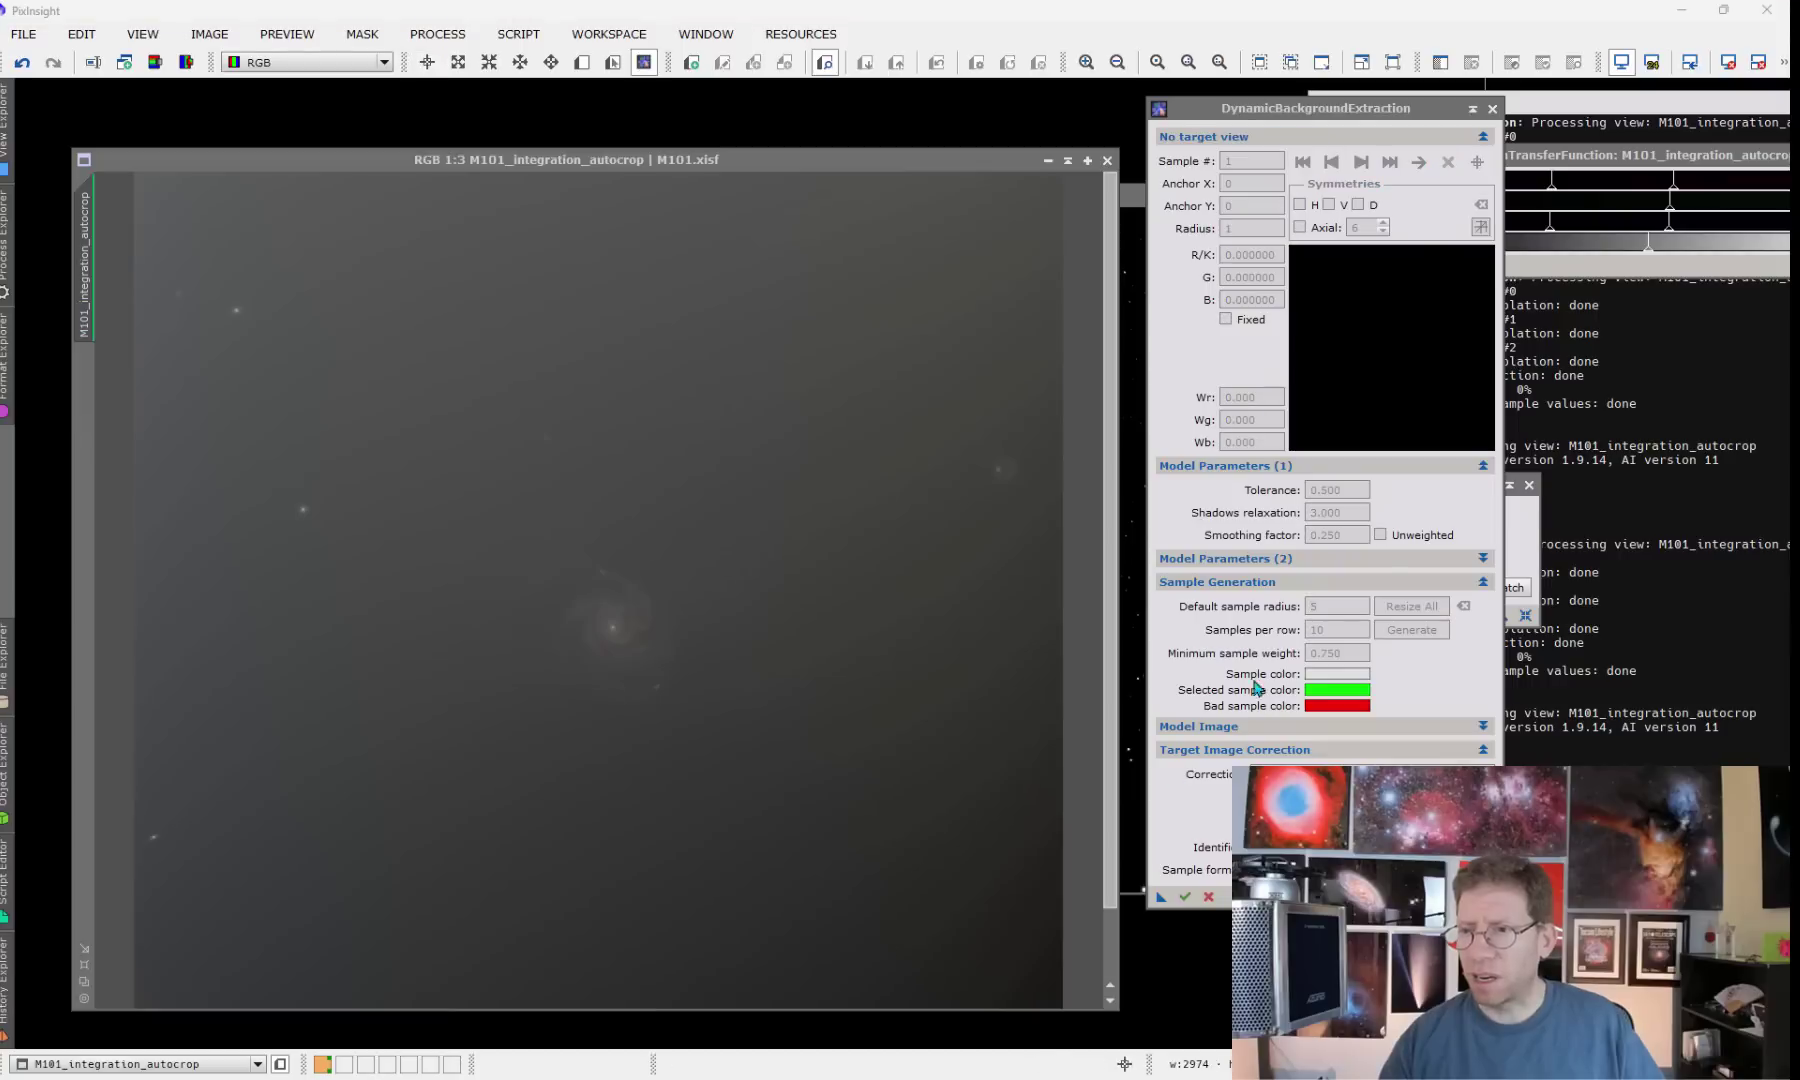
pyautogui.click(643, 484)
pyautogui.moveTo(1348, 489); pyautogui.dragTo(1275, 497)
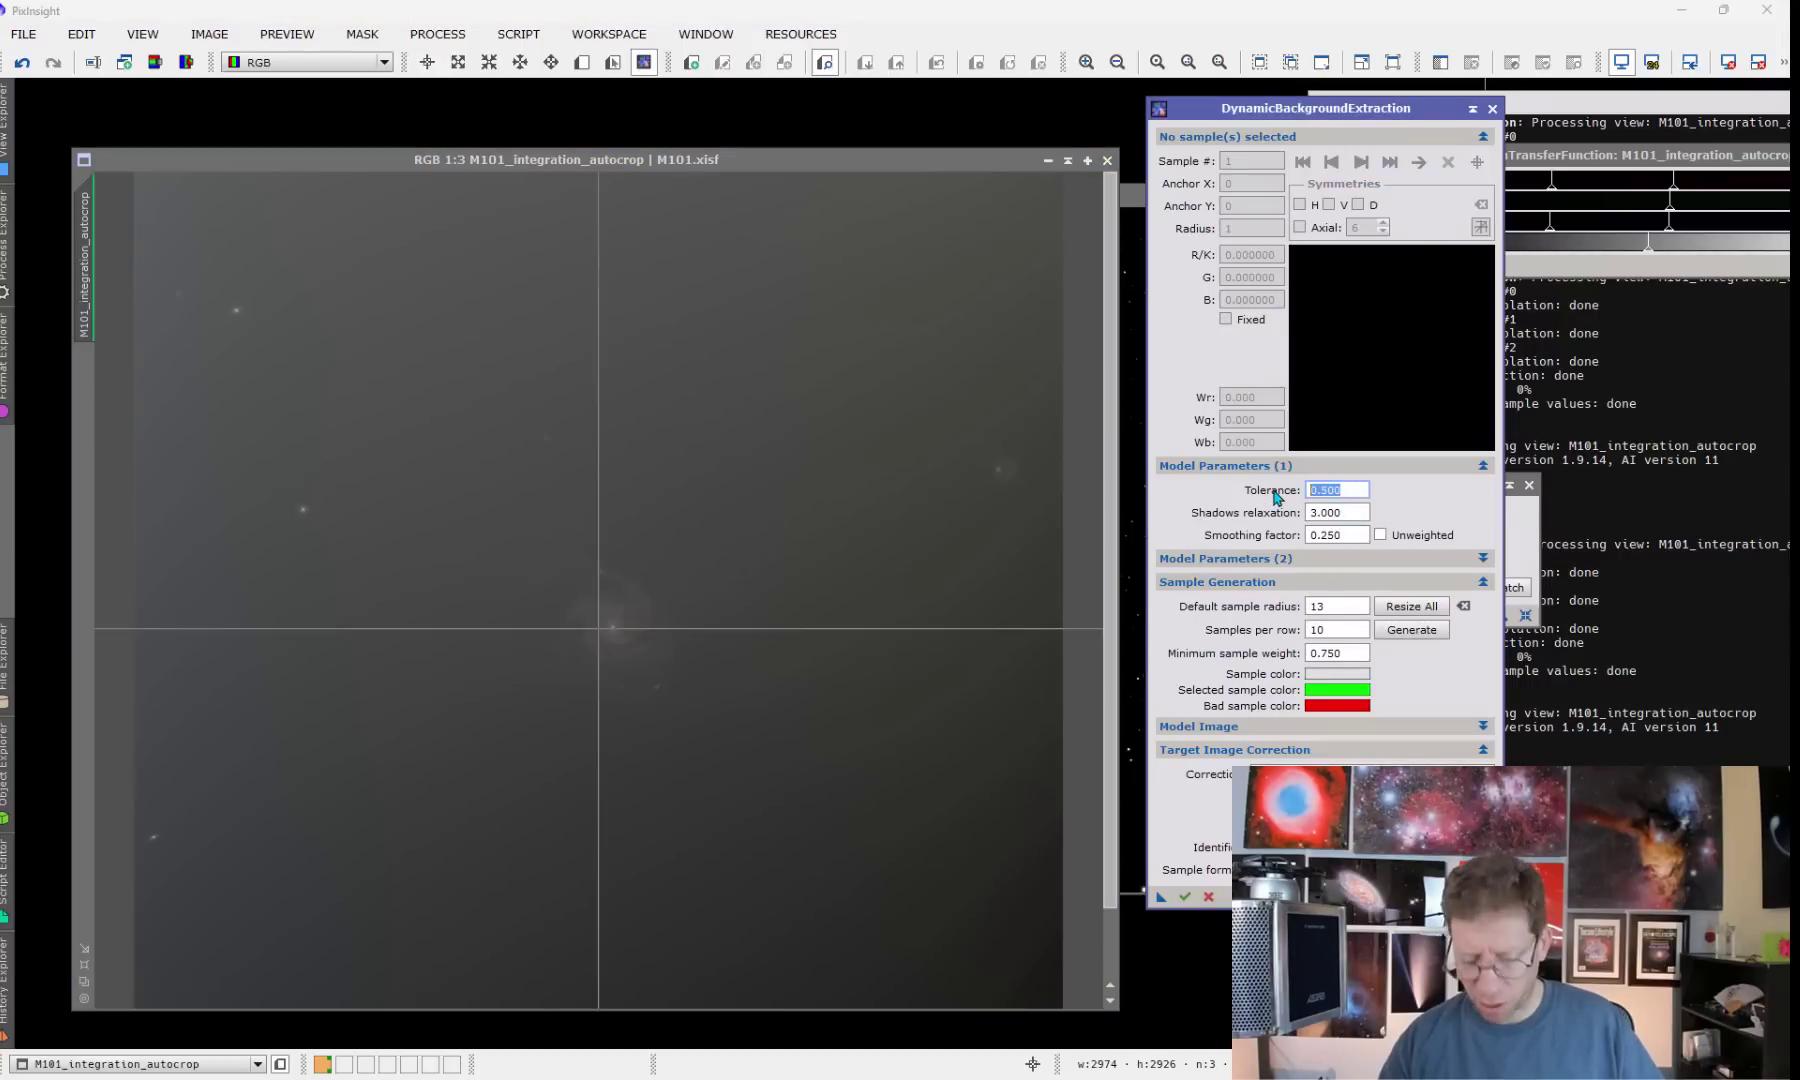
pyautogui.write('10')
pyautogui.click(1318, 536)
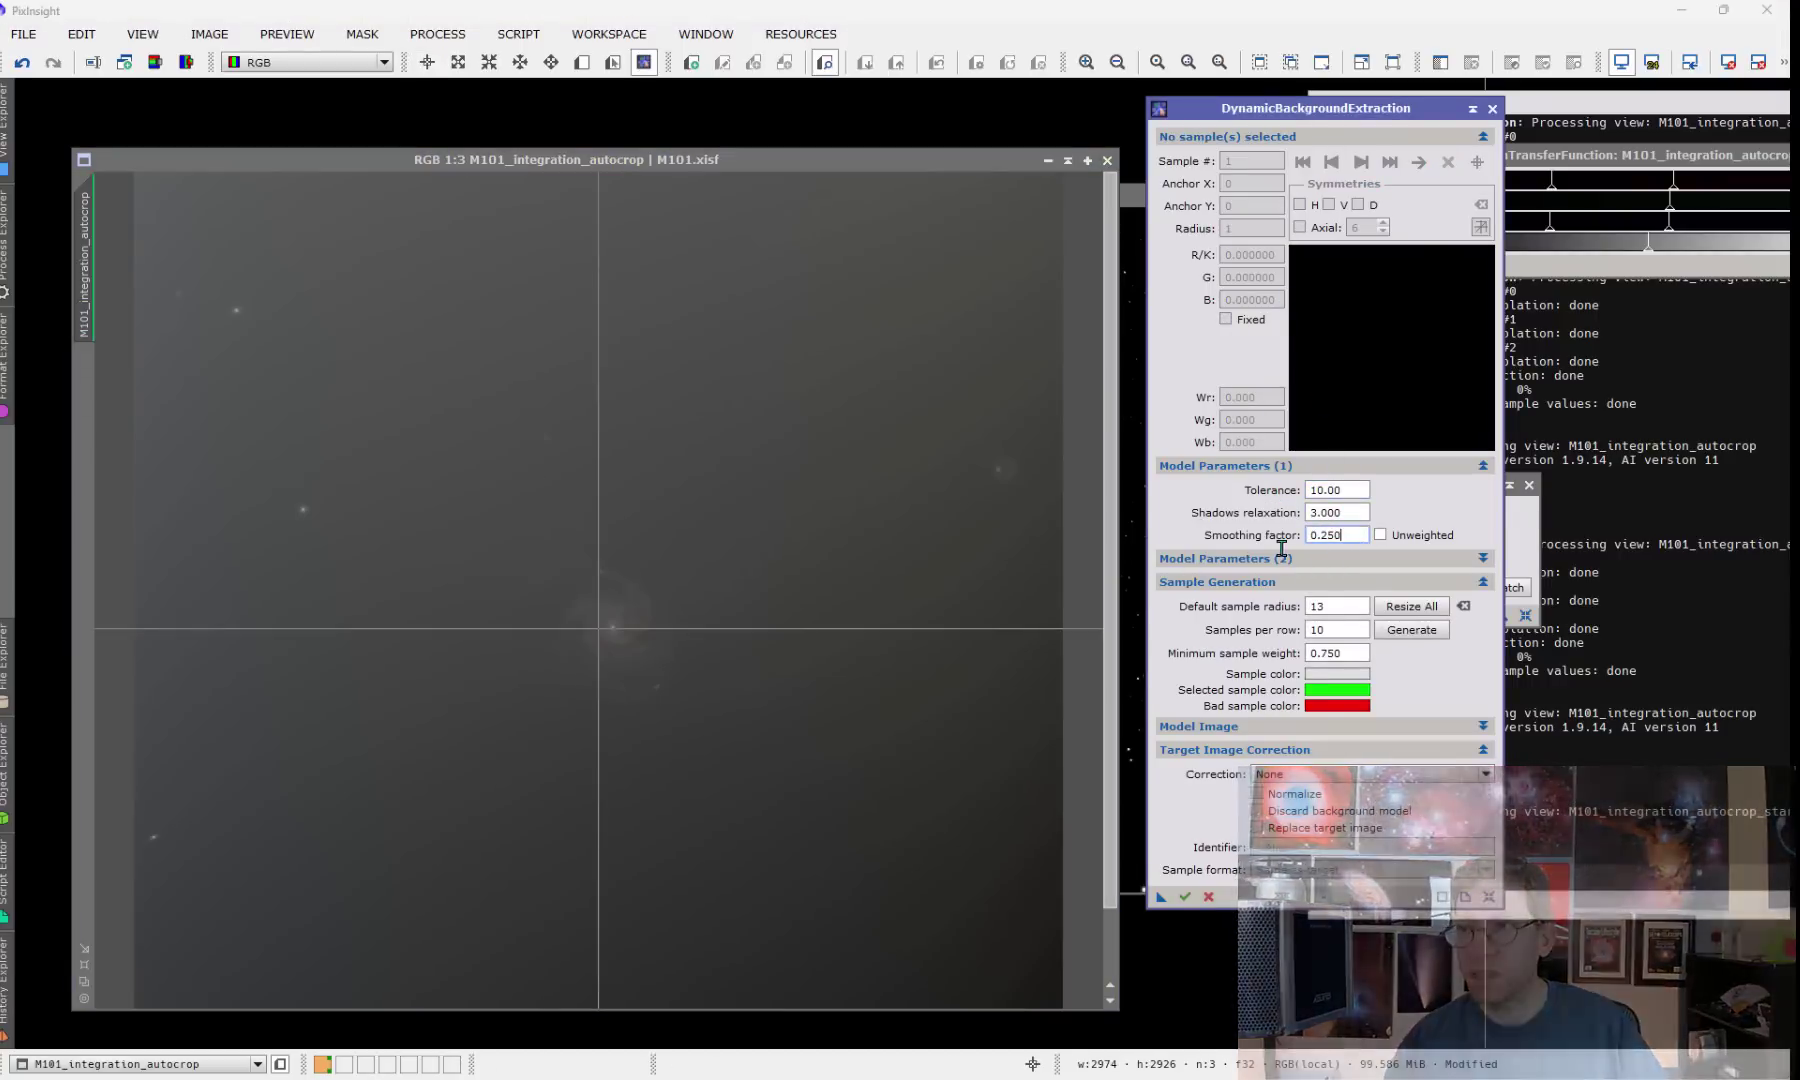
pyautogui.moveTo(1345, 535); pyautogui.dragTo(1300, 535)
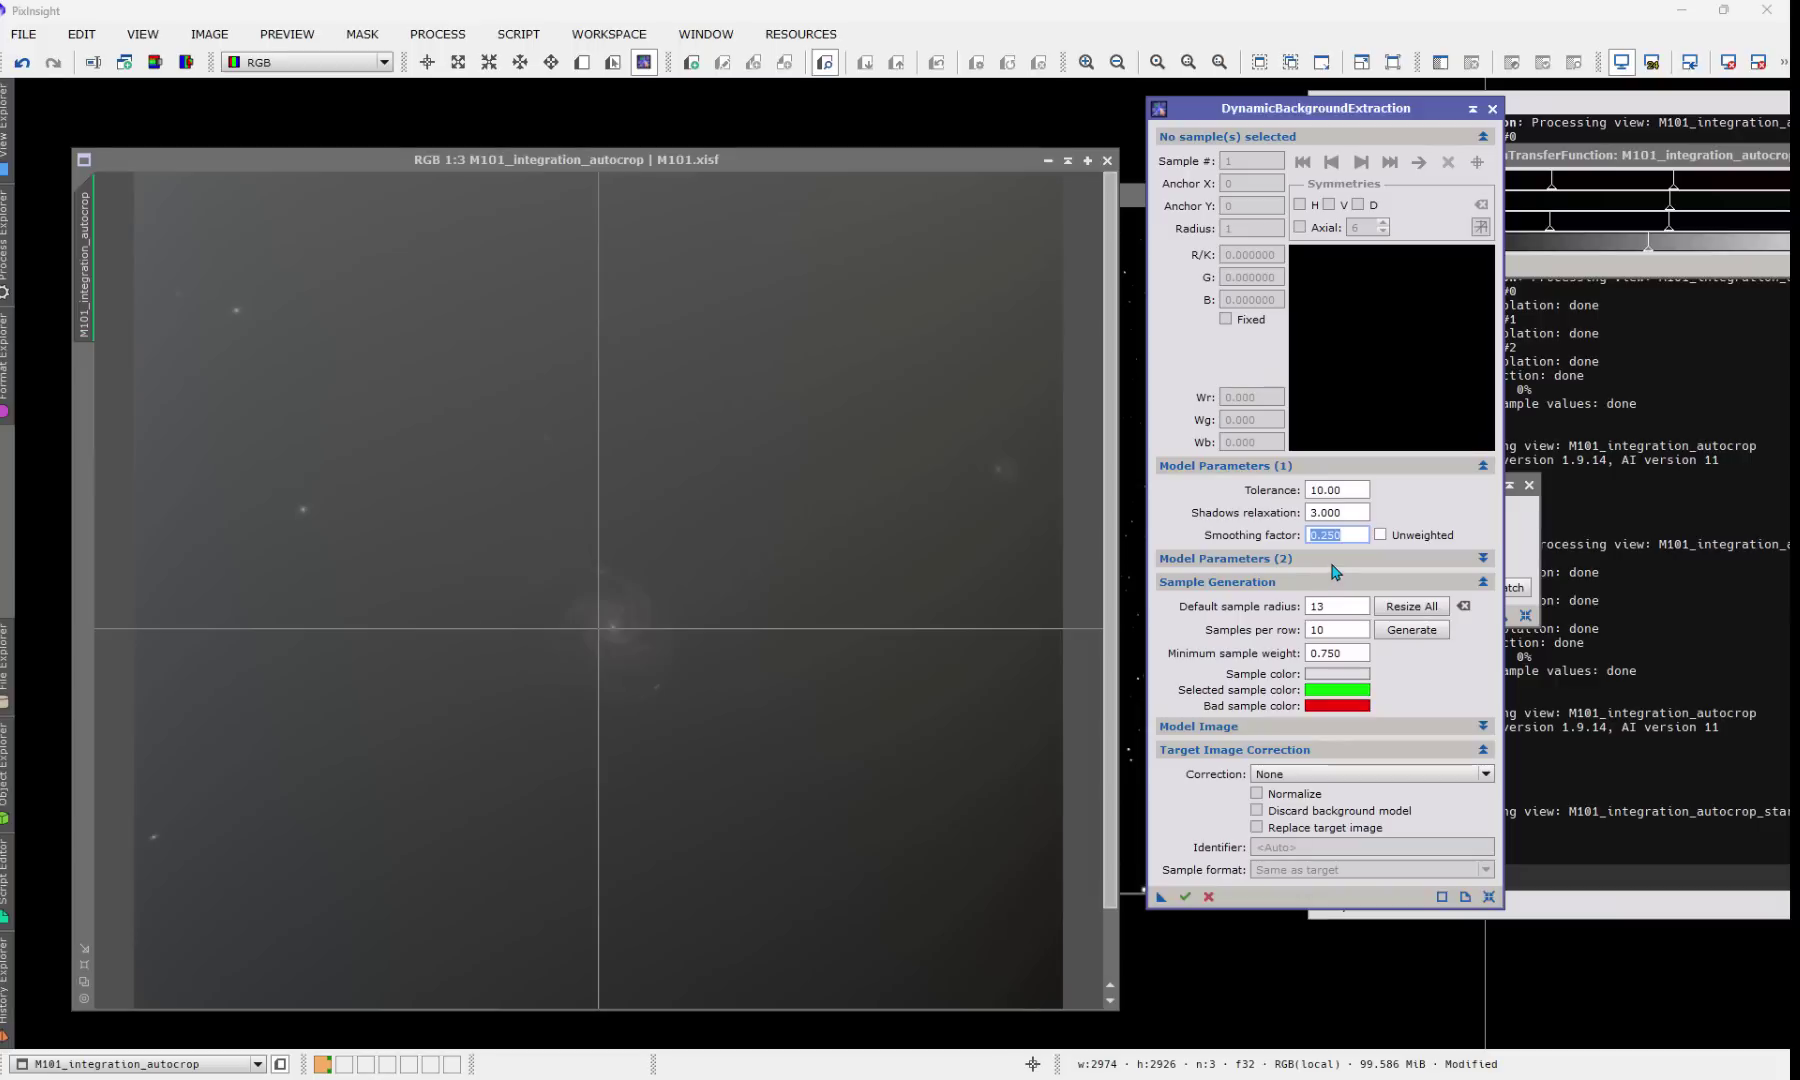
pyautogui.write('0.2')
# Step: Generate a grid of background samples with a default sample radius of 20 and 20 samples per row
pyautogui.moveTo(1345, 606); pyautogui.dragTo(1292, 606)
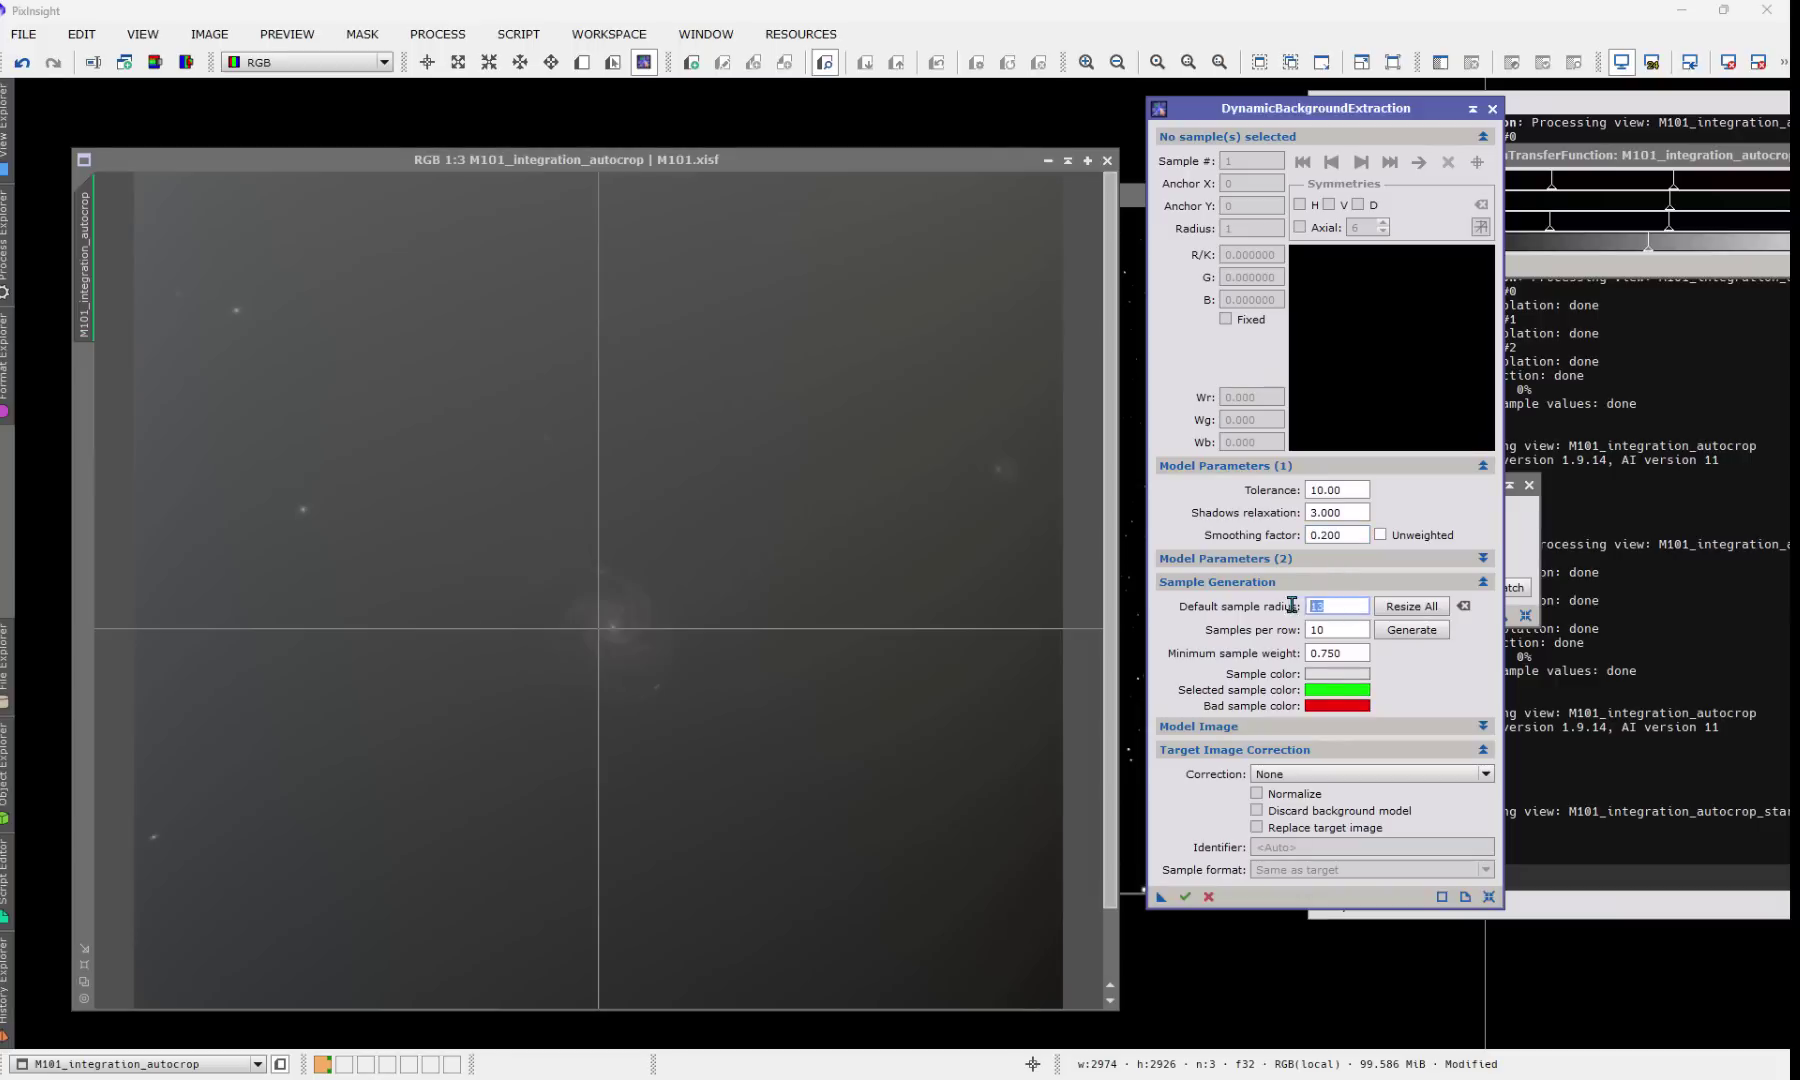
pyautogui.write('20')
pyautogui.doubleClick(1314, 630)
pyautogui.click(1415, 633)
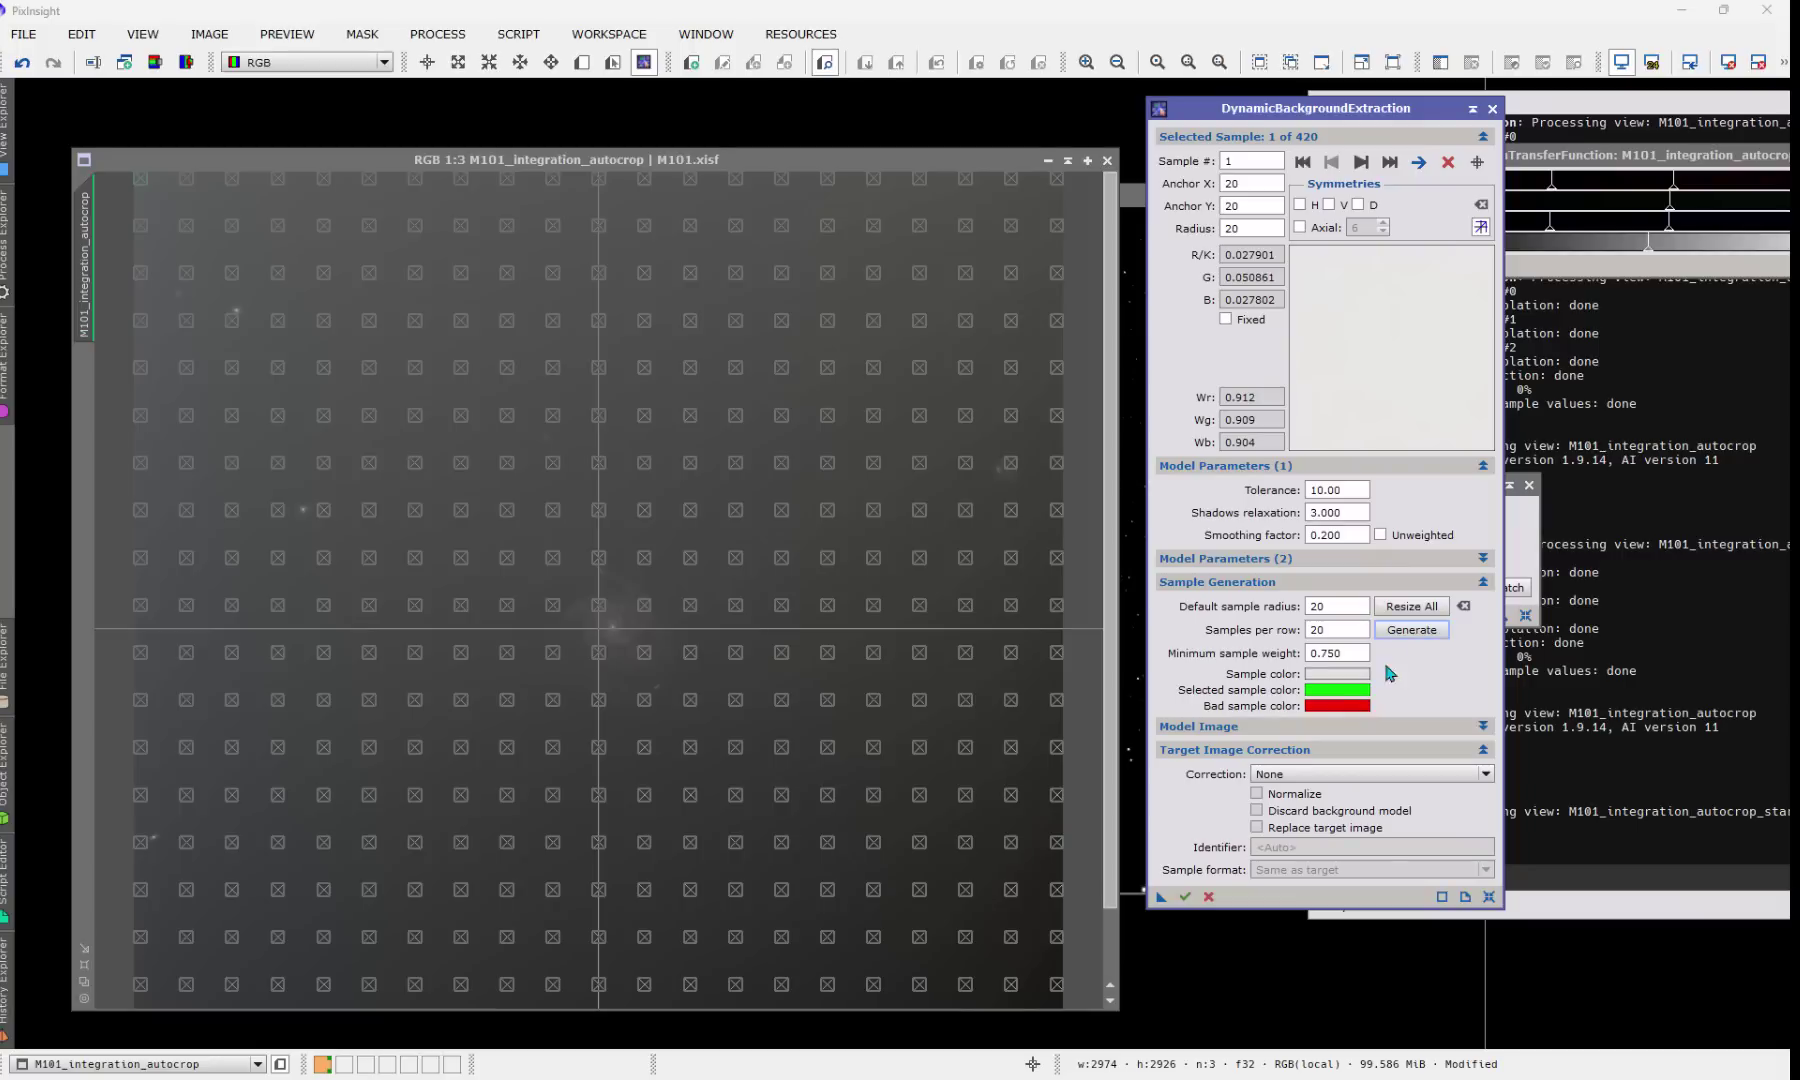
# Step: Set the target image correction to Subtraction with Normalize and Replace target image enabled
pyautogui.click(1296, 775)
pyautogui.click(1306, 811)
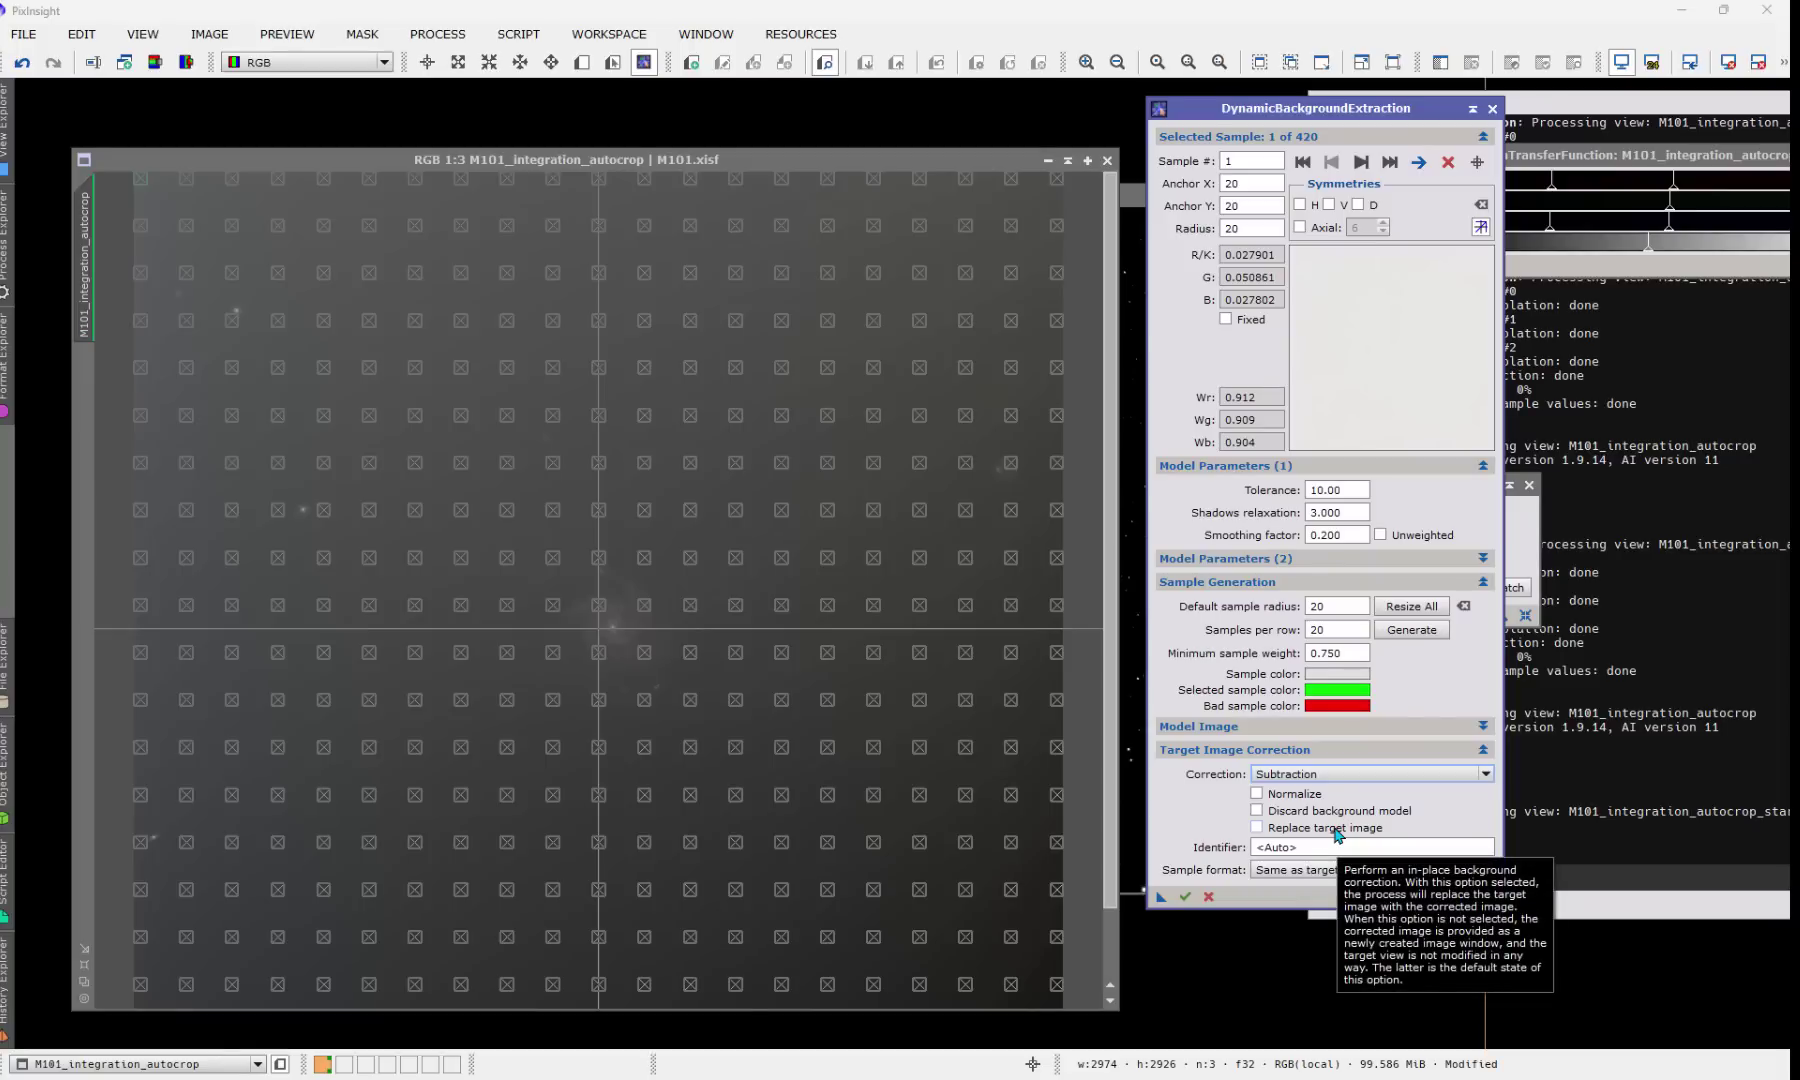
pyautogui.click(1257, 793)
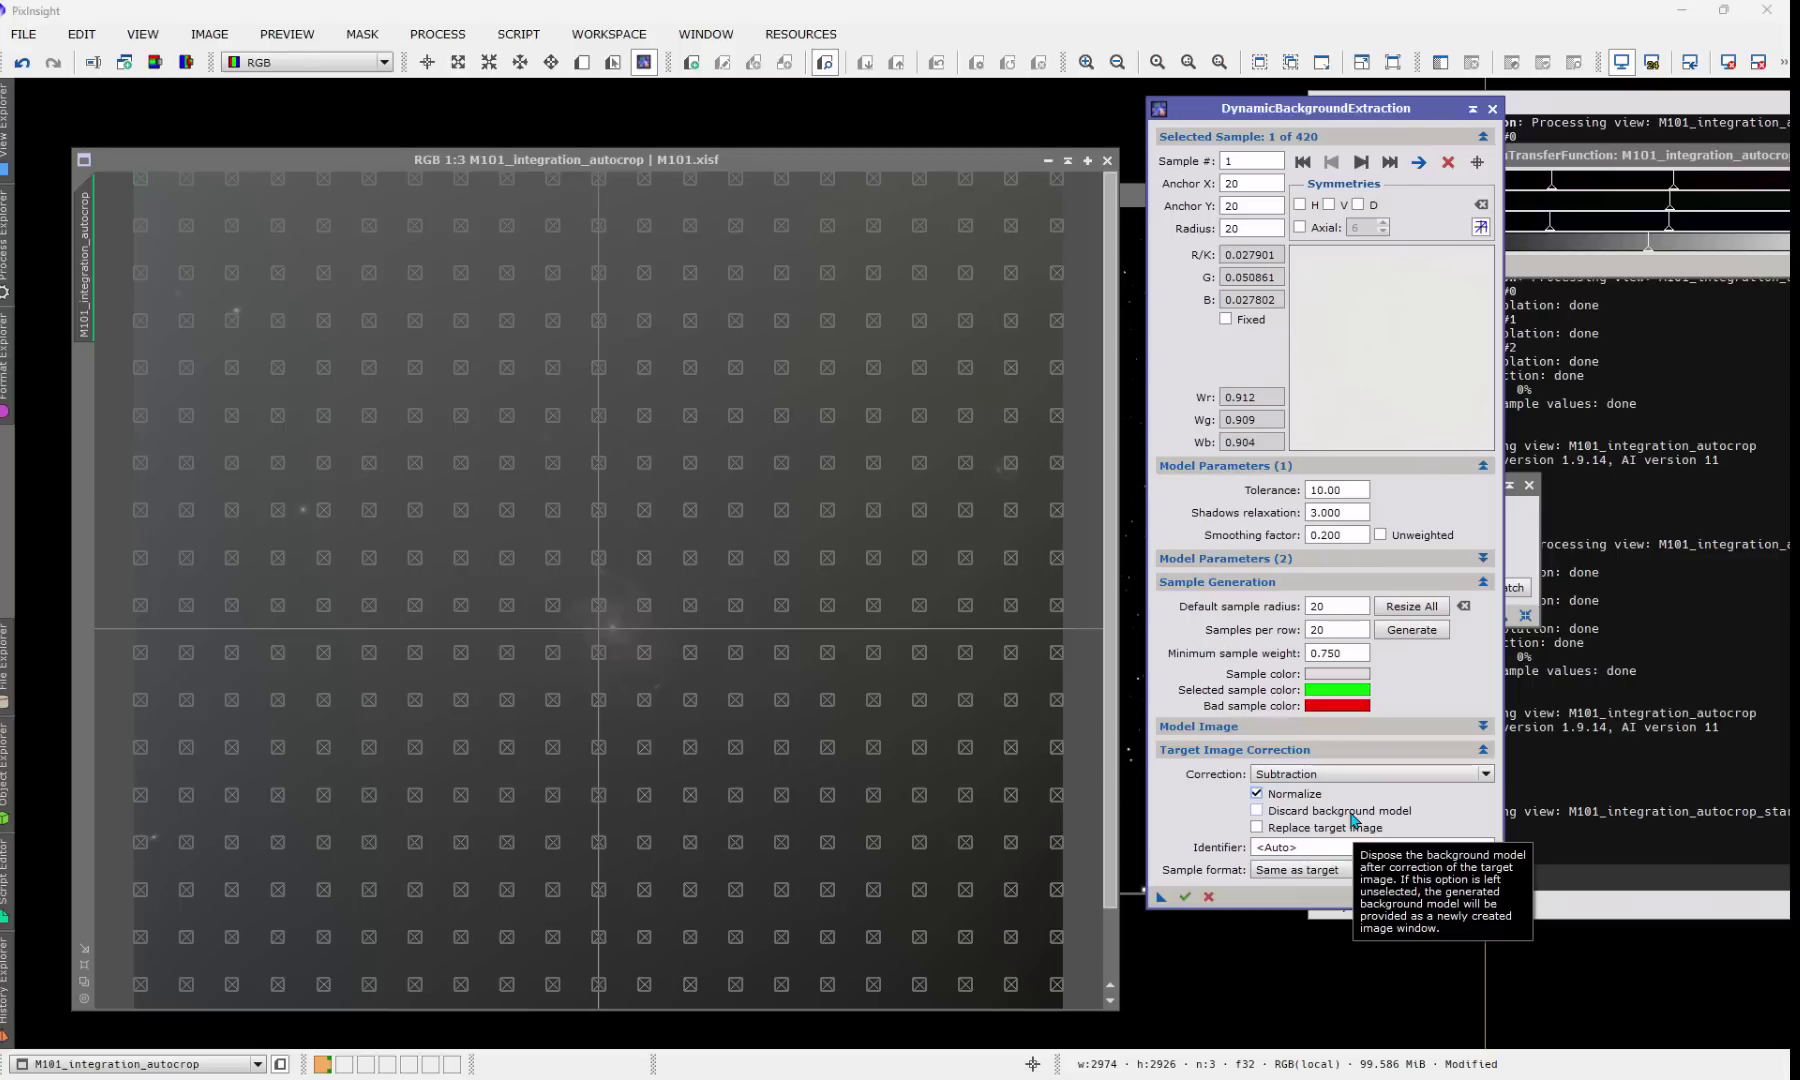
pyautogui.click(1258, 828)
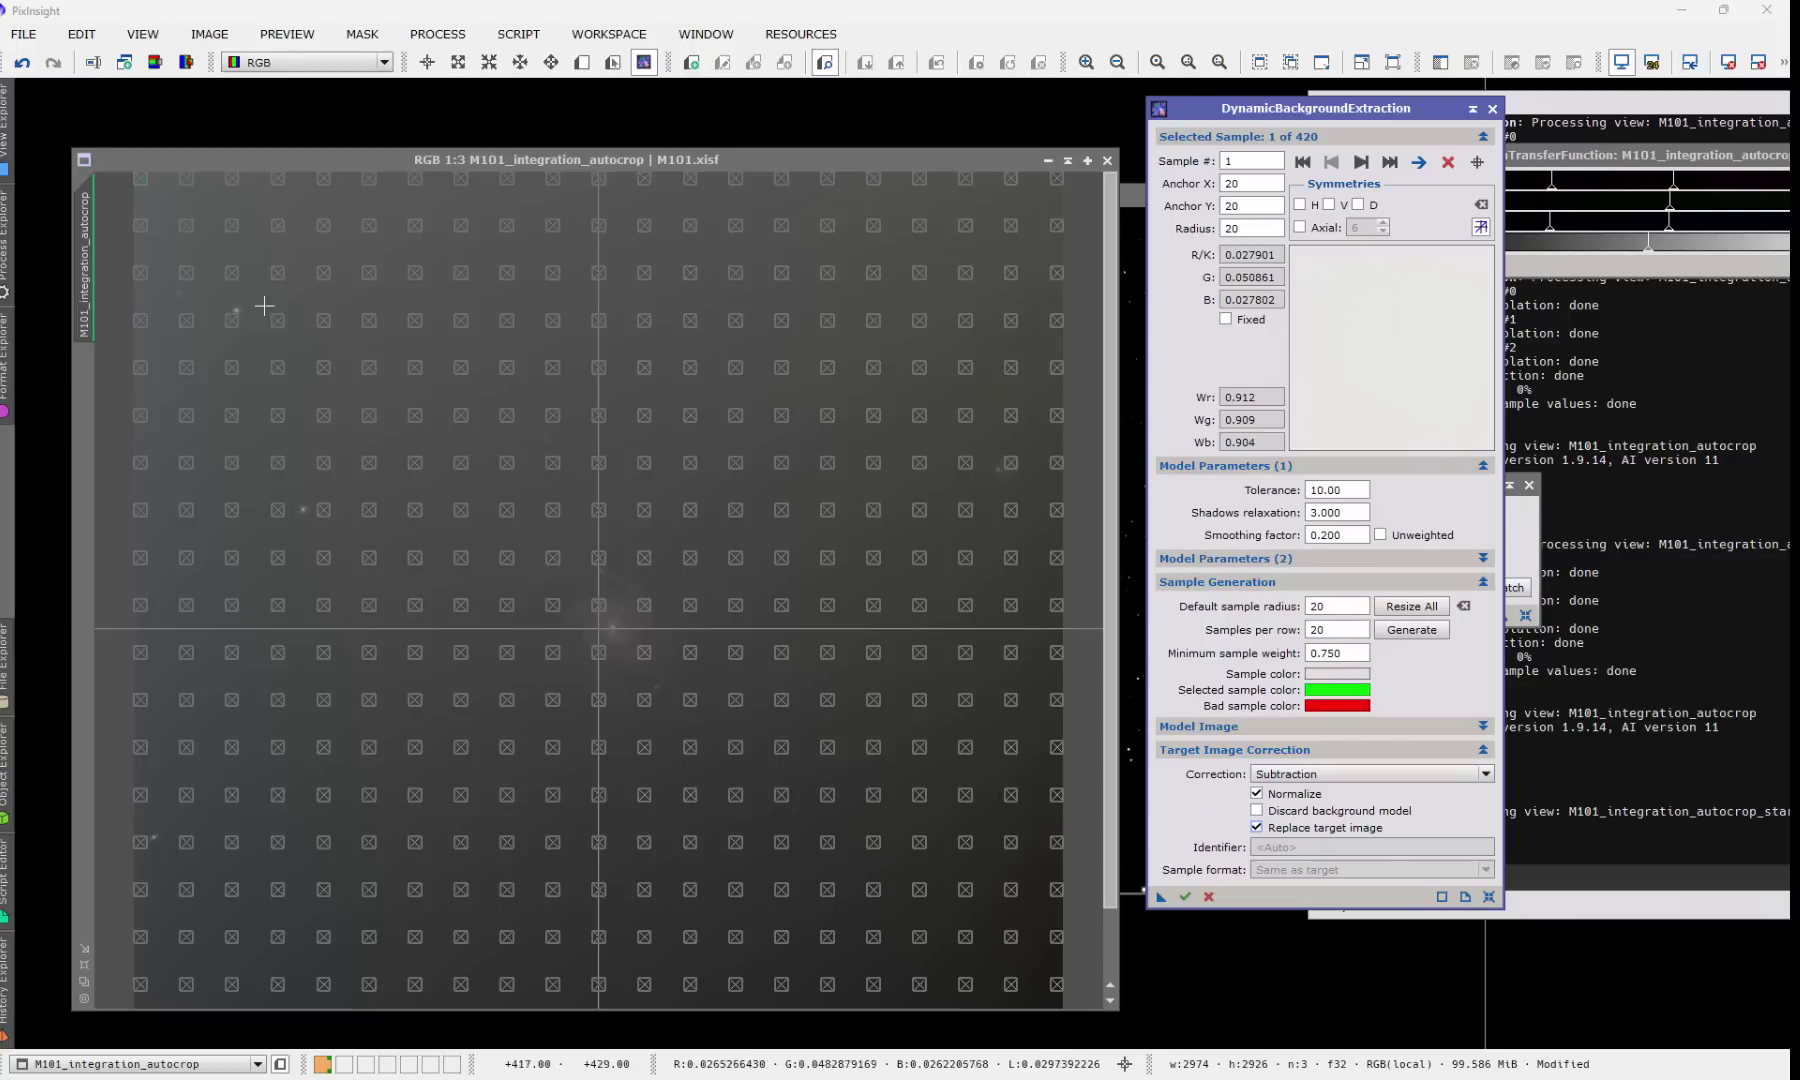
# Step: Delete the background samples beside the small upper-left galaxy and over the core of M101
pyautogui.click(233, 321)
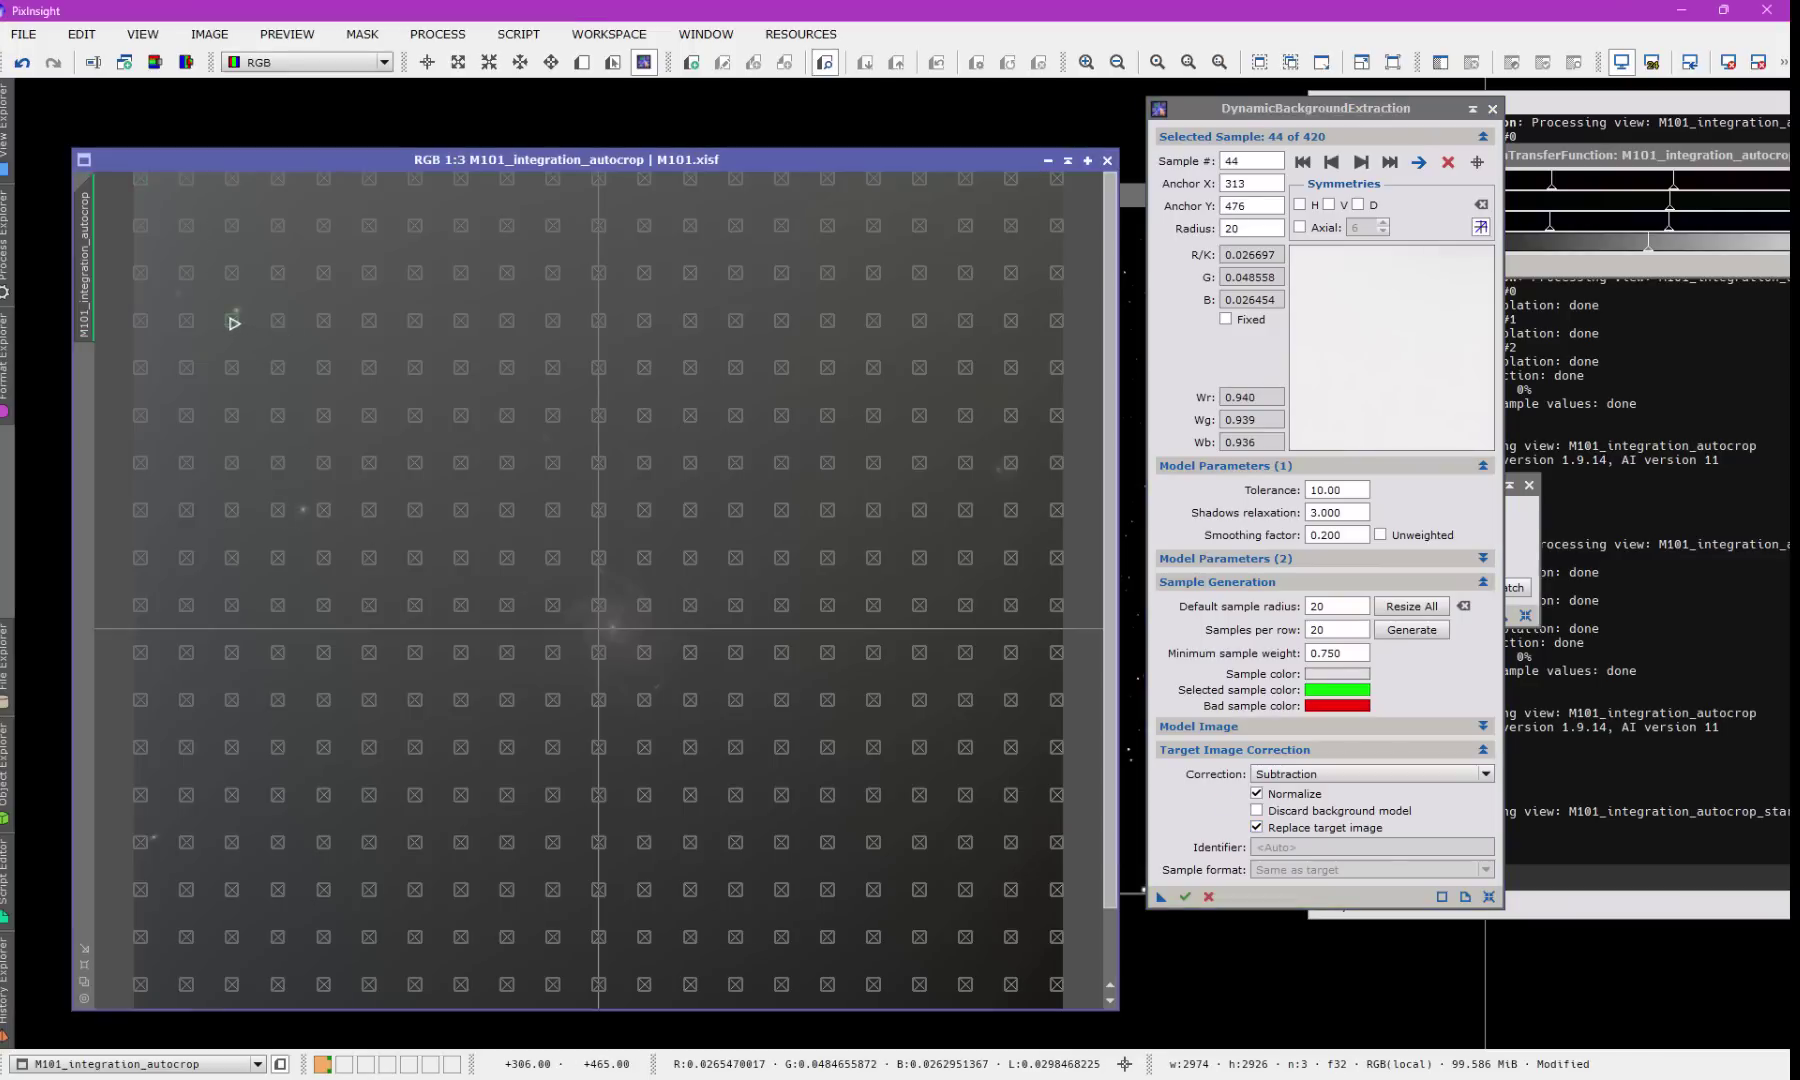
pyautogui.press('Delete')
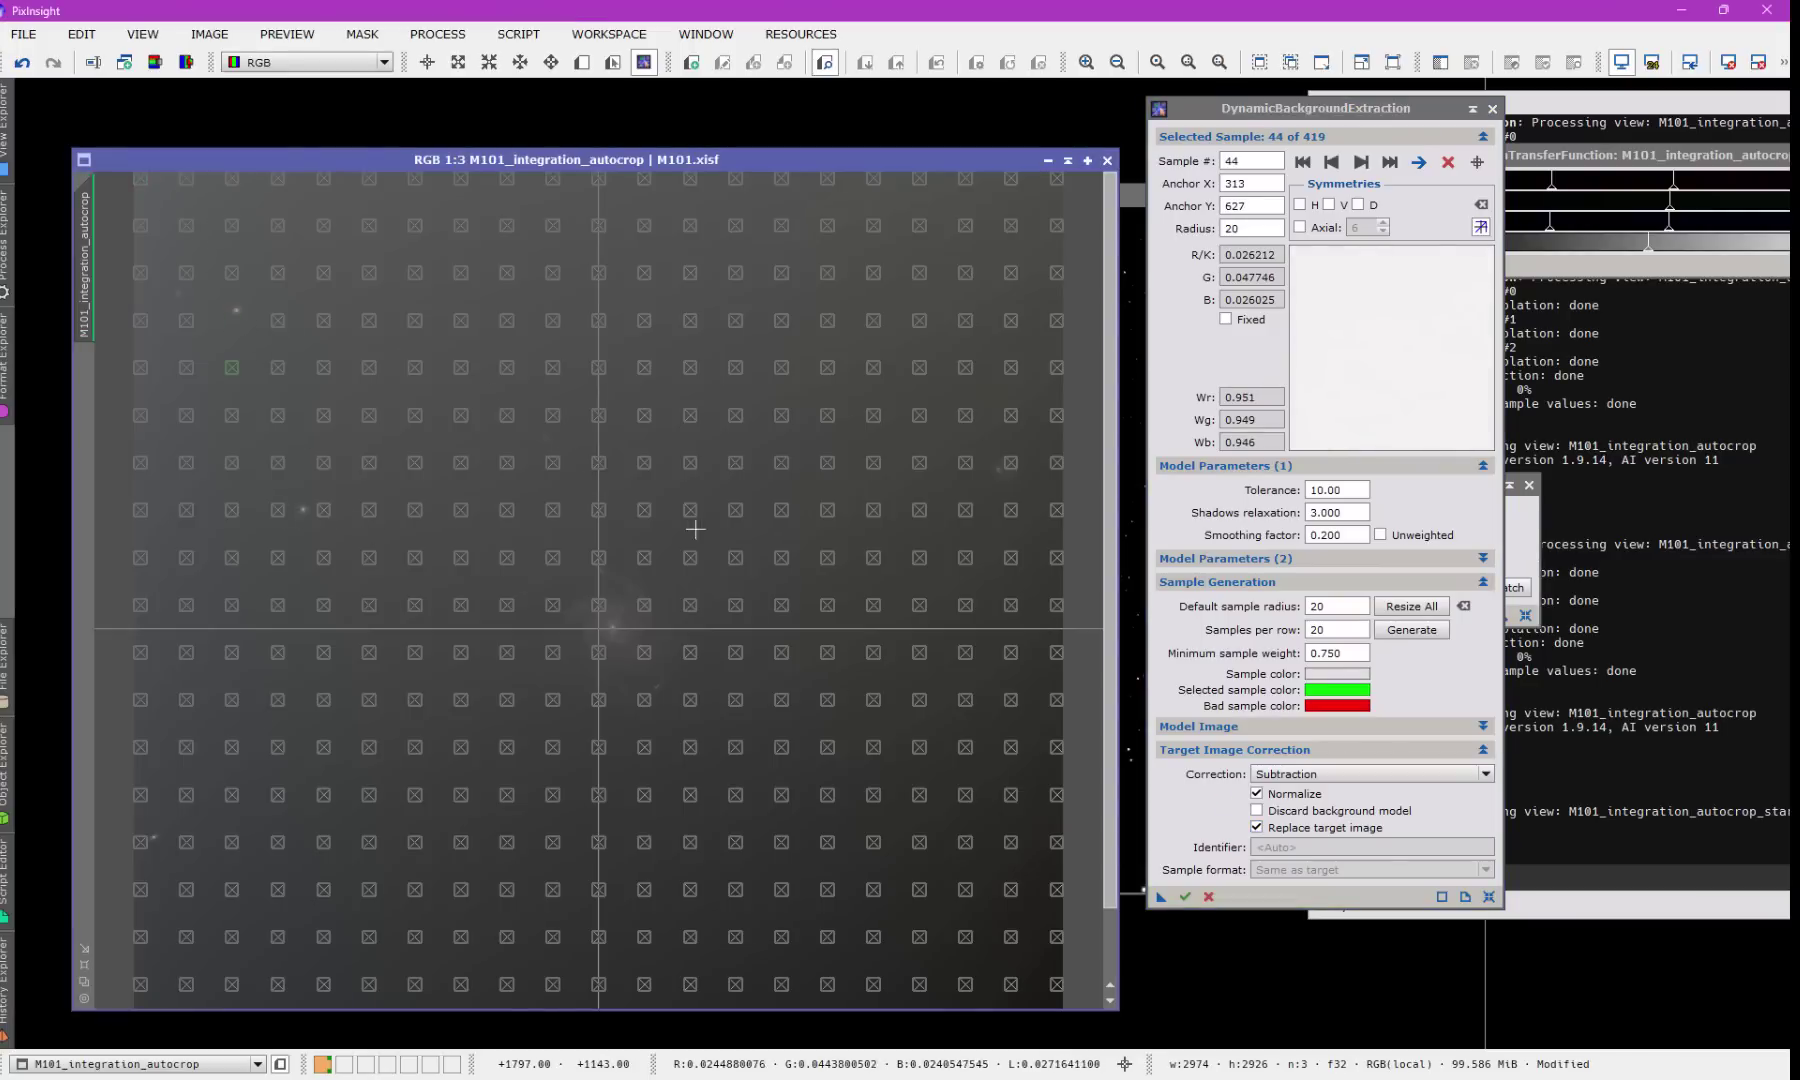
pyautogui.press('Delete')
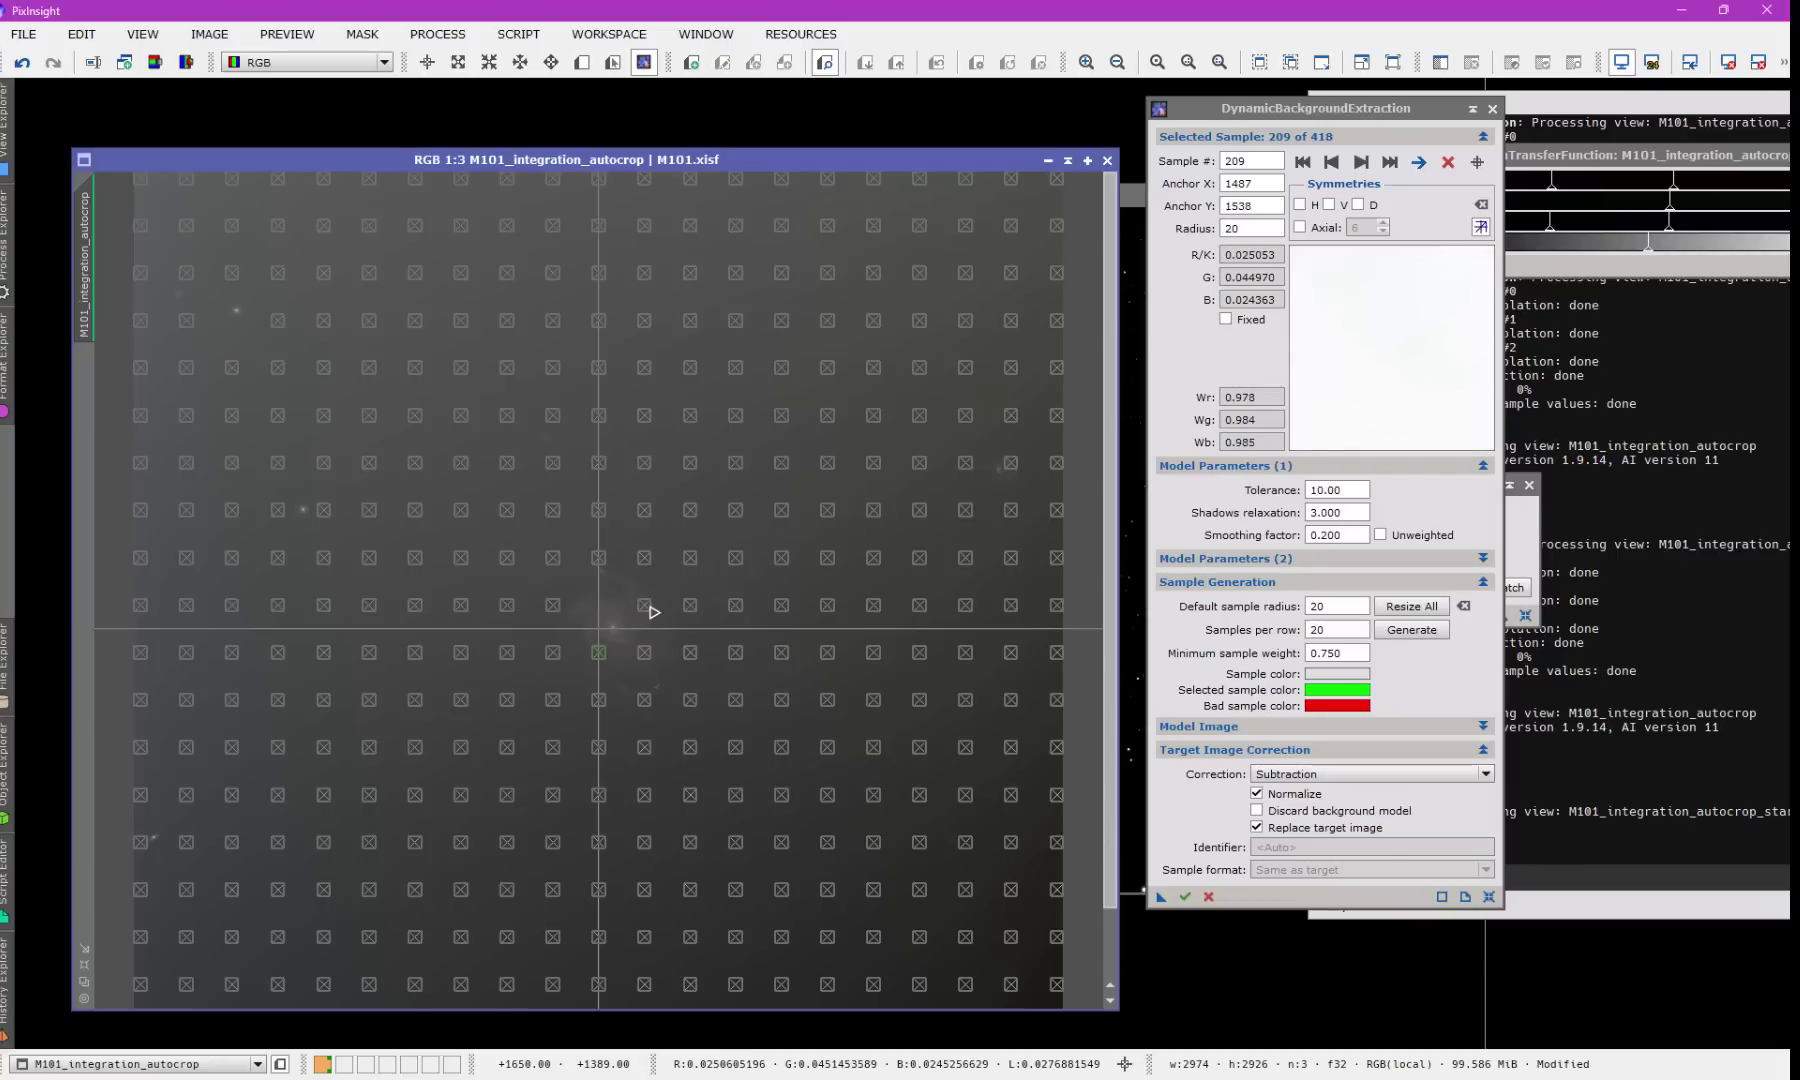
pyautogui.click(644, 606)
pyautogui.press('Delete')
pyautogui.press('Delete')
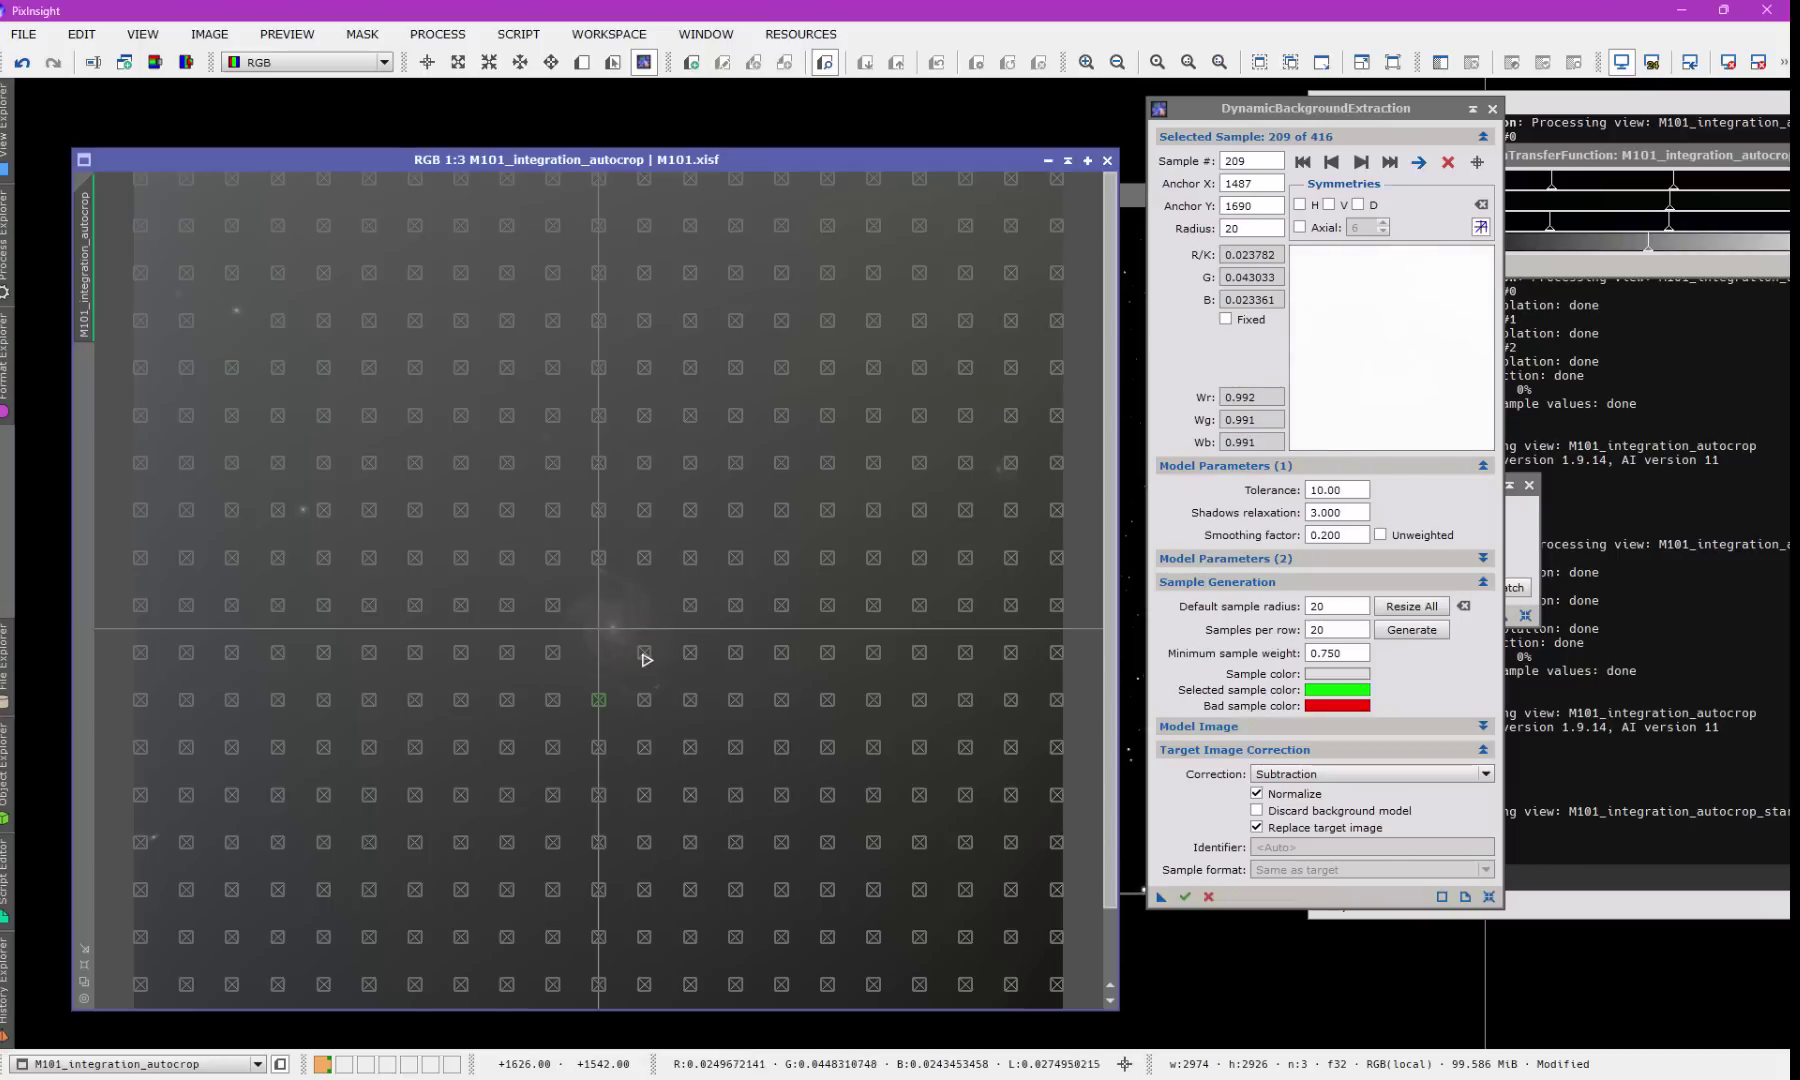
pyautogui.press('Delete')
pyautogui.click(558, 652)
pyautogui.press('Delete')
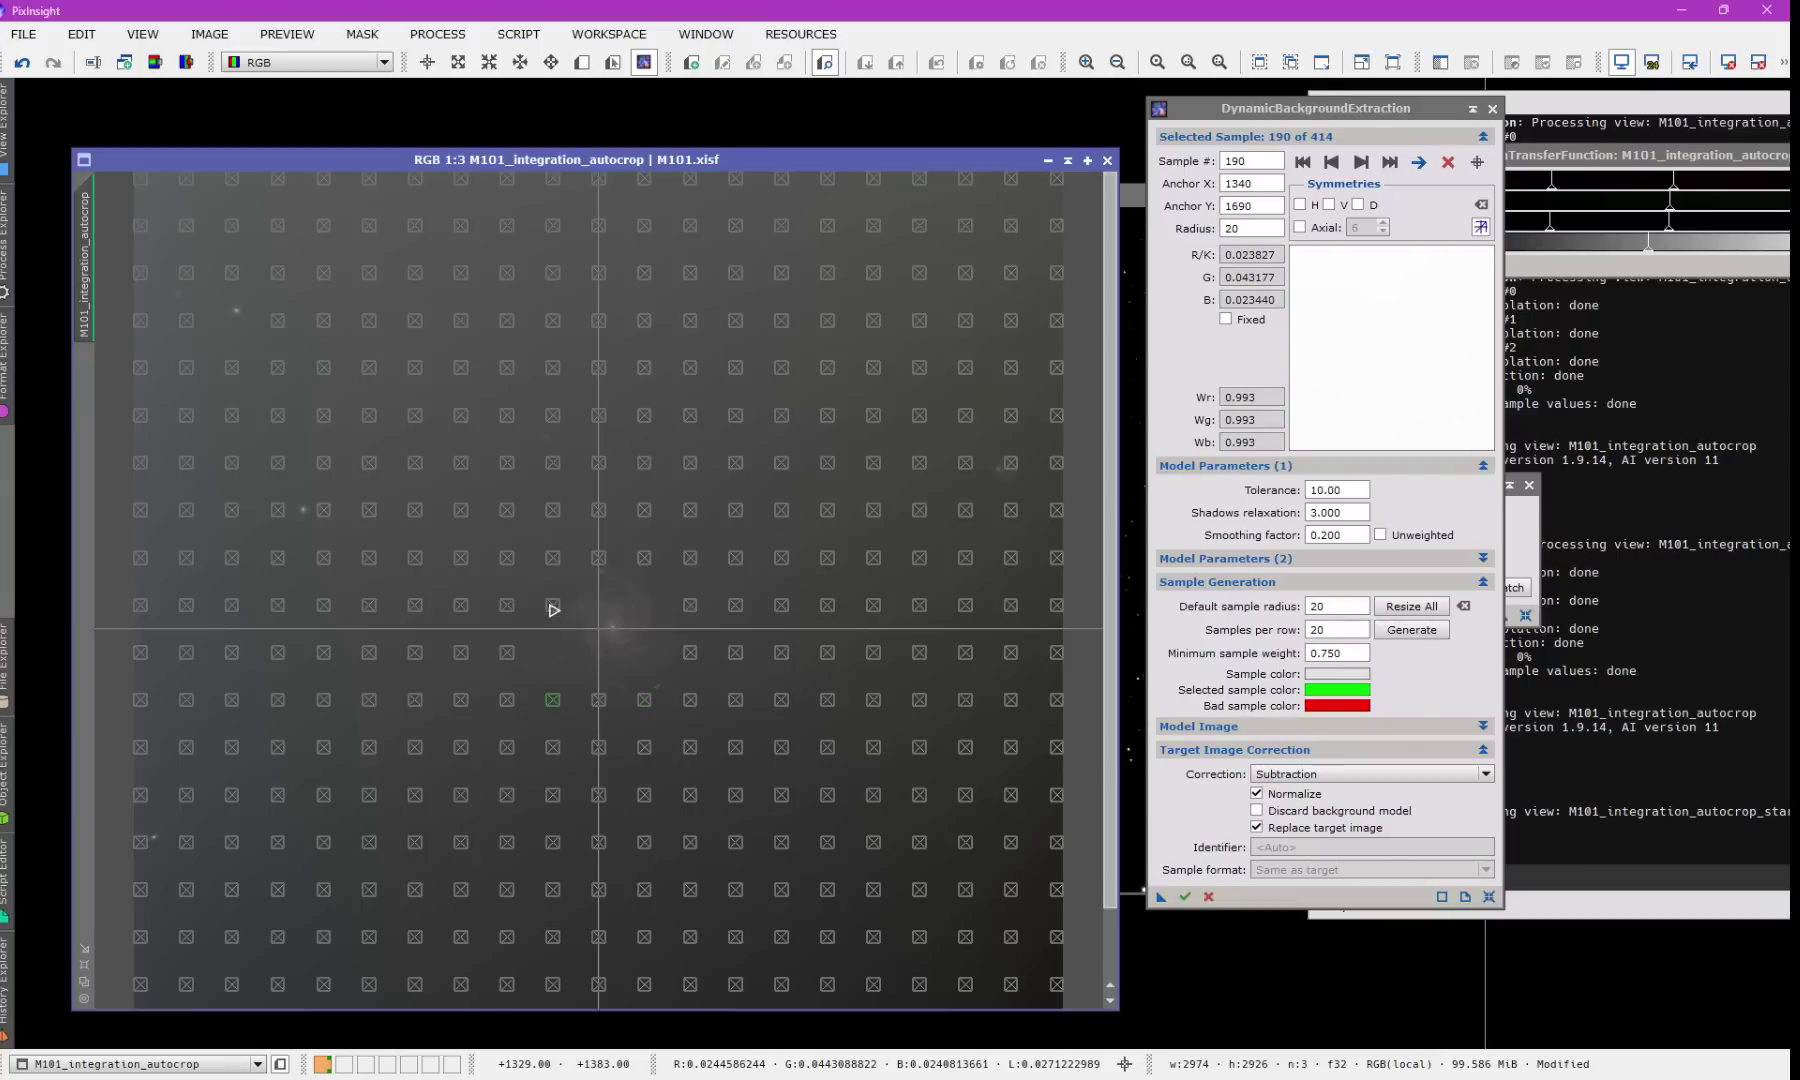
pyautogui.click(557, 606)
pyautogui.press('Delete')
# Step: Delete the background samples over M101's outer arms, above and to the right of its core
pyautogui.click(600, 559)
pyautogui.press('Delete')
pyautogui.click(553, 560)
pyautogui.click(692, 607)
pyautogui.press('Delete')
pyautogui.click(643, 558)
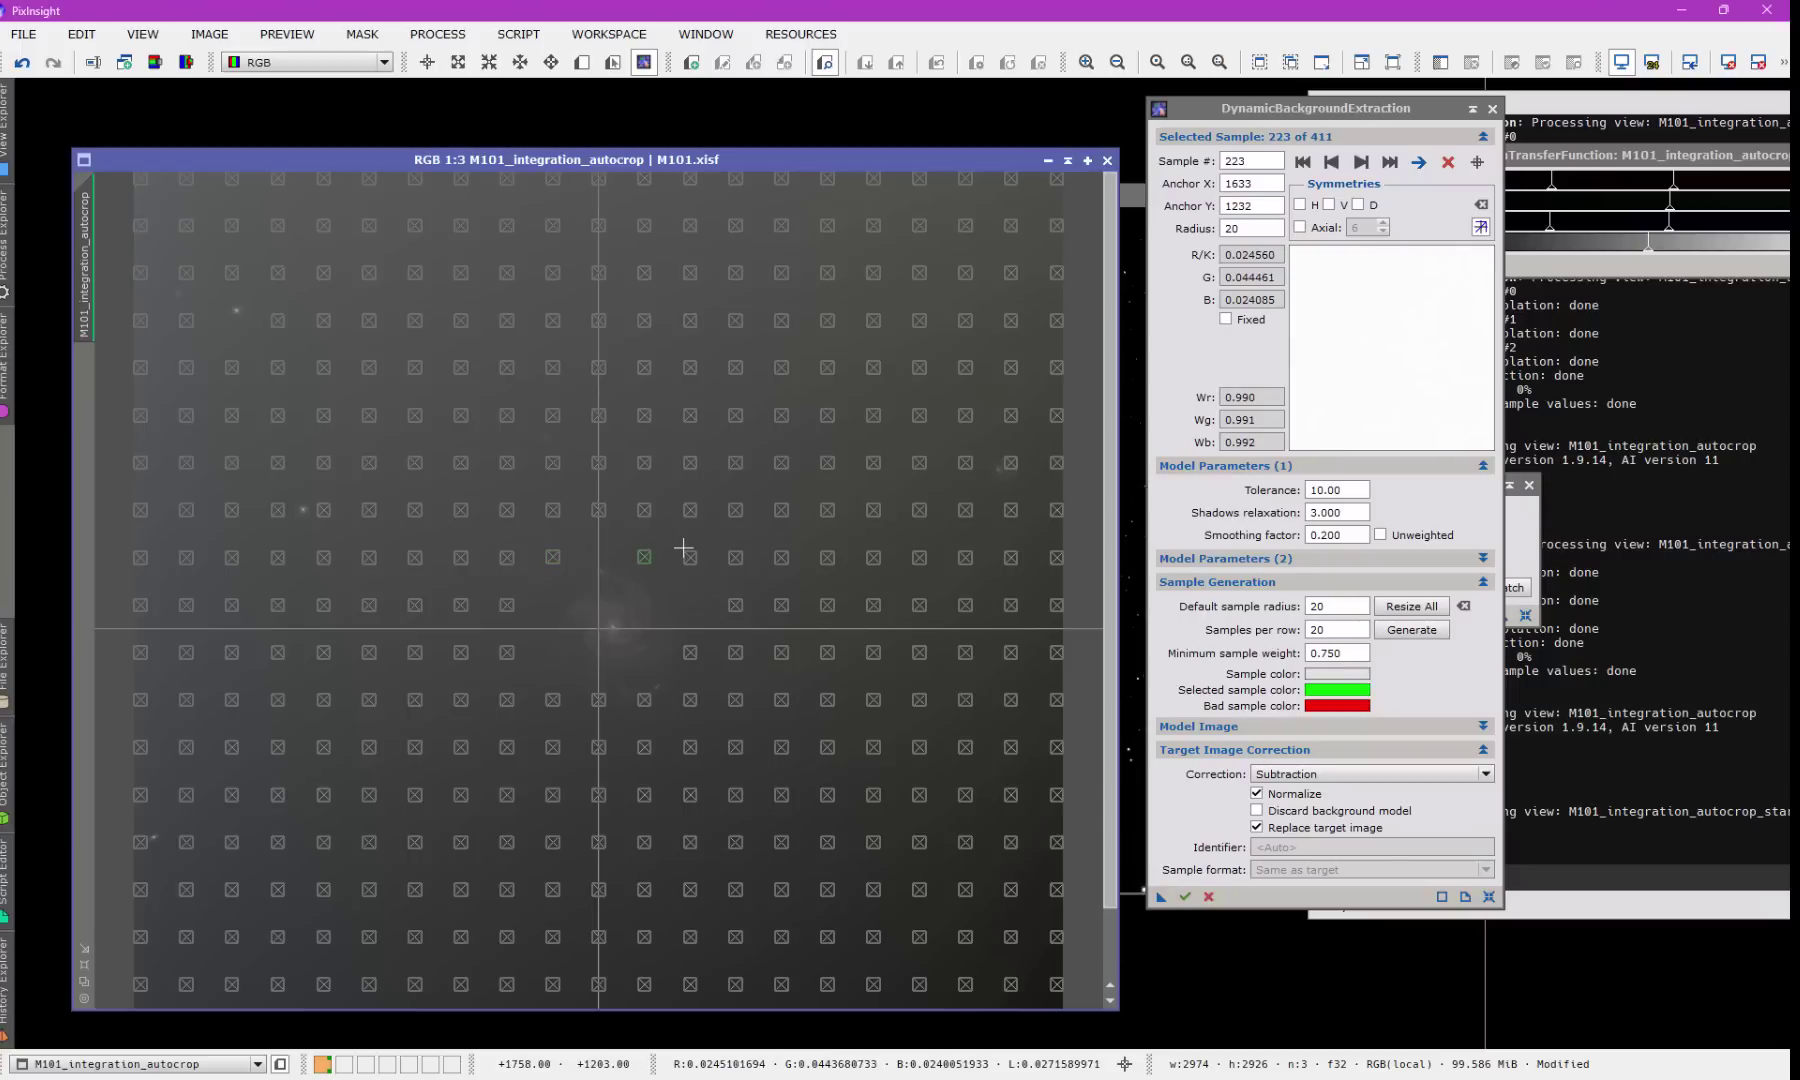
pyautogui.press('Delete')
pyautogui.click(691, 558)
pyautogui.press('Delete')
pyautogui.press('Delete')
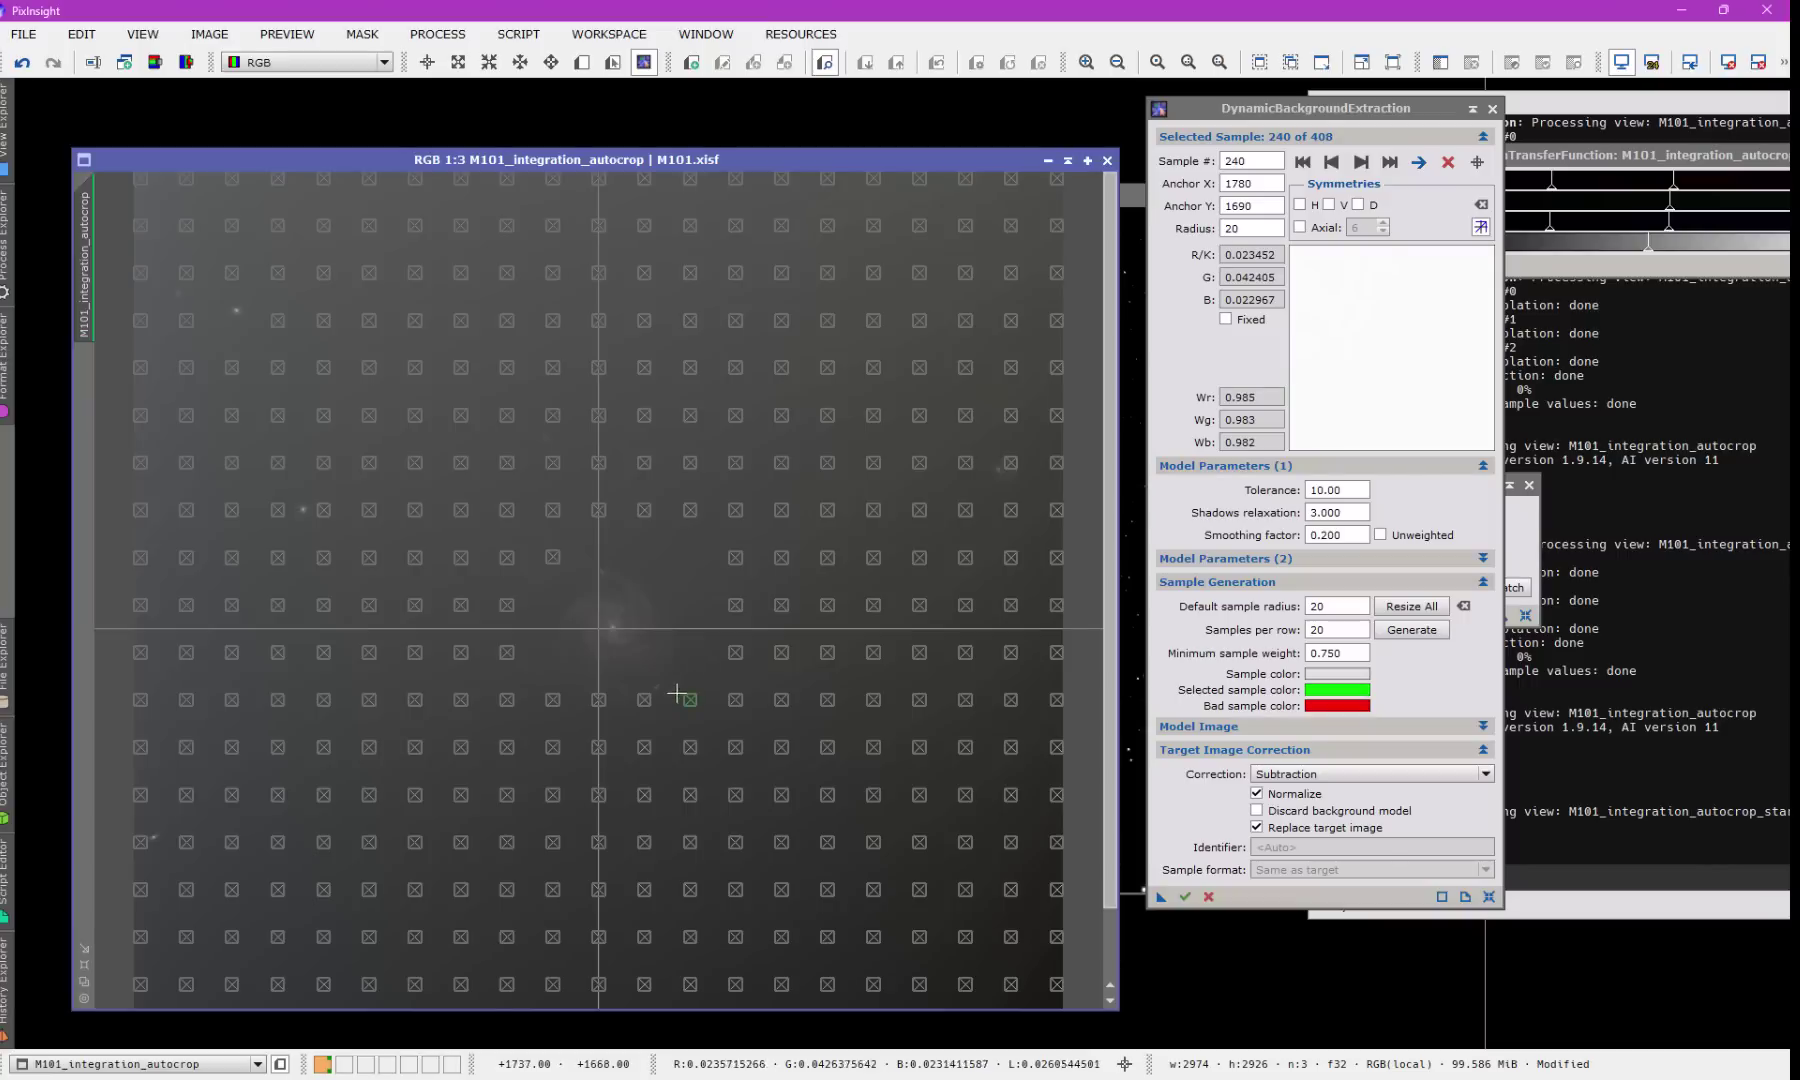
# Step: Delete the background samples along the lower edge of M101
pyautogui.press('Delete')
pyautogui.press('Delete')
pyautogui.click(600, 701)
pyautogui.press('Delete')
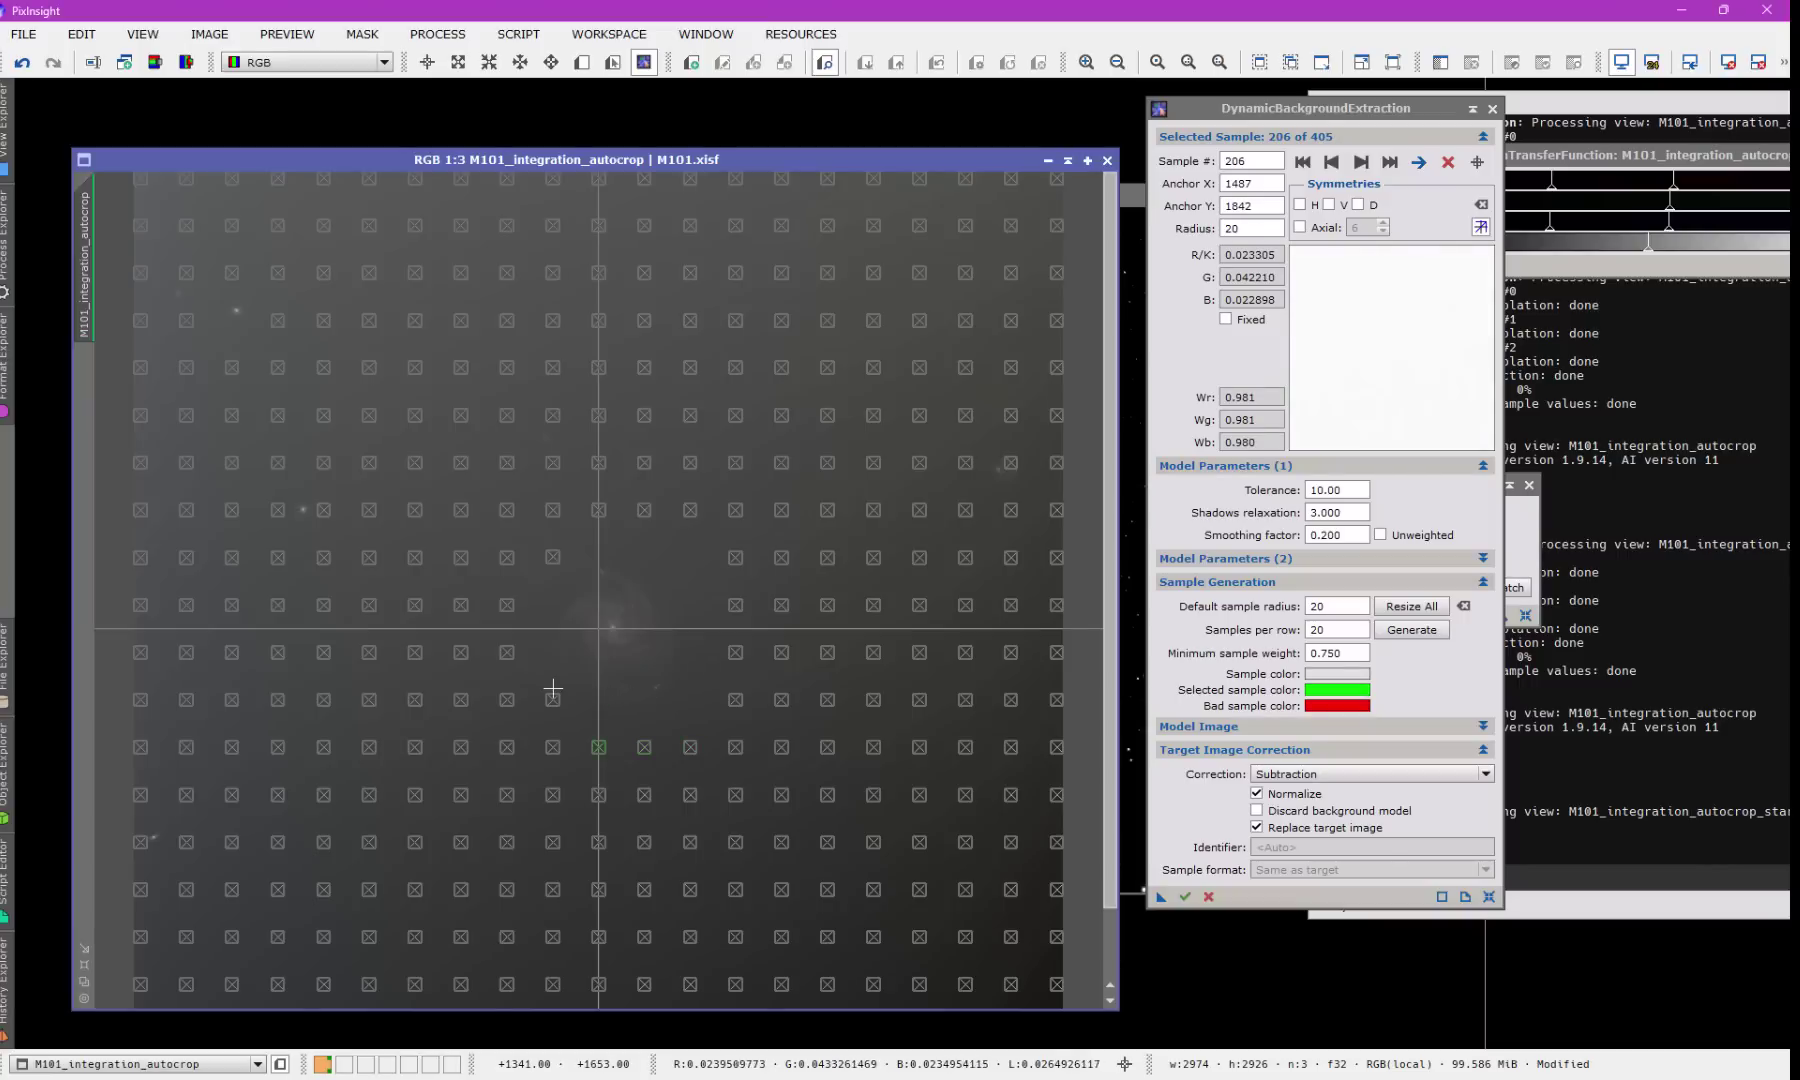
pyautogui.click(555, 700)
pyautogui.press('Delete')
# Step: Add samples just outside M101's lower-right, lower-left and upper-right edges, and delete the sample on the small galaxy at the image's right side
pyautogui.click(699, 708)
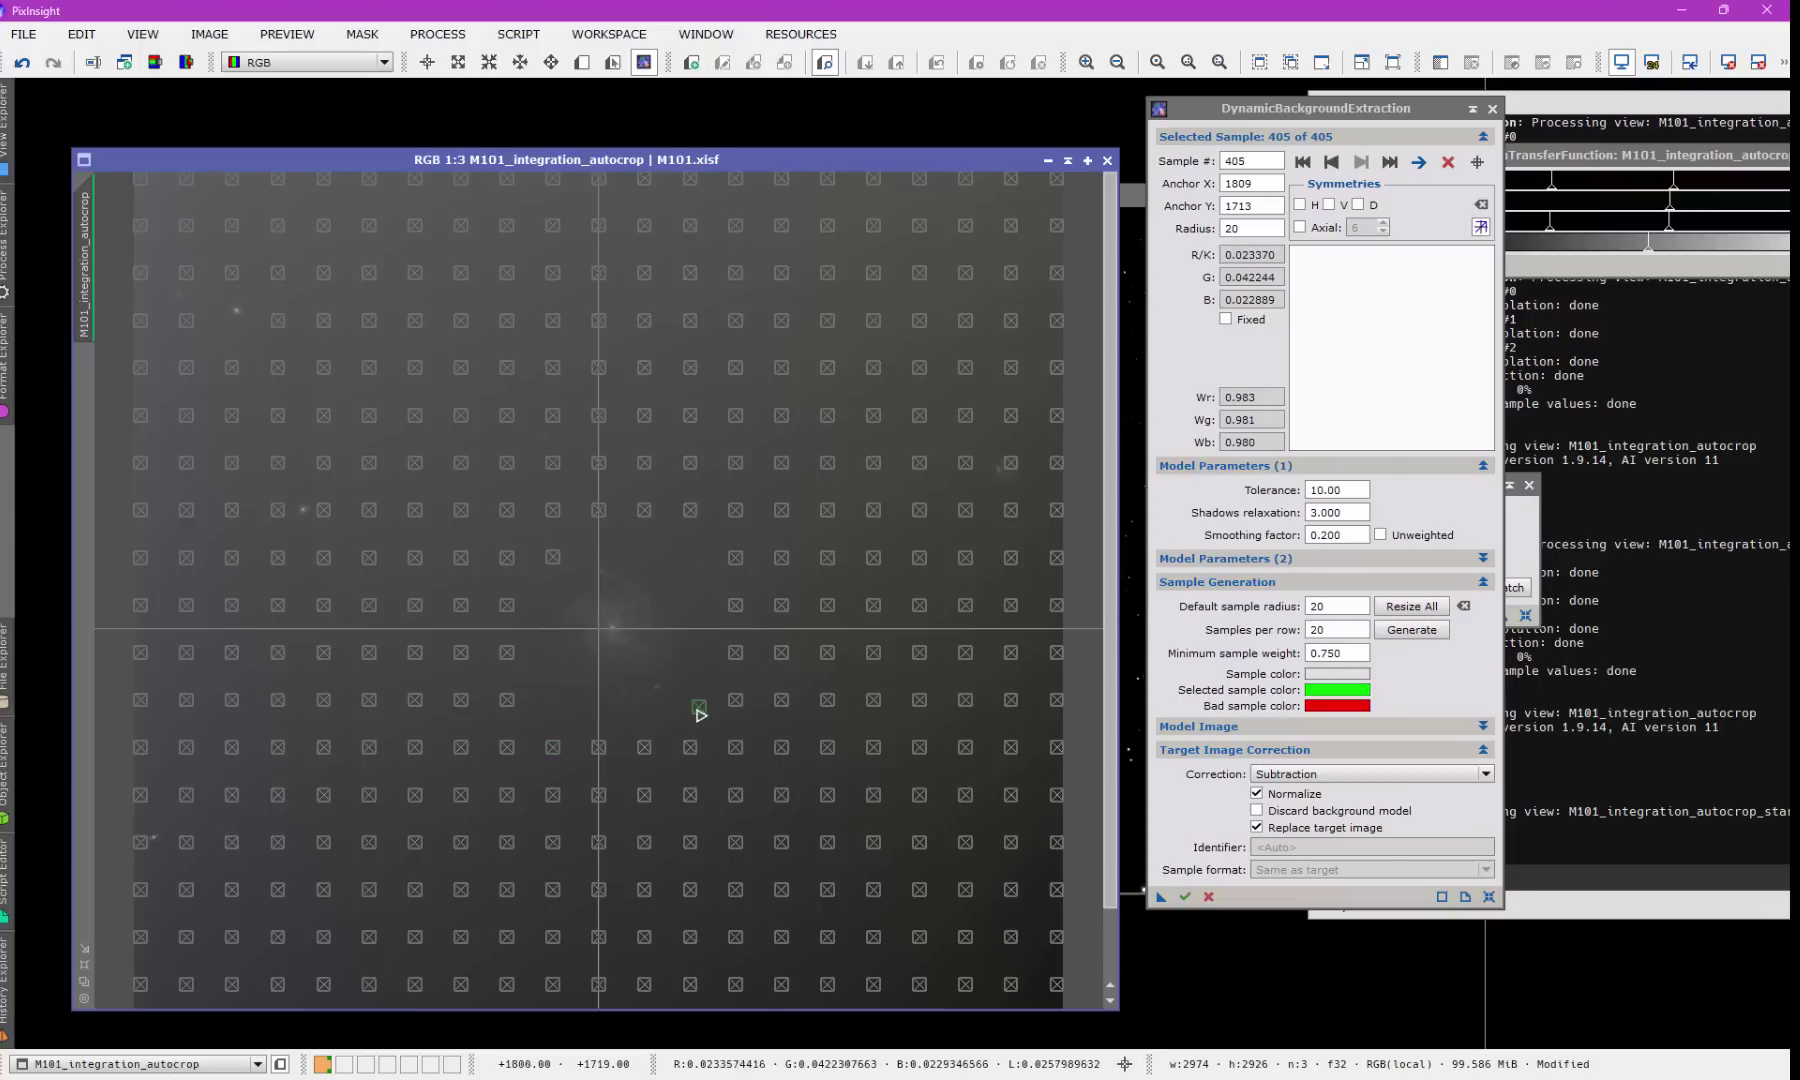
pyautogui.click(549, 712)
pyautogui.click(689, 556)
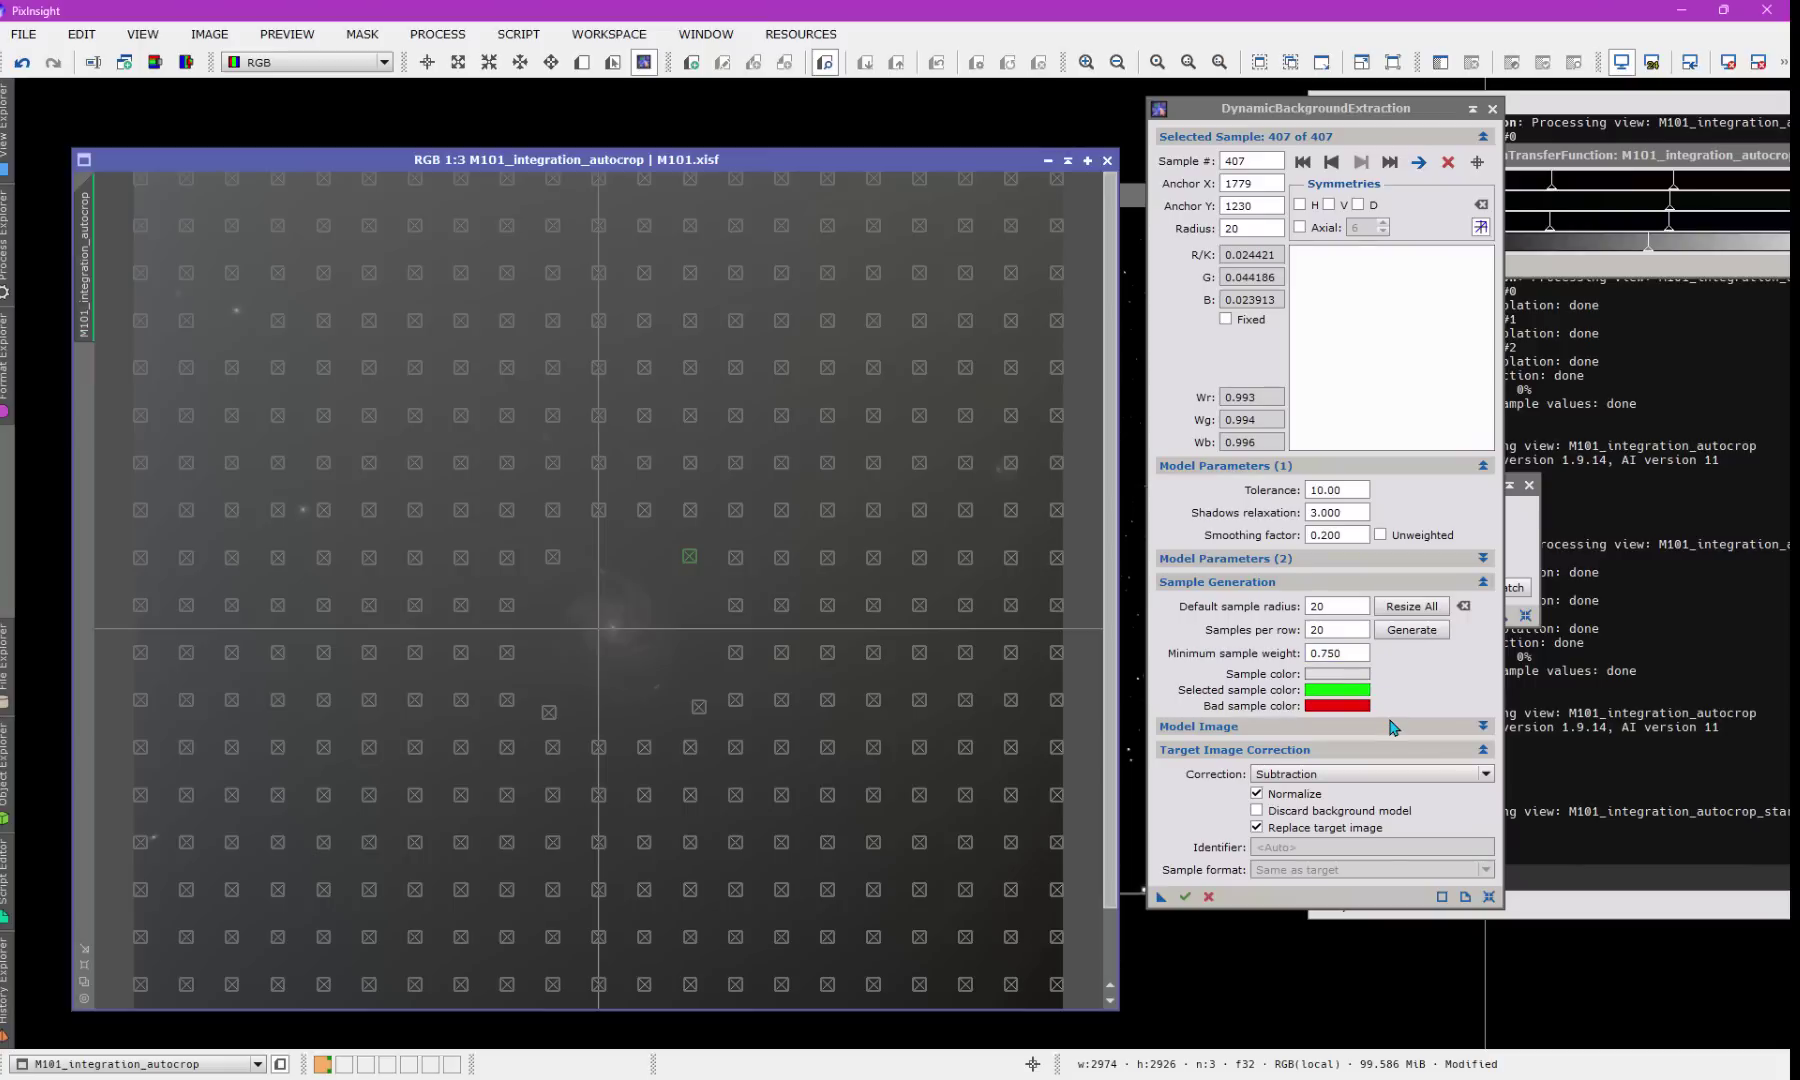
pyautogui.click(1010, 467)
pyautogui.press('Delete')
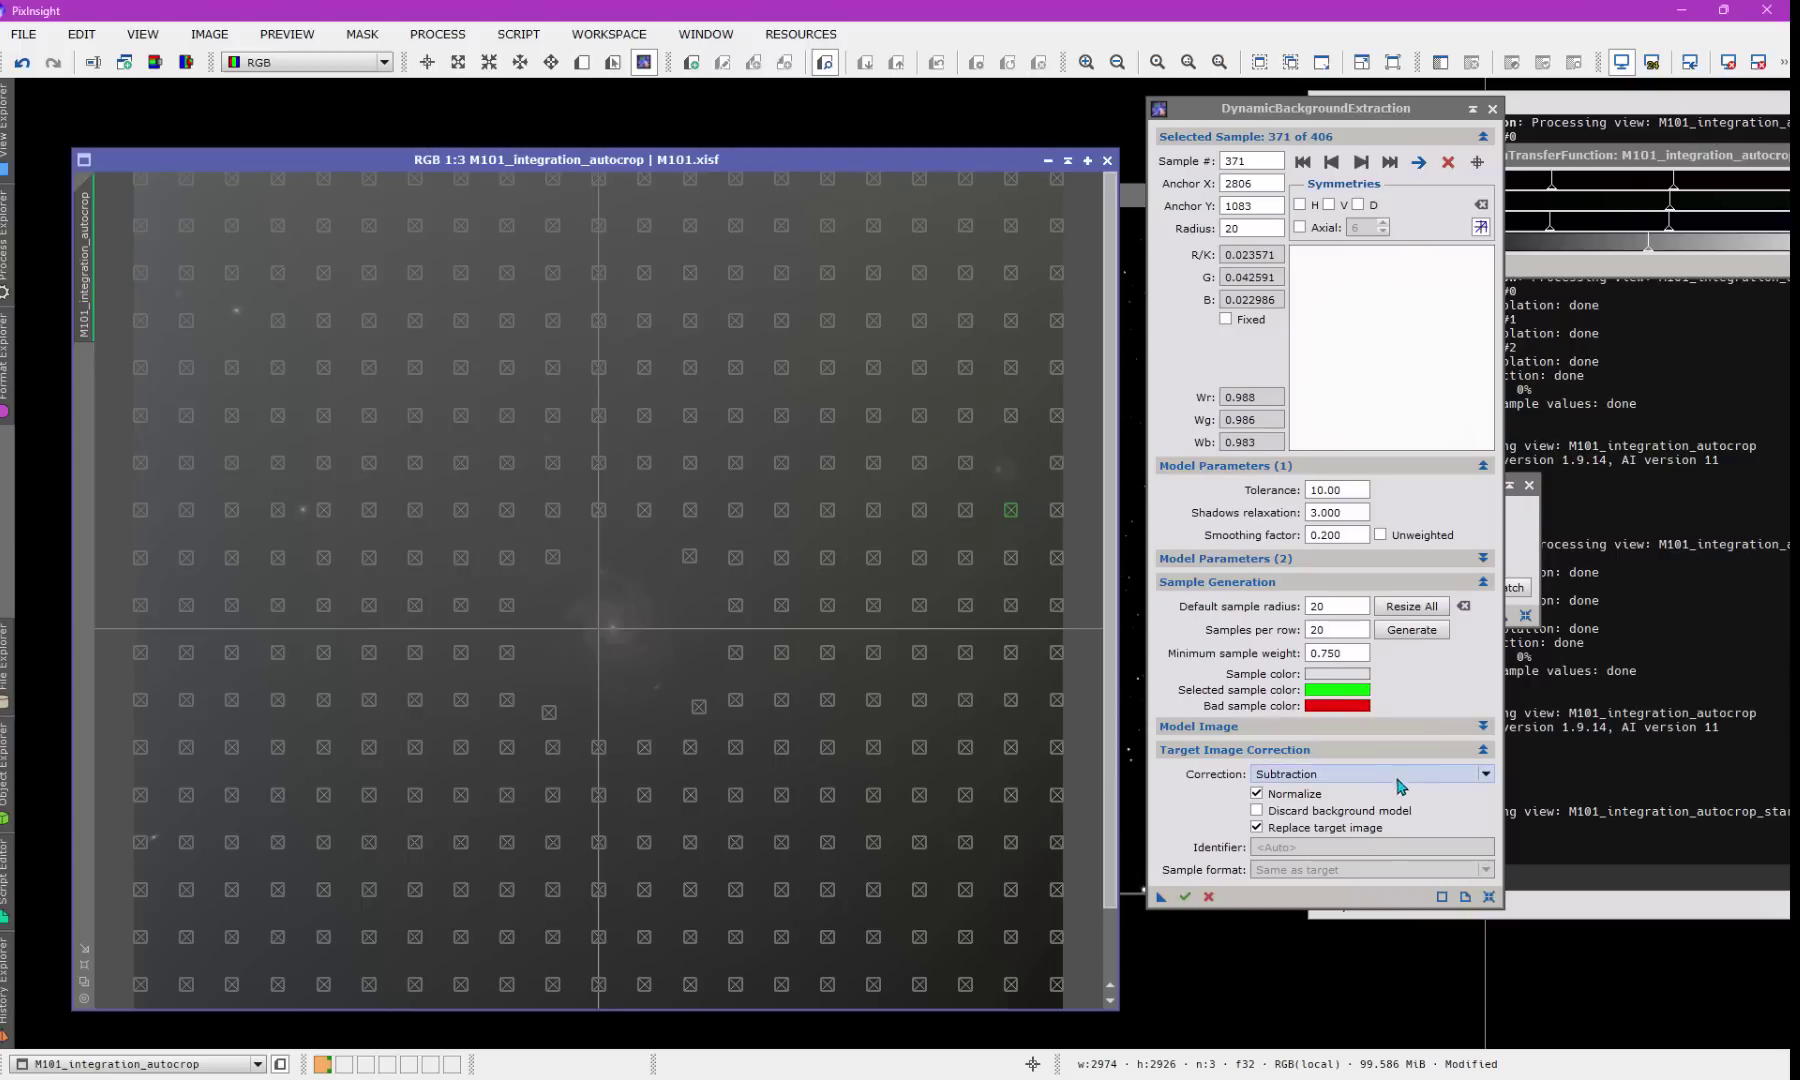
# Step: Run the background extraction, auto-stretch the generated background model to inspect it, and close the model
pyautogui.click(1184, 896)
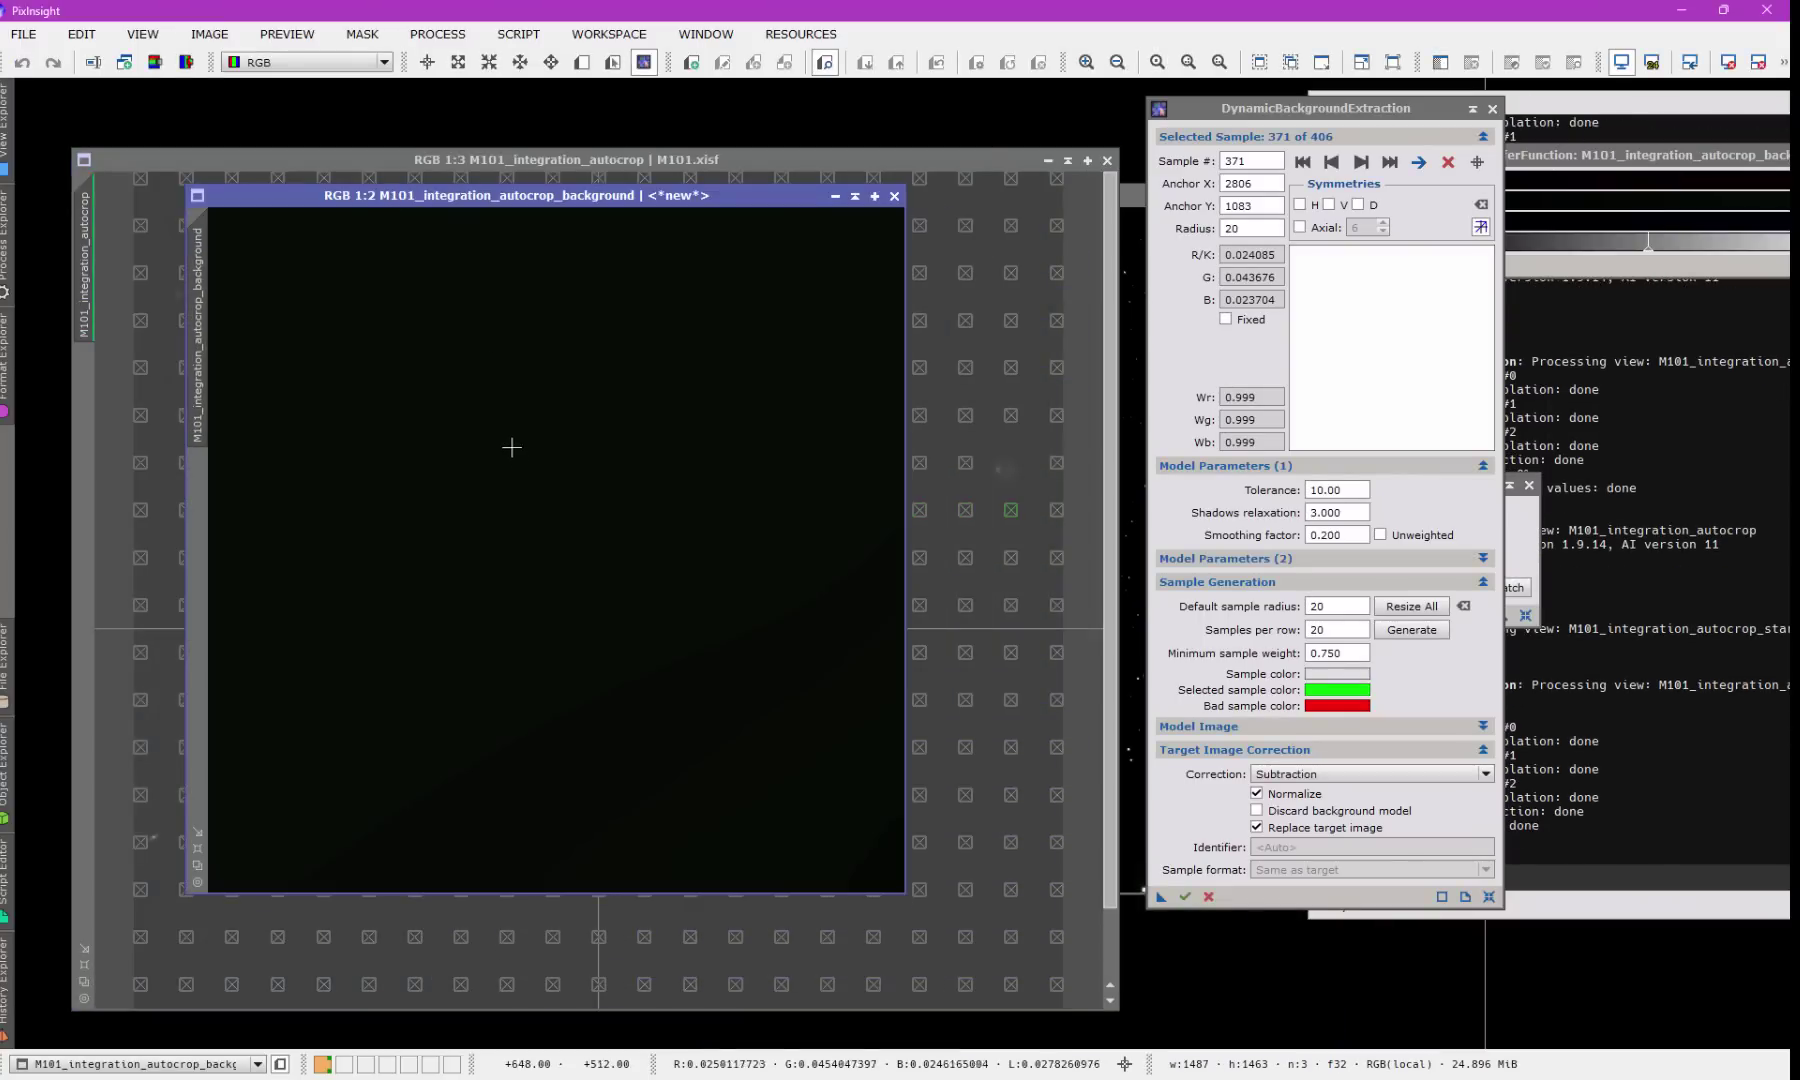
pyautogui.hotkey('ctrl', 'a')
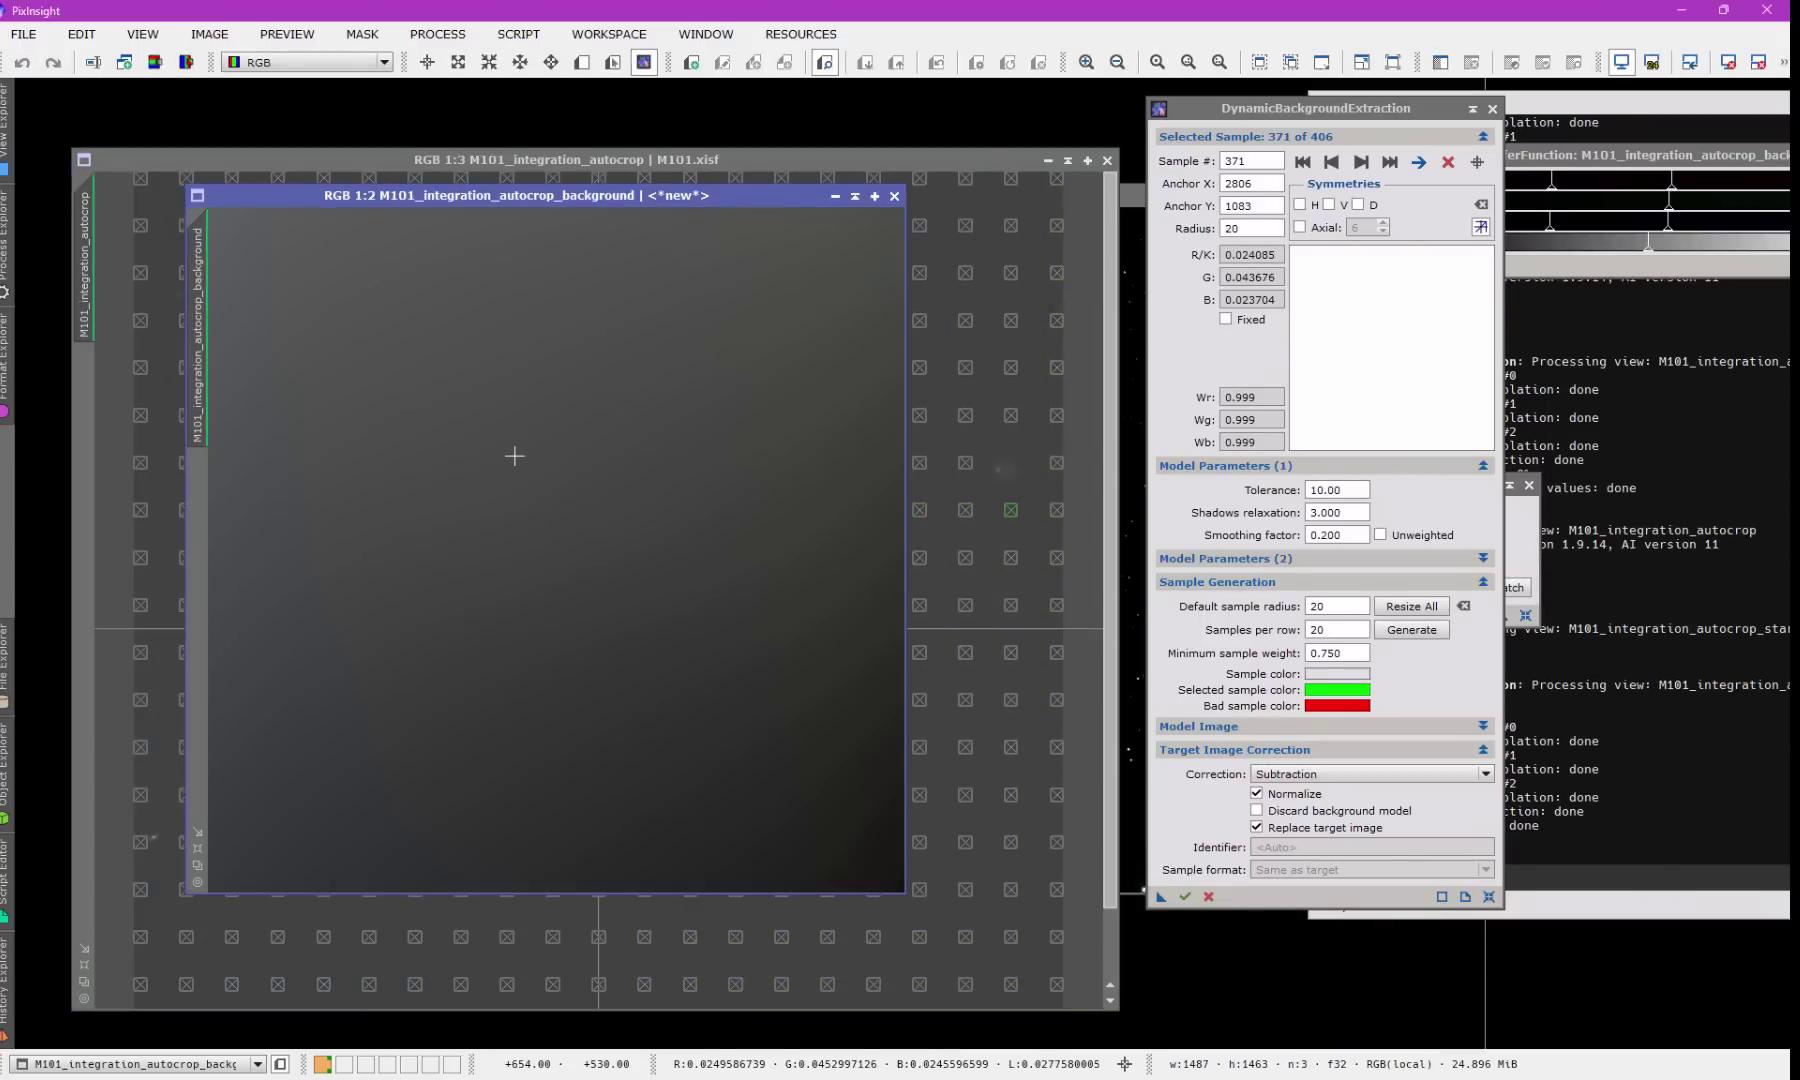
pyautogui.click(895, 197)
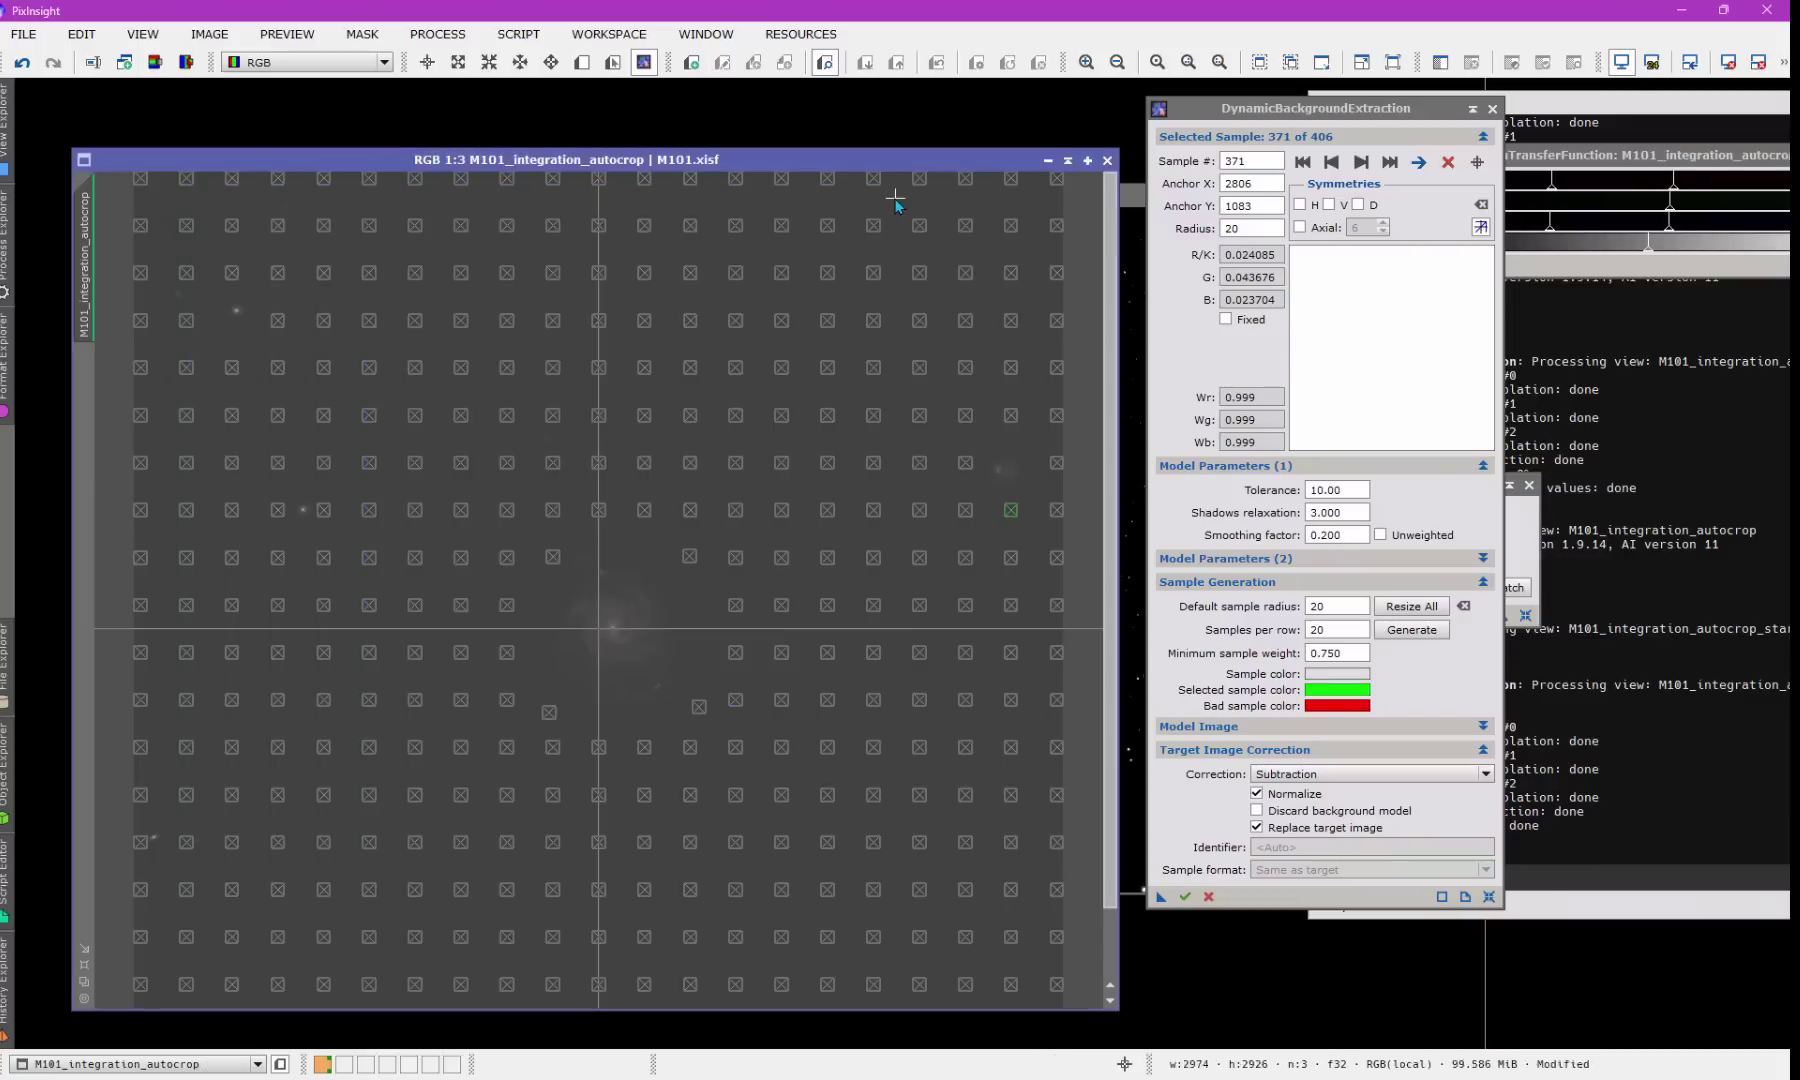
# Step: End the DynamicBackgroundExtraction session and auto-stretch the corrected starless image with ScreenTransferFunction
pyautogui.click(1494, 109)
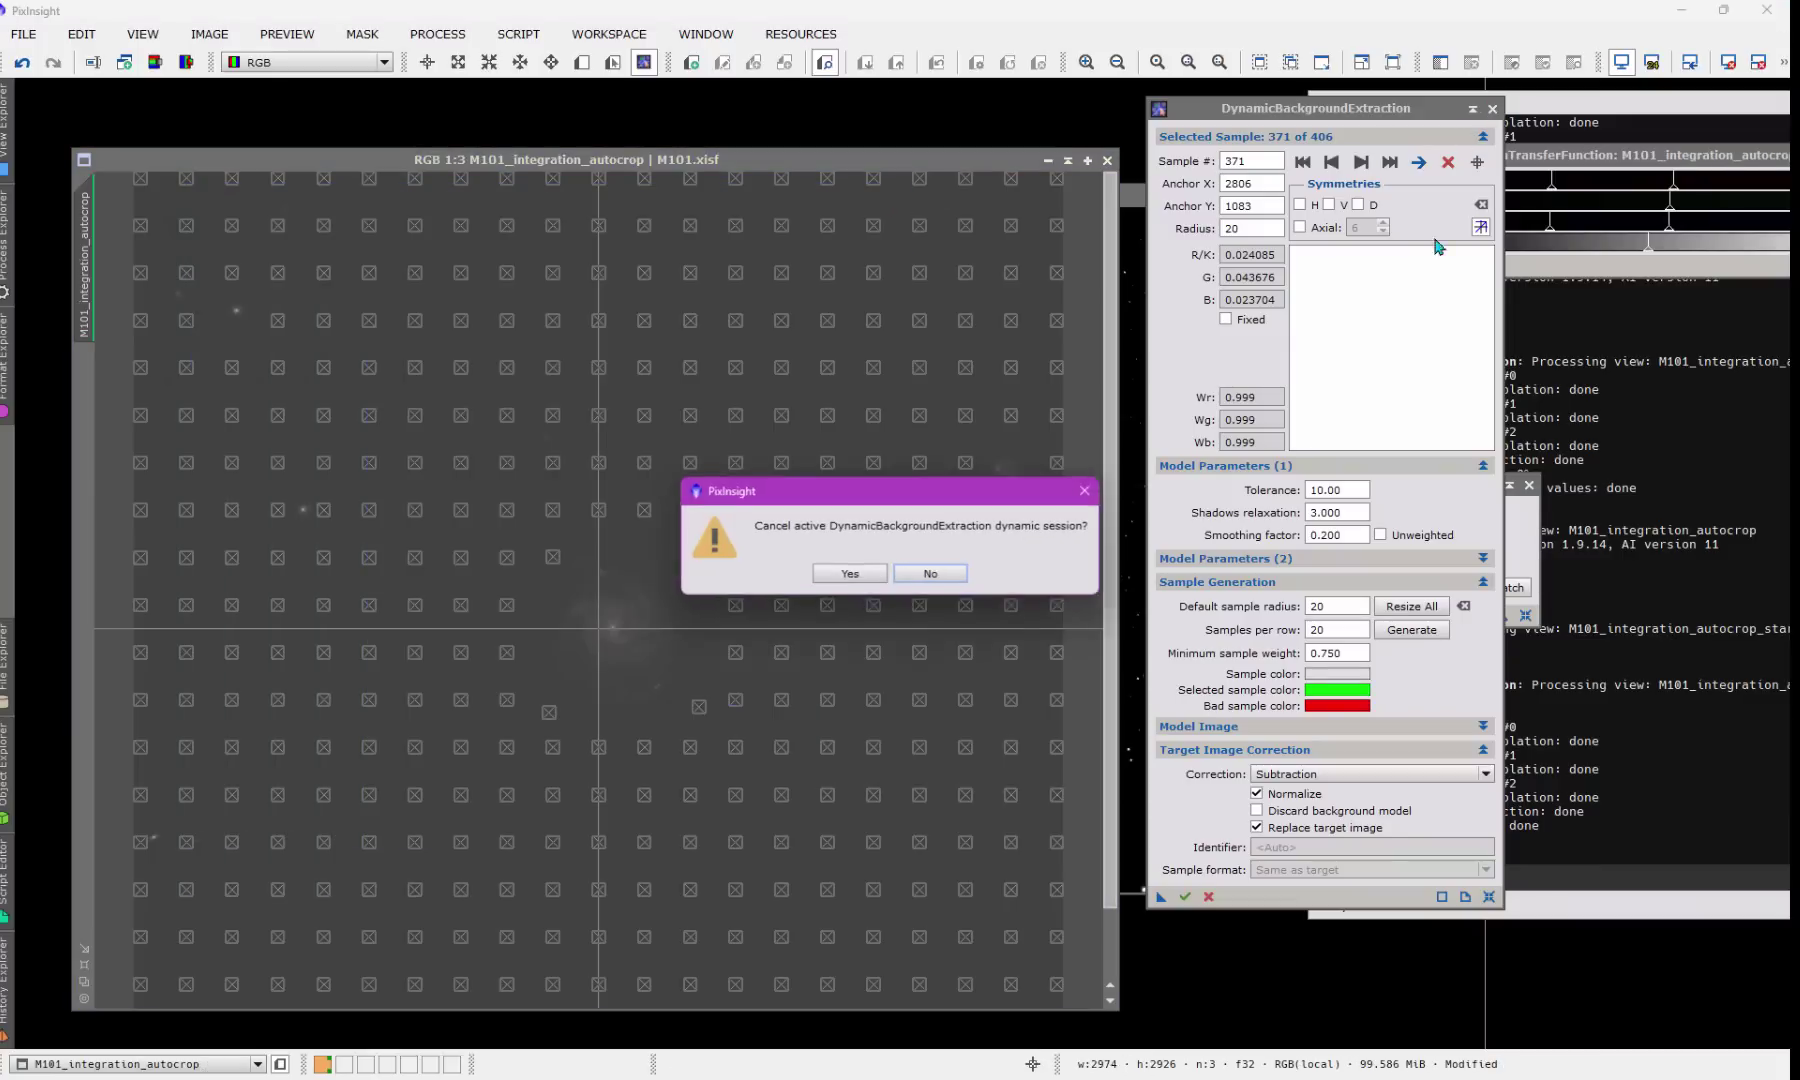
pyautogui.click(856, 574)
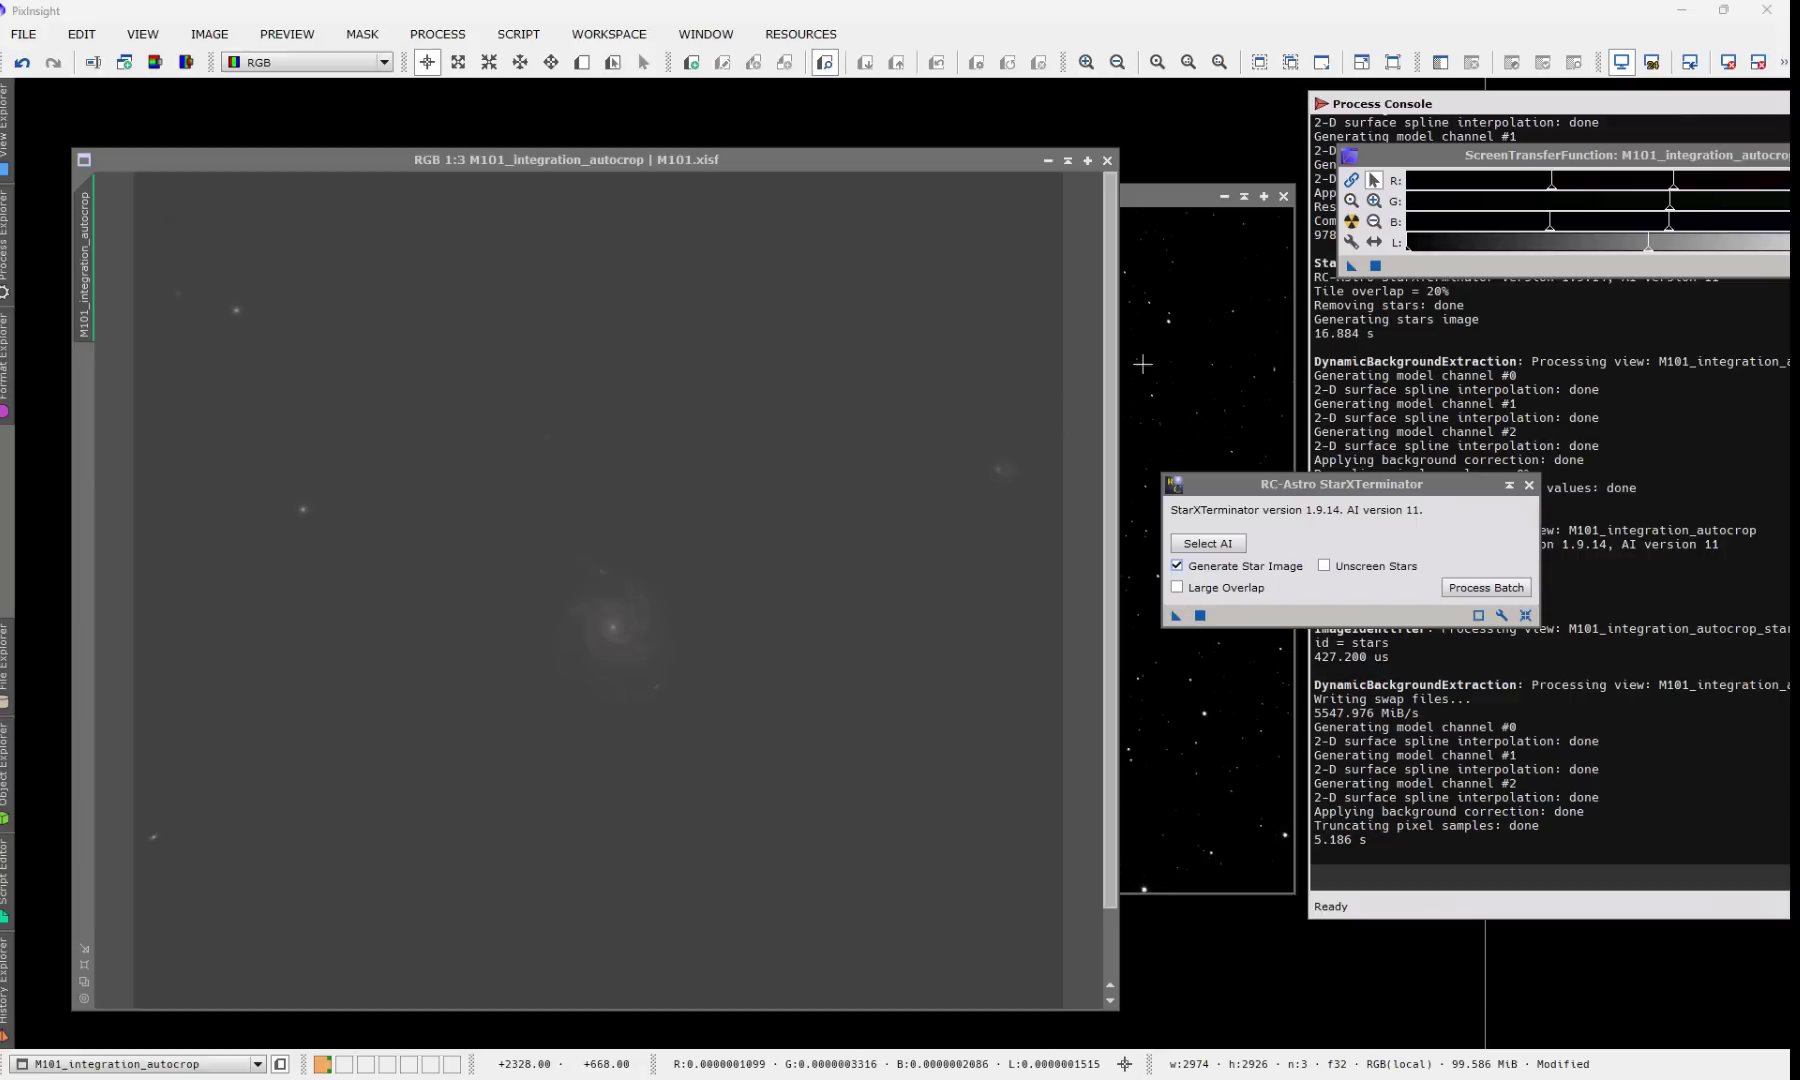
pyautogui.moveTo(1468, 157); pyautogui.dragTo(1352, 236)
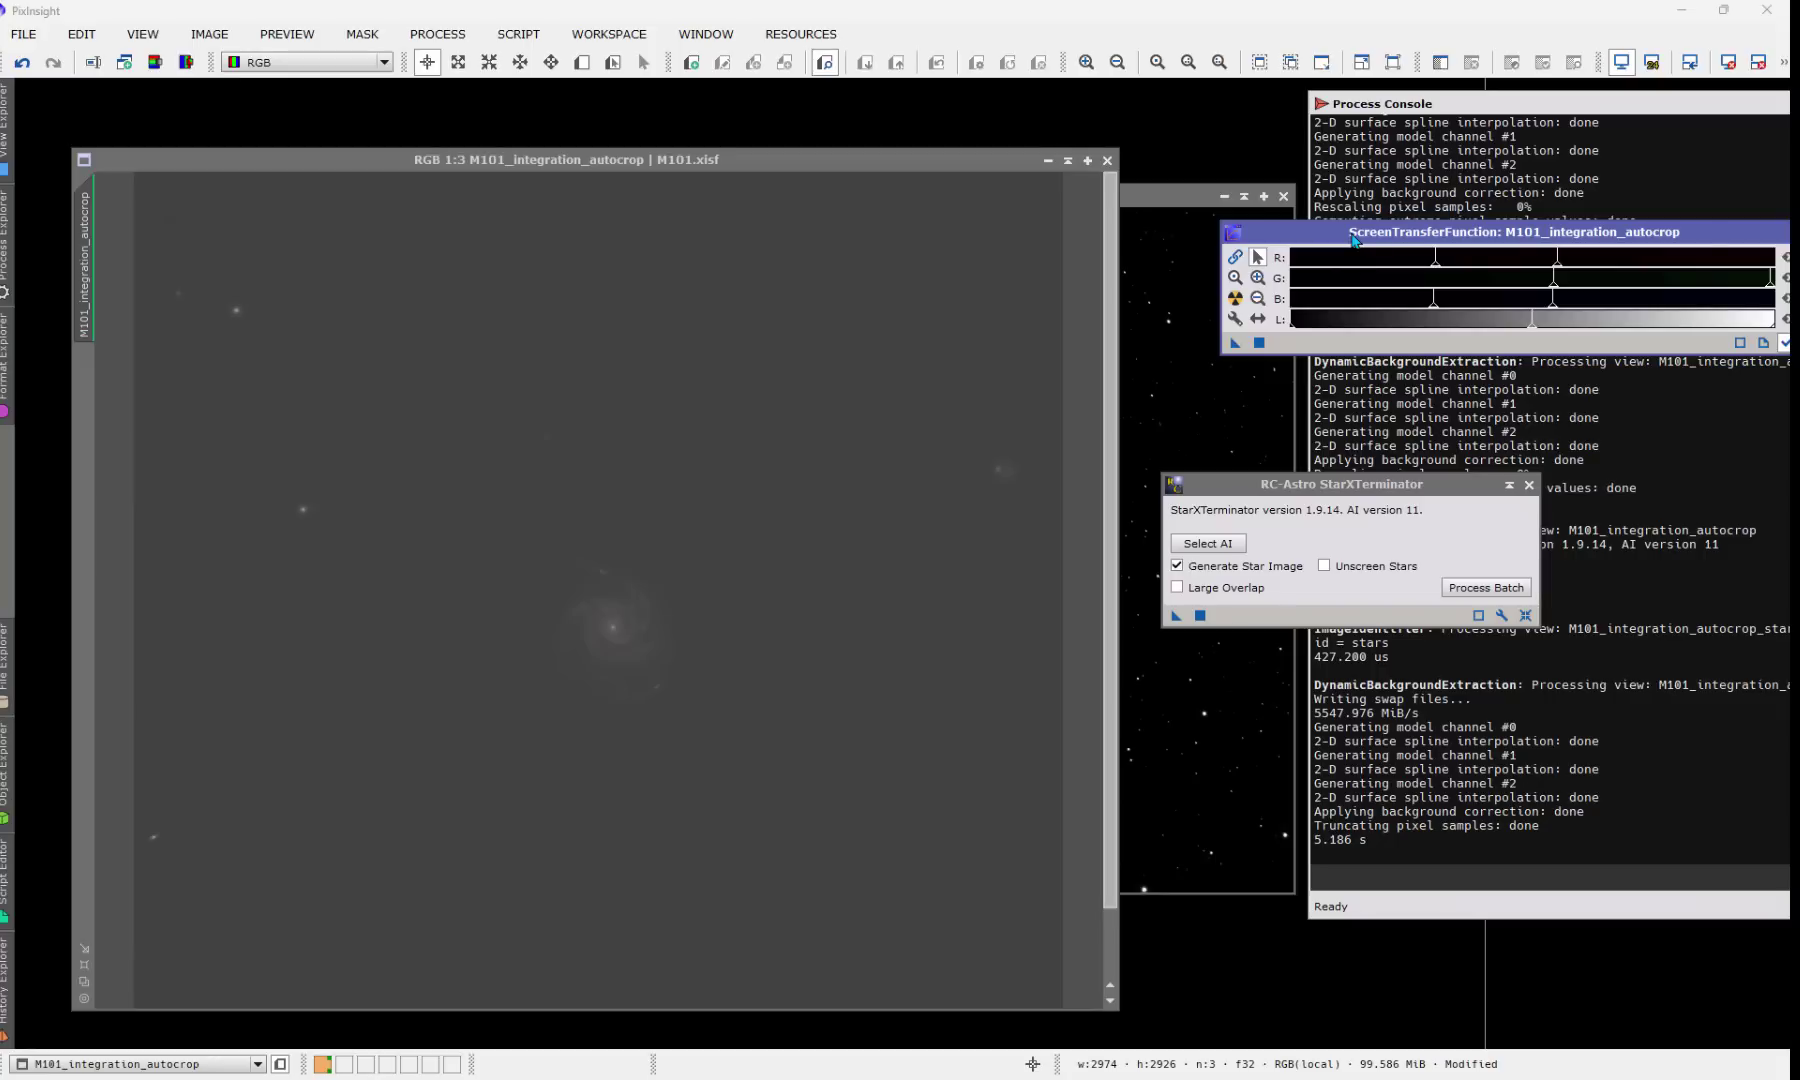
pyautogui.click(1238, 305)
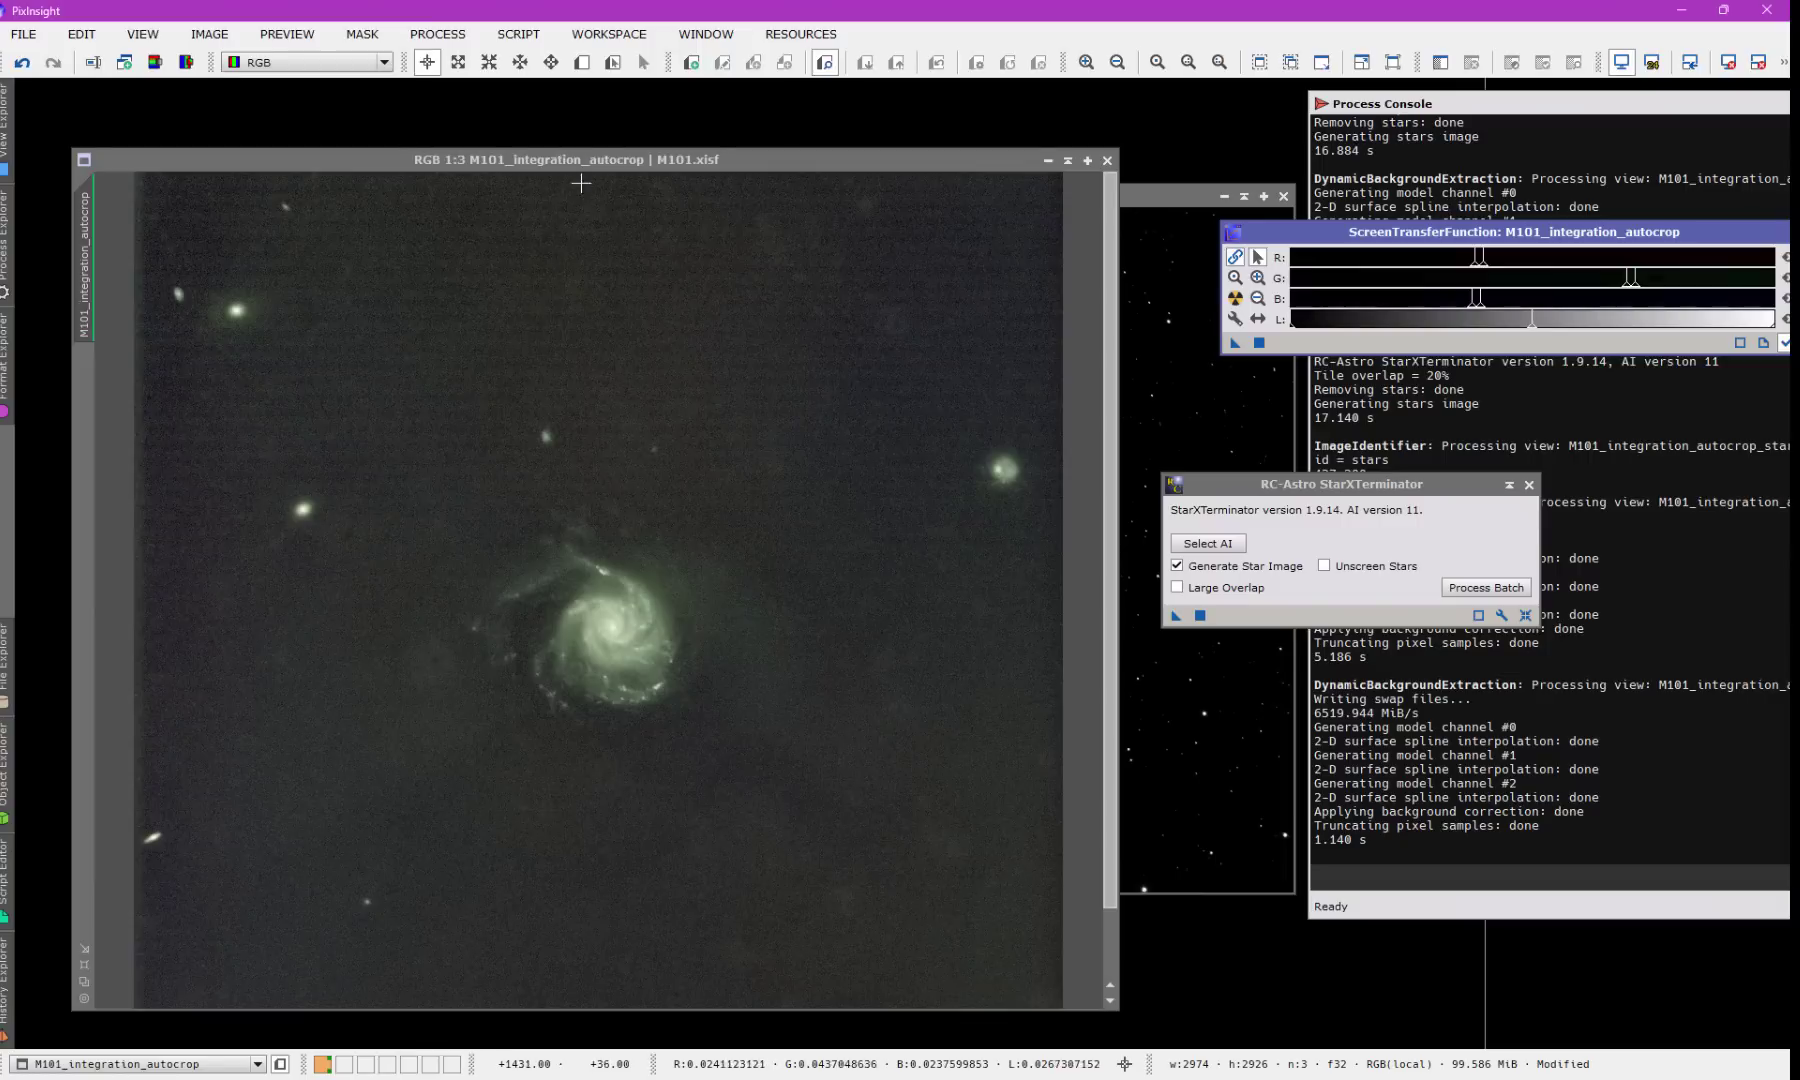
# Step: Rename the corrected starless image's identifier to m101
pyautogui.moveTo(581, 160); pyautogui.dragTo(558, 144)
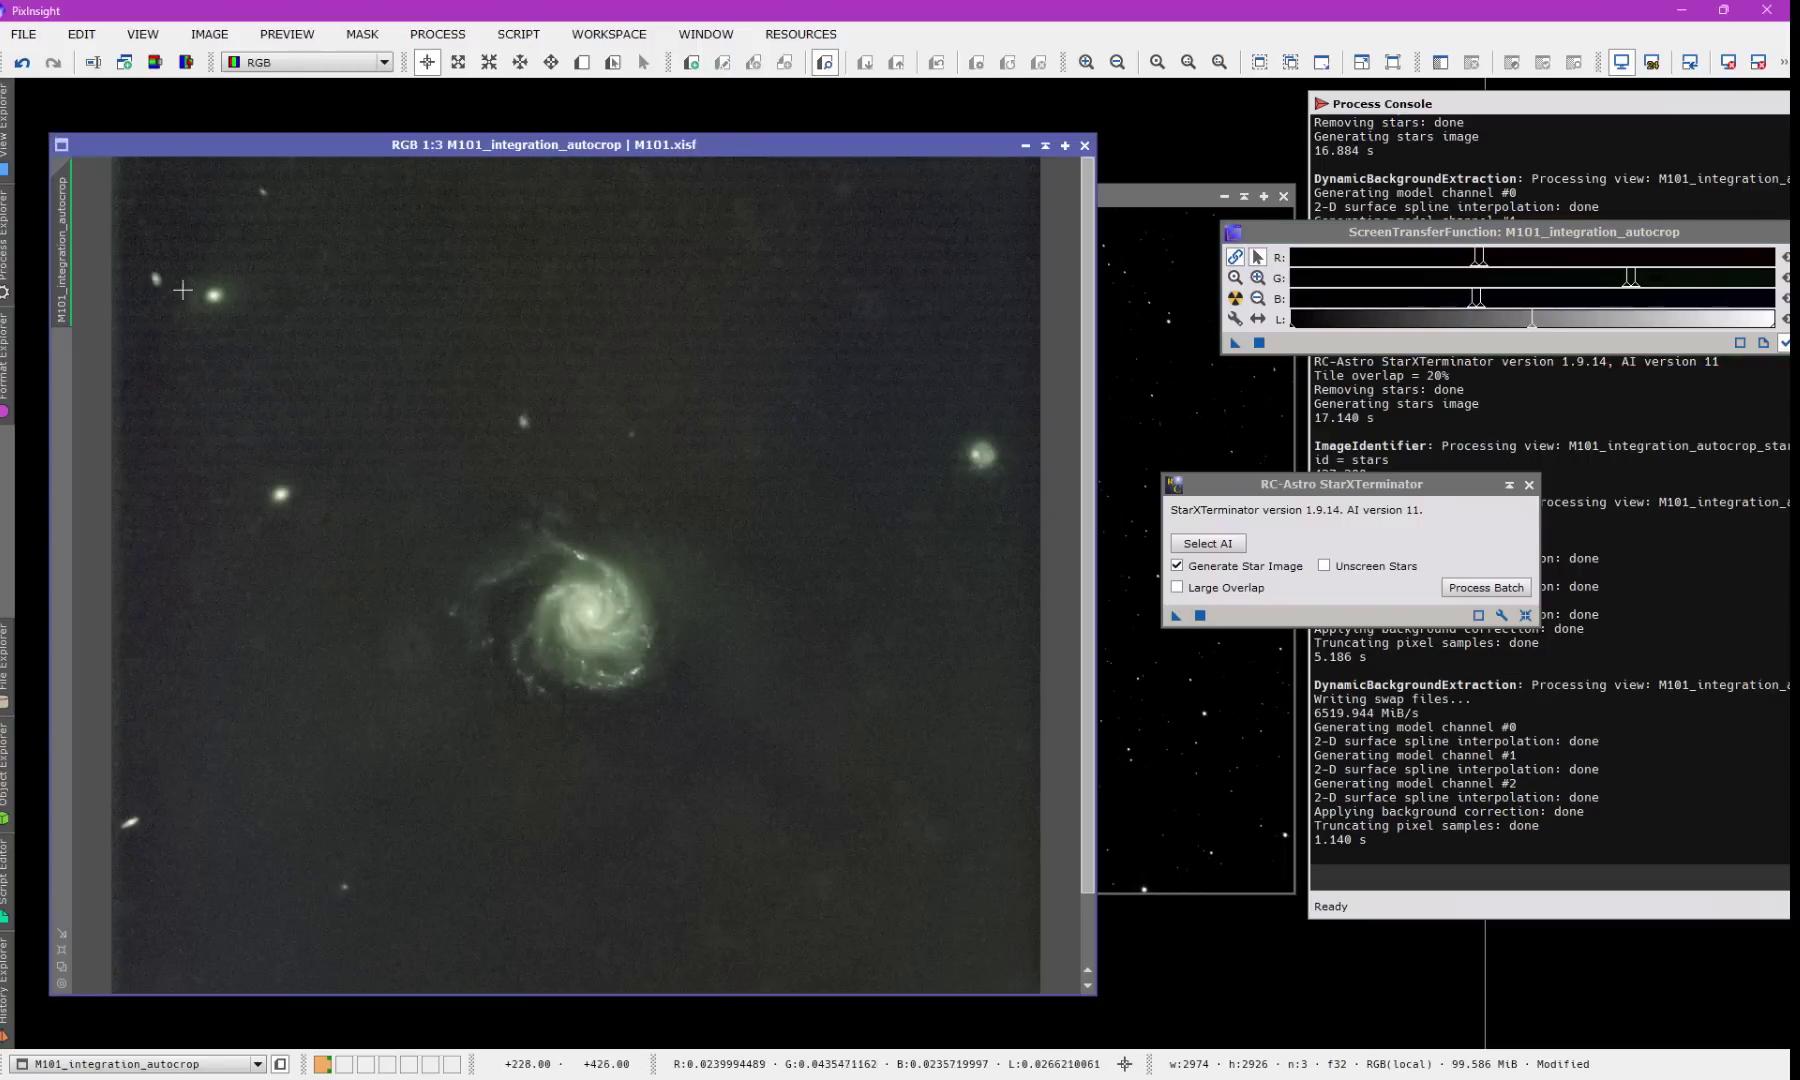
pyautogui.doubleClick(64, 260)
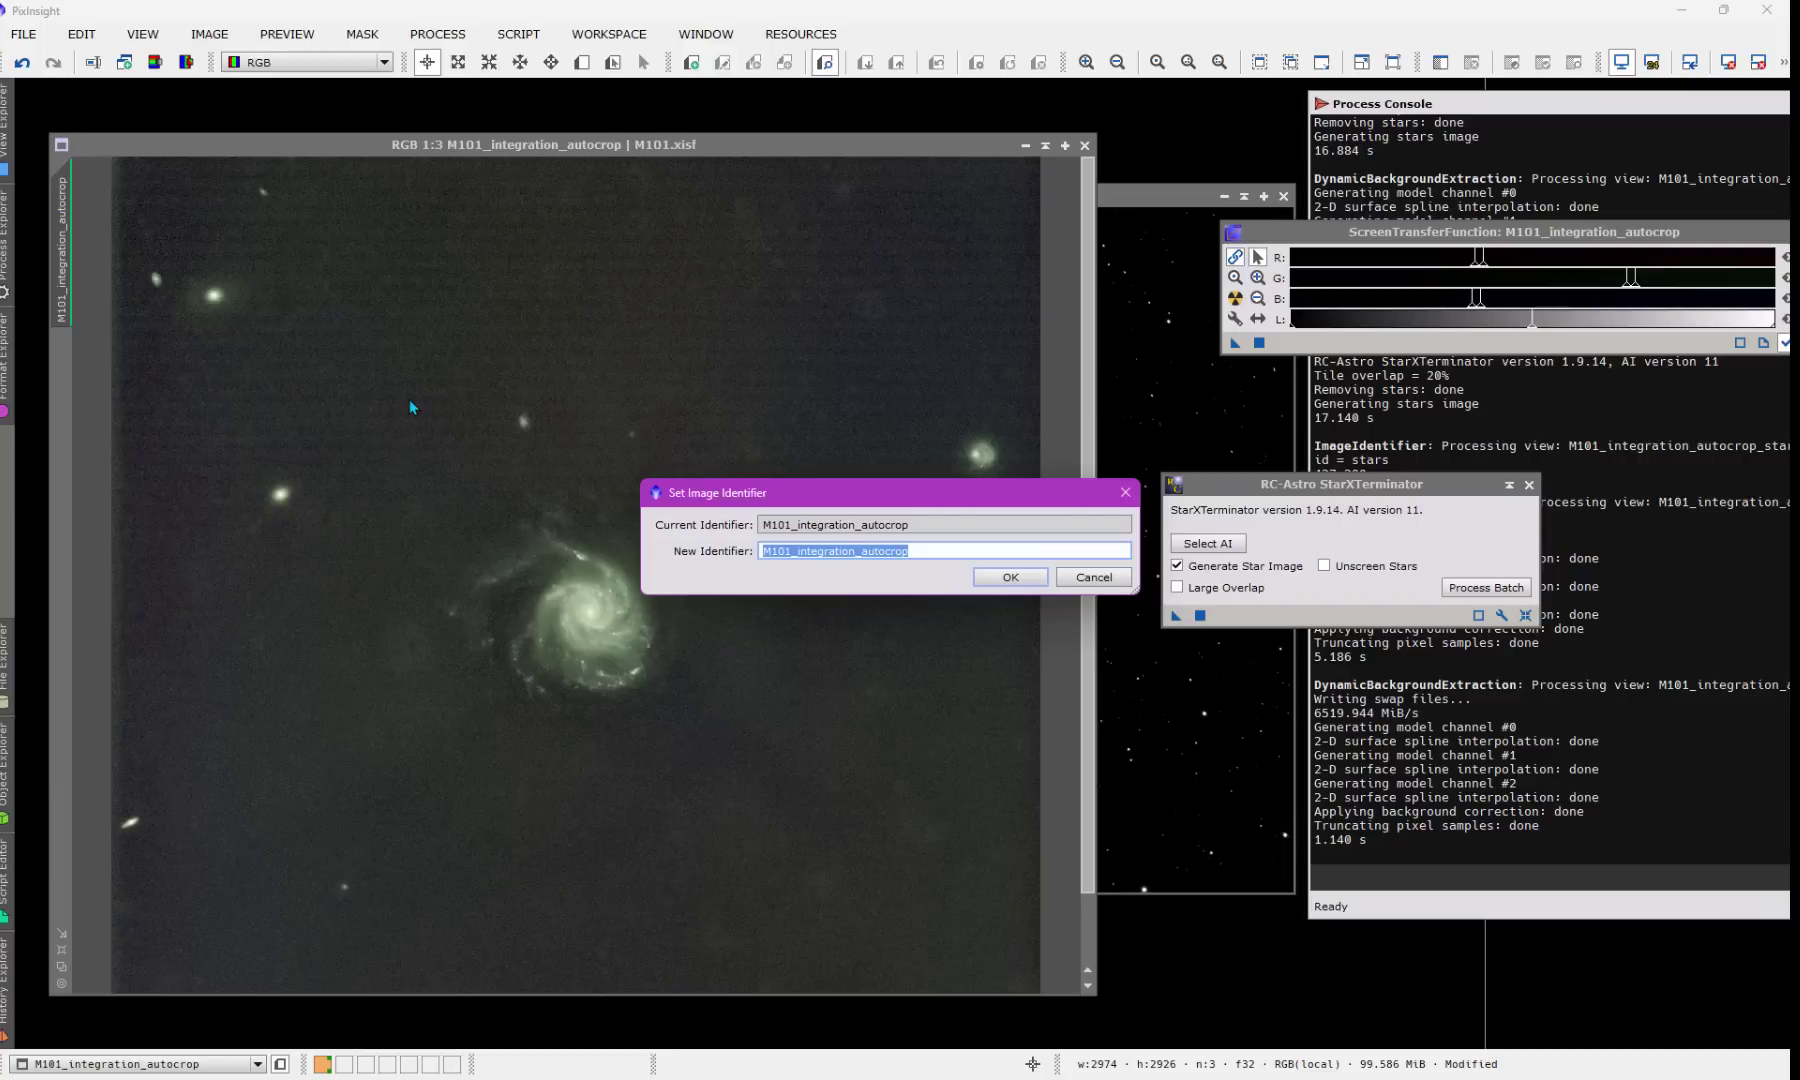
pyautogui.write('m101')
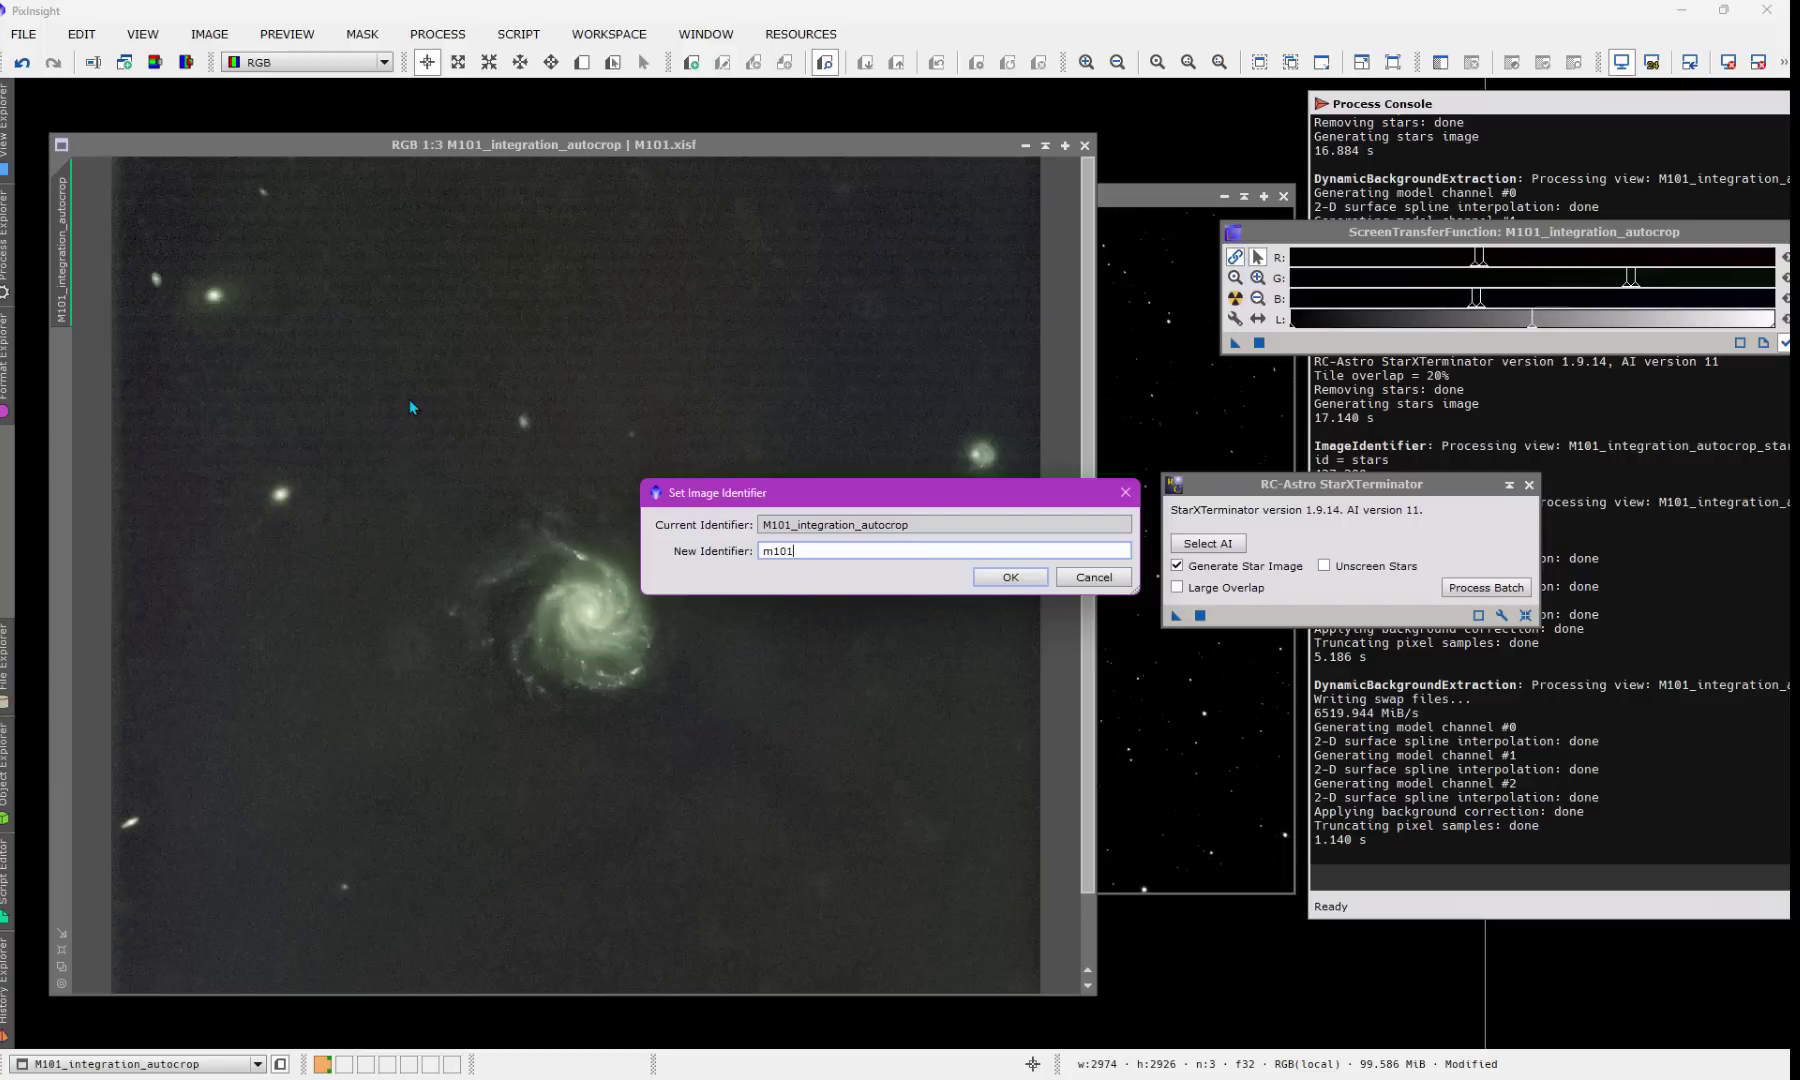
pyautogui.click(1010, 577)
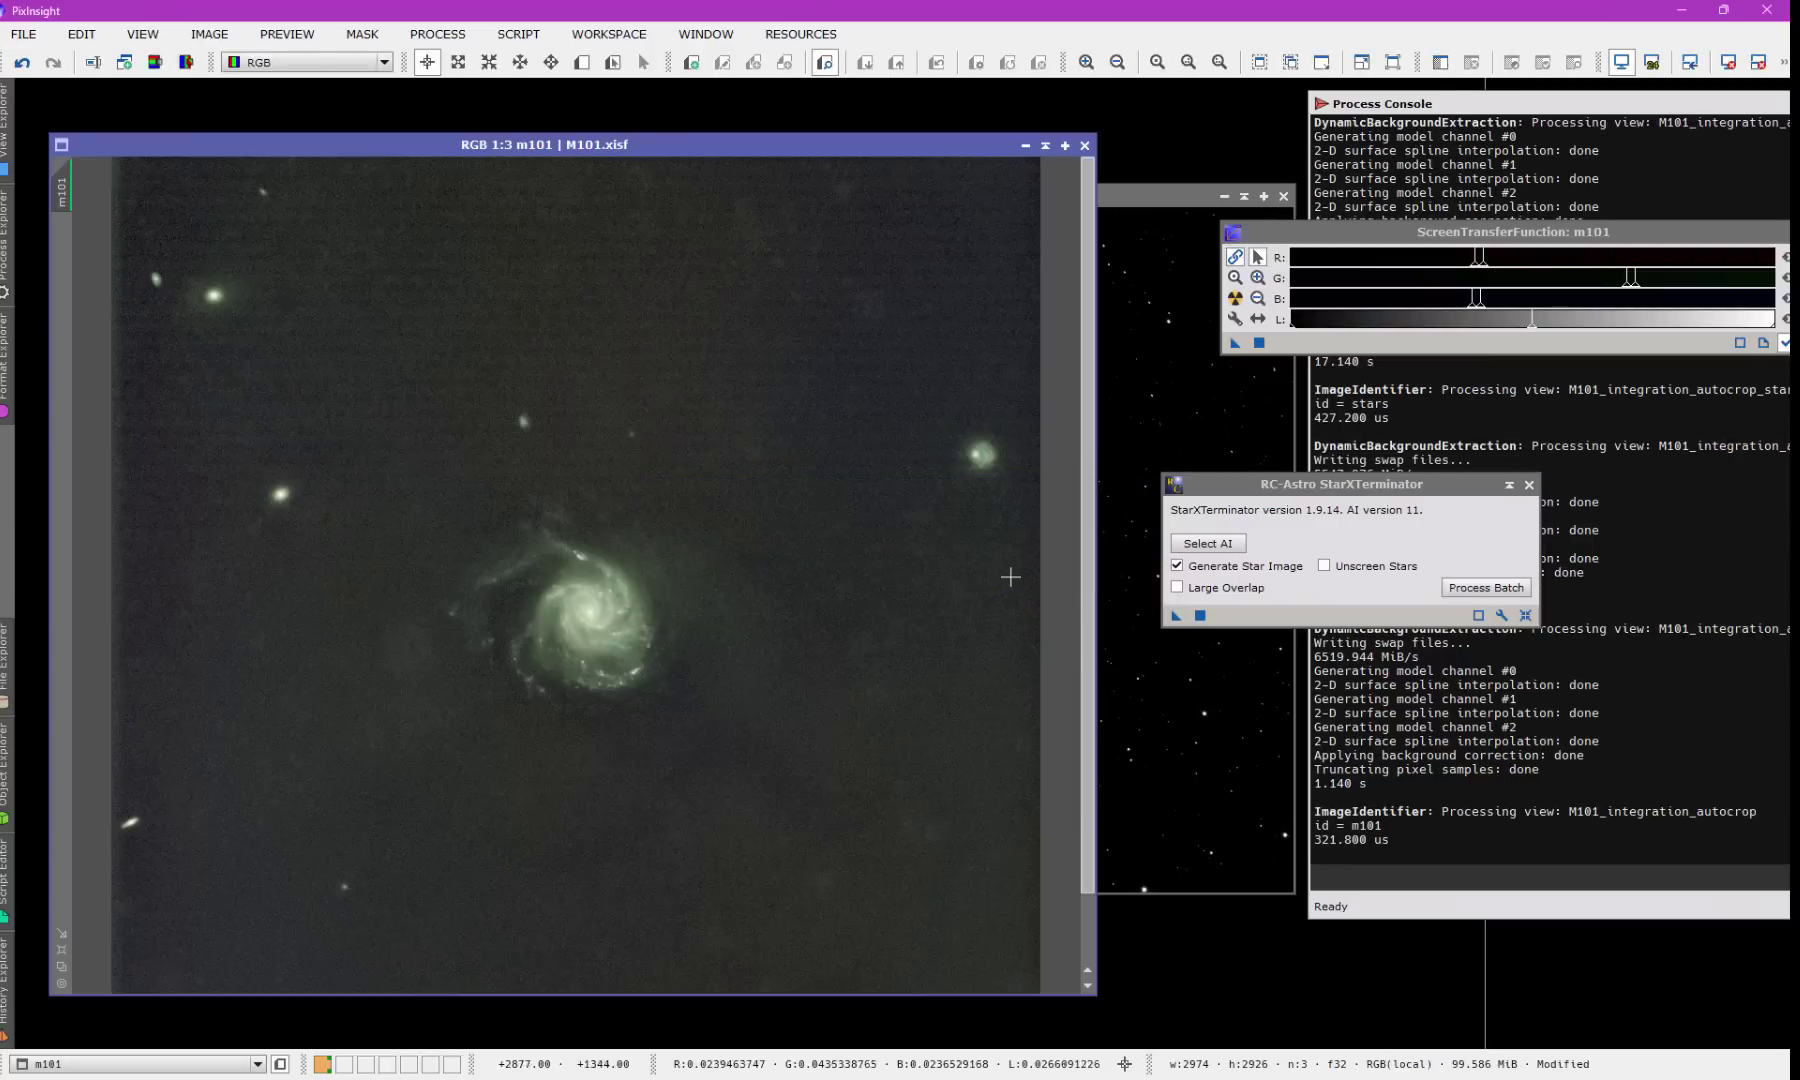
# Step: Recombine the stars with the starless image by applying the PixelMath expression m101 + stars to m101, replacing the target image
pyautogui.click(437, 34)
pyautogui.moveTo(620, 62)
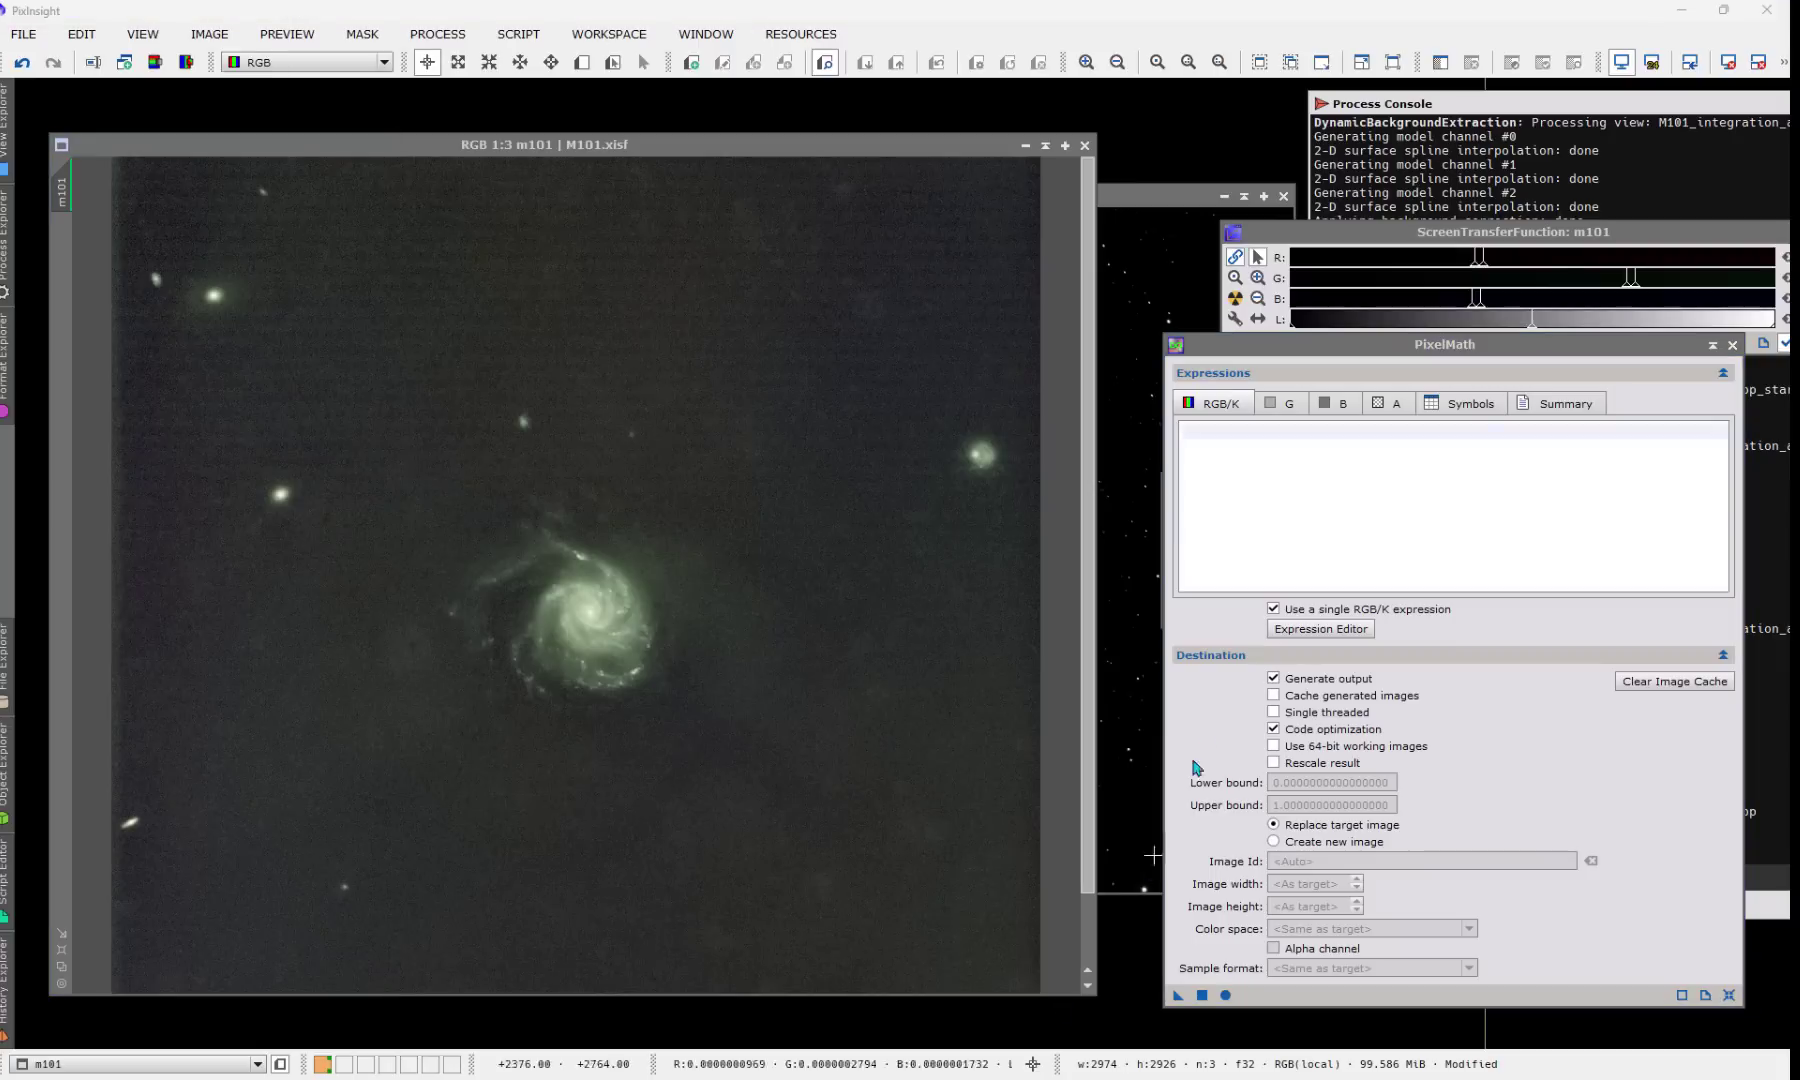
pyautogui.click(1062, 997)
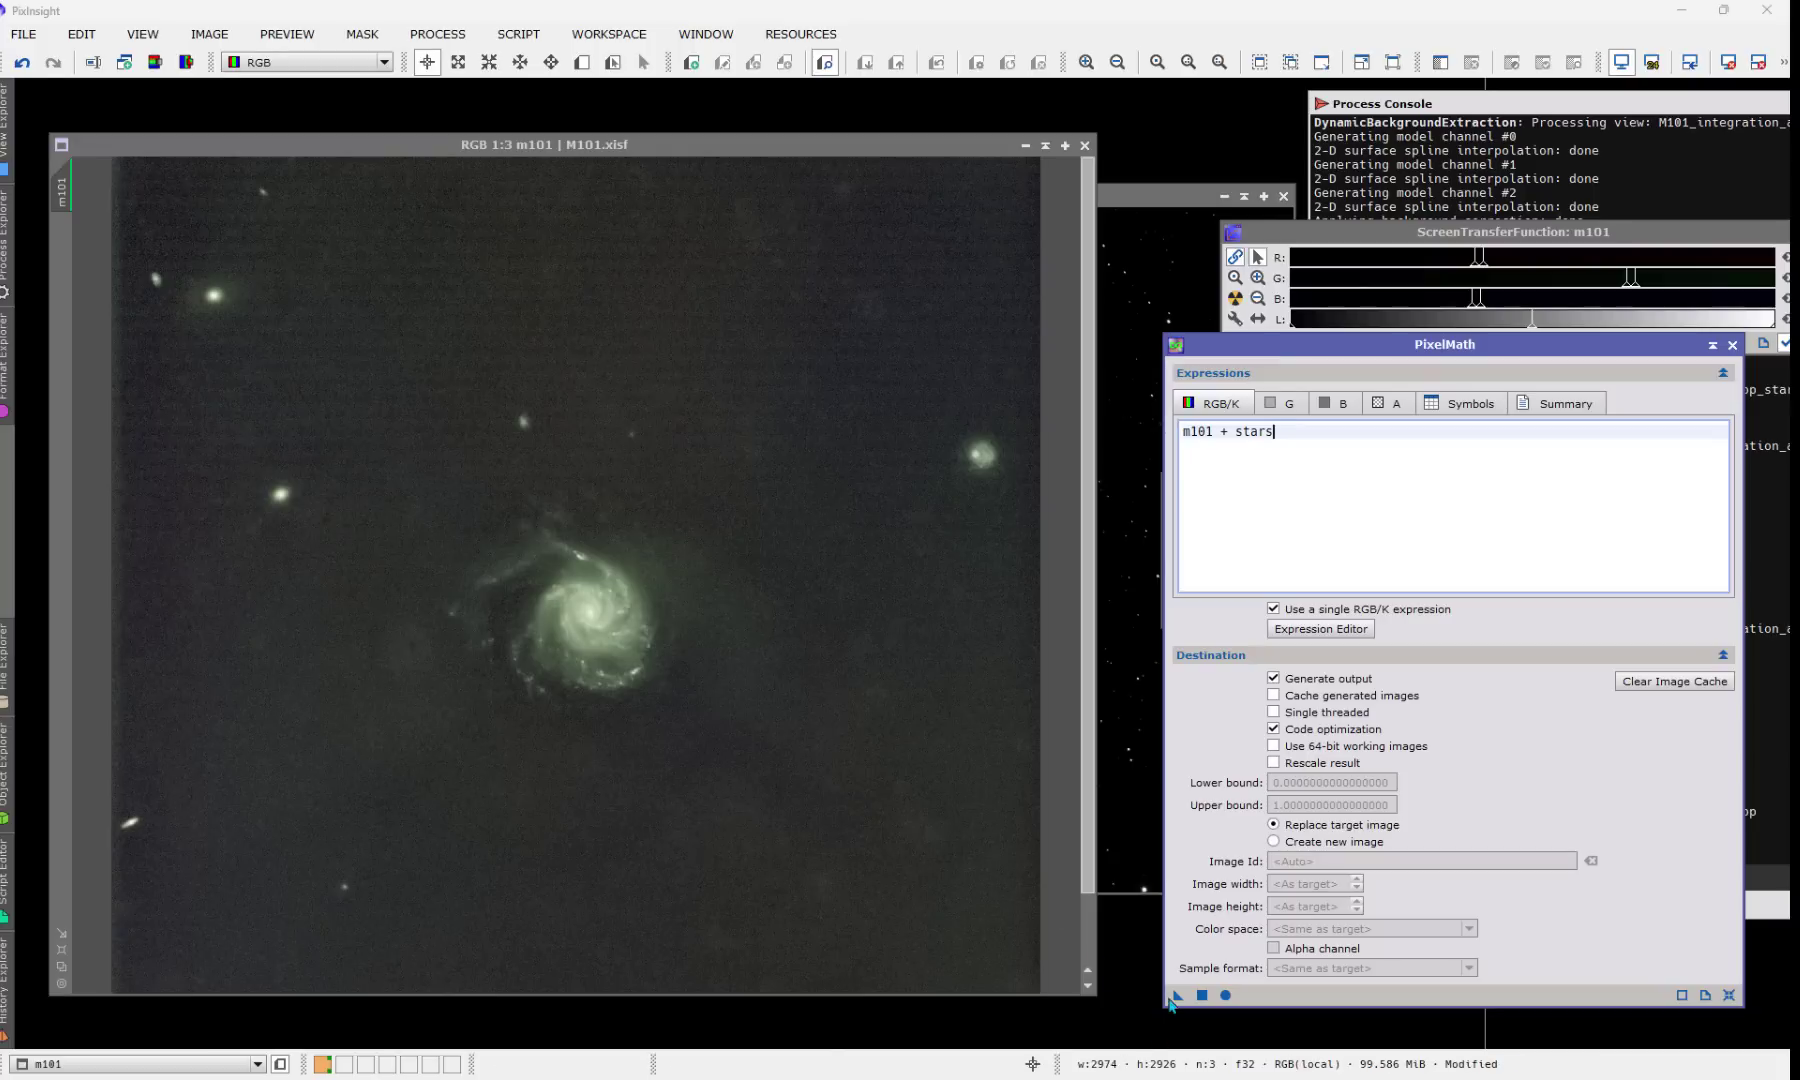
pyautogui.moveTo(1174, 997); pyautogui.dragTo(907, 857)
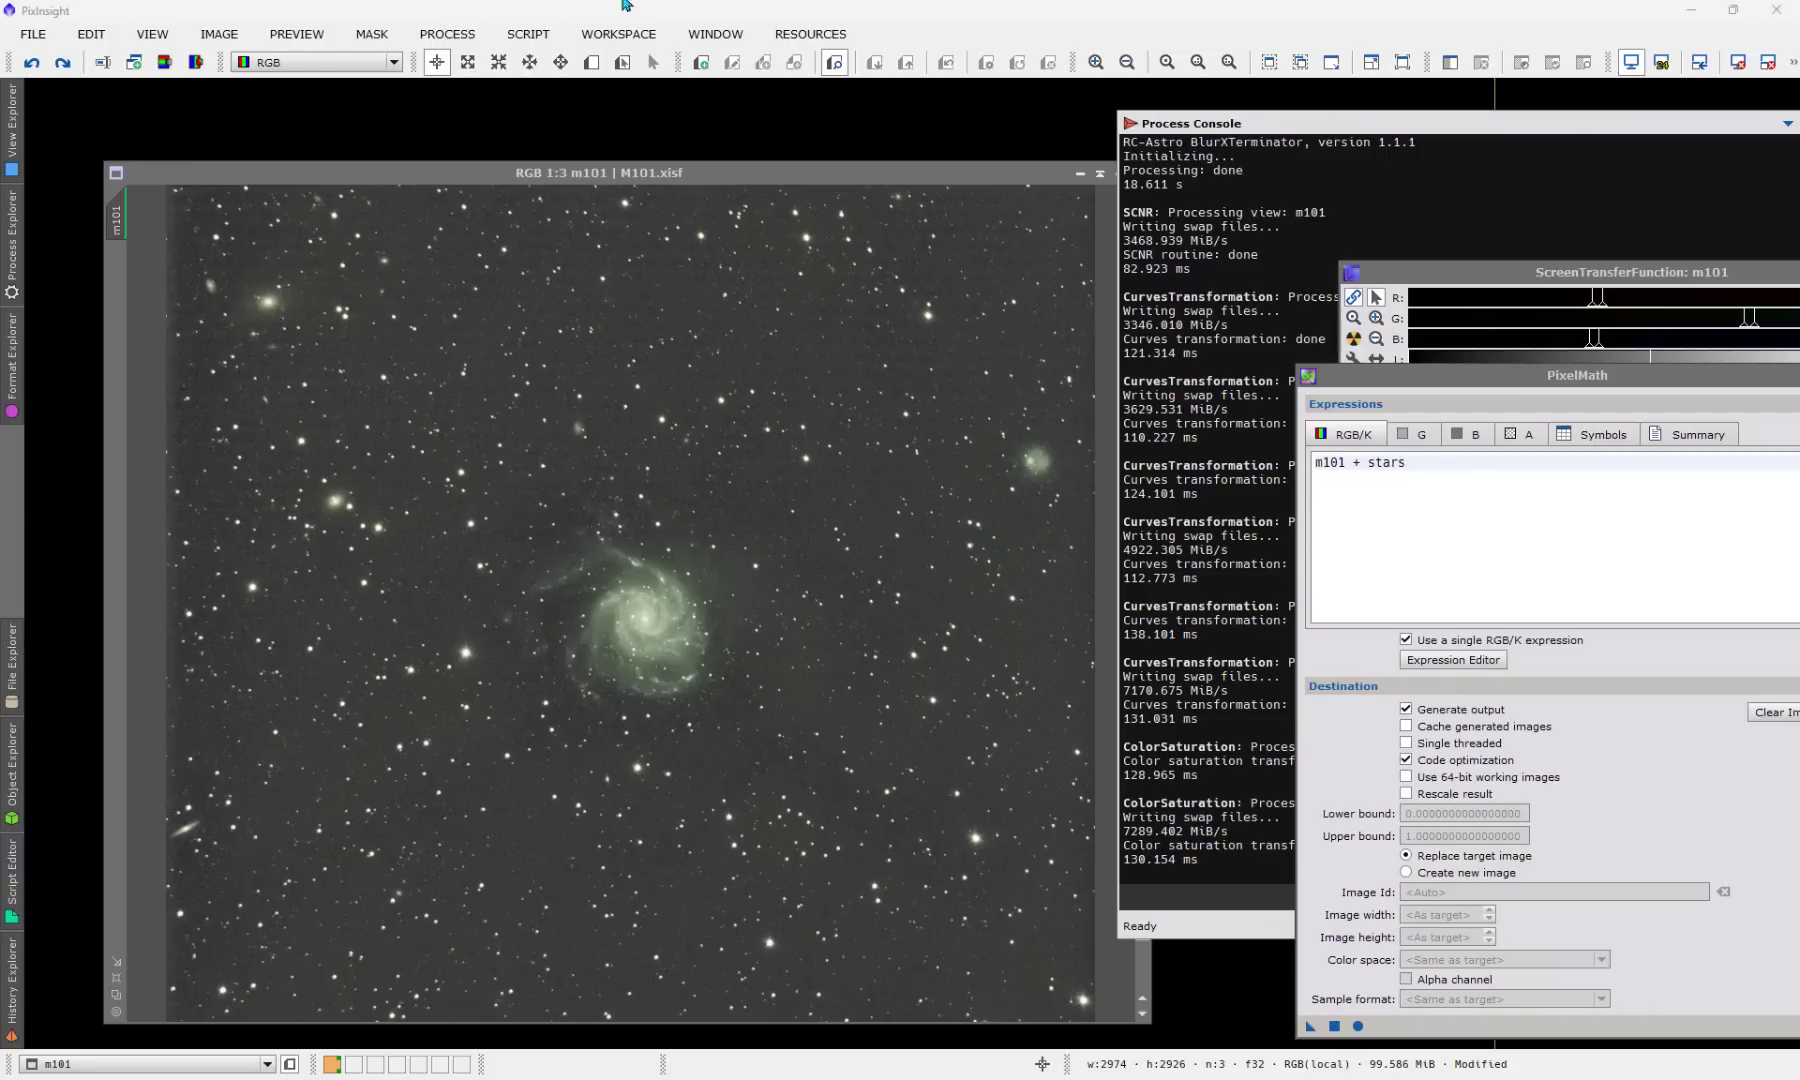
# Step: Apply SpectrophotometricColorCalibration to the m101 image with Average Spiral Galaxy as white reference and background neutralization enabled
pyautogui.click(455, 36)
pyautogui.moveTo(480, 62)
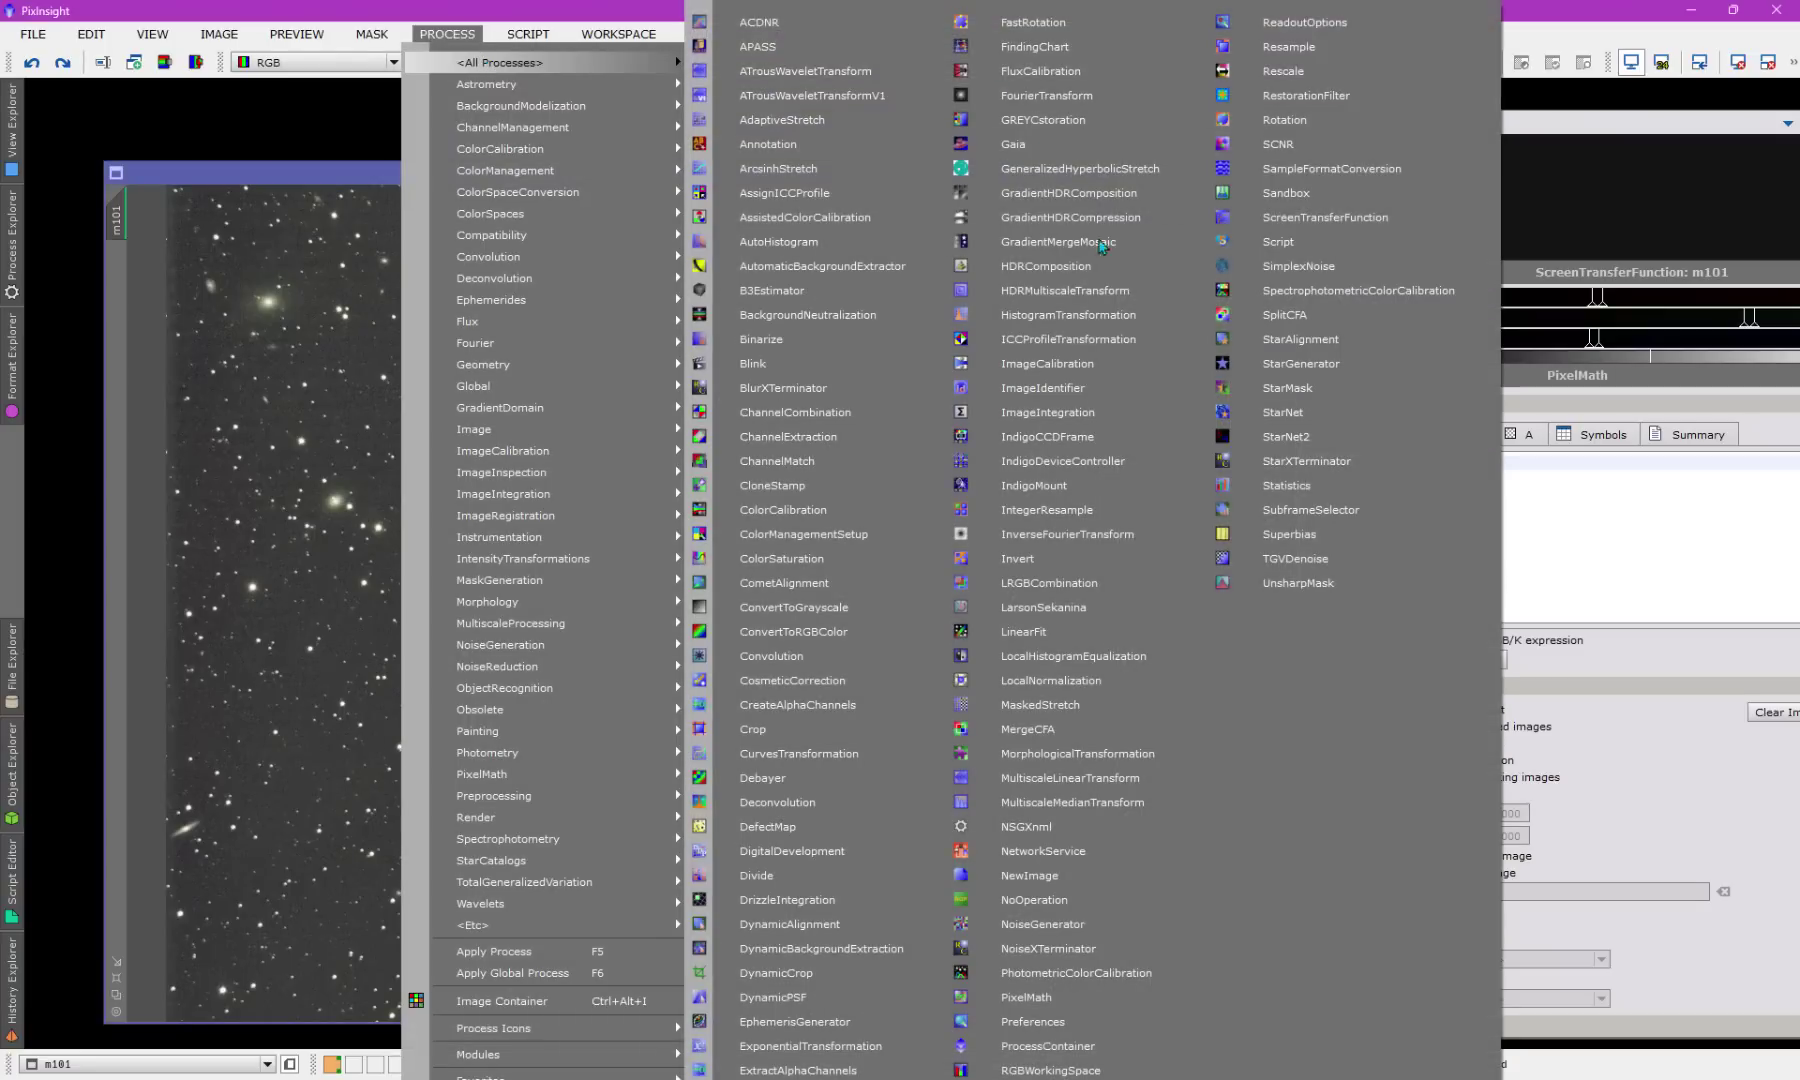
pyautogui.click(1290, 289)
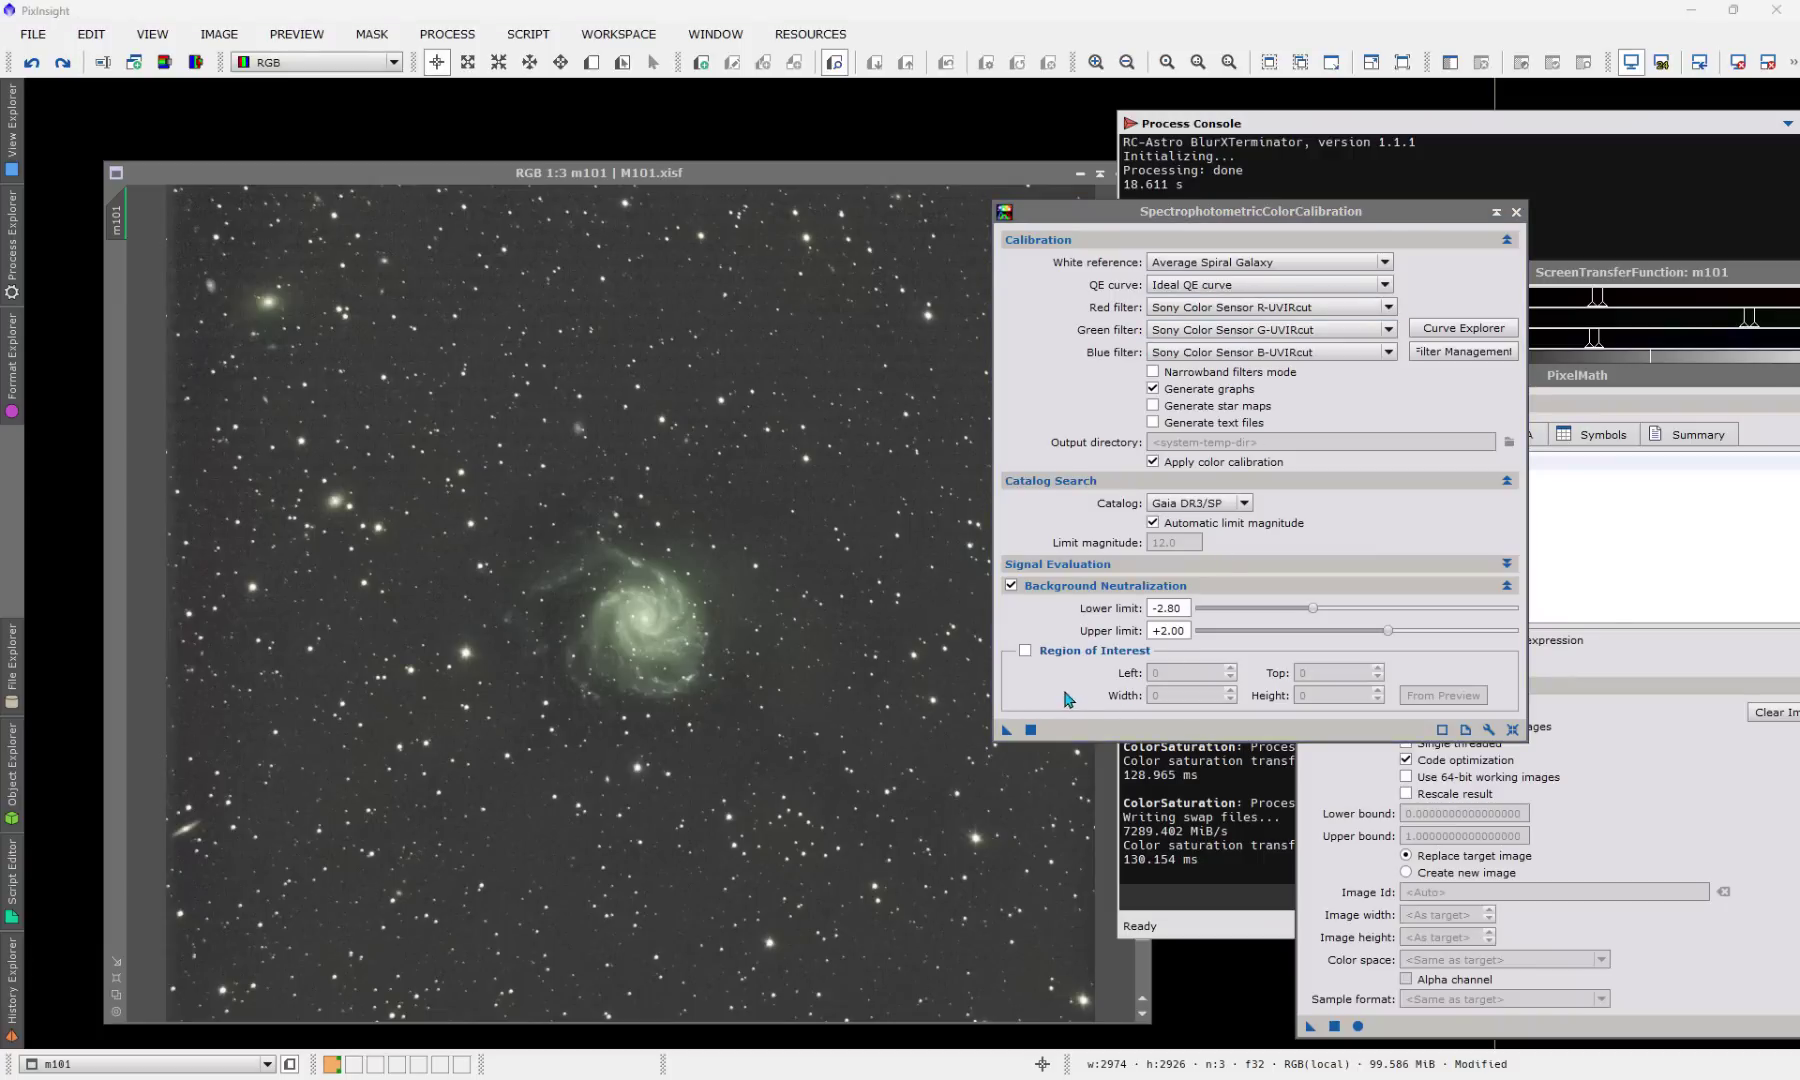
pyautogui.moveTo(1003, 731); pyautogui.dragTo(928, 740)
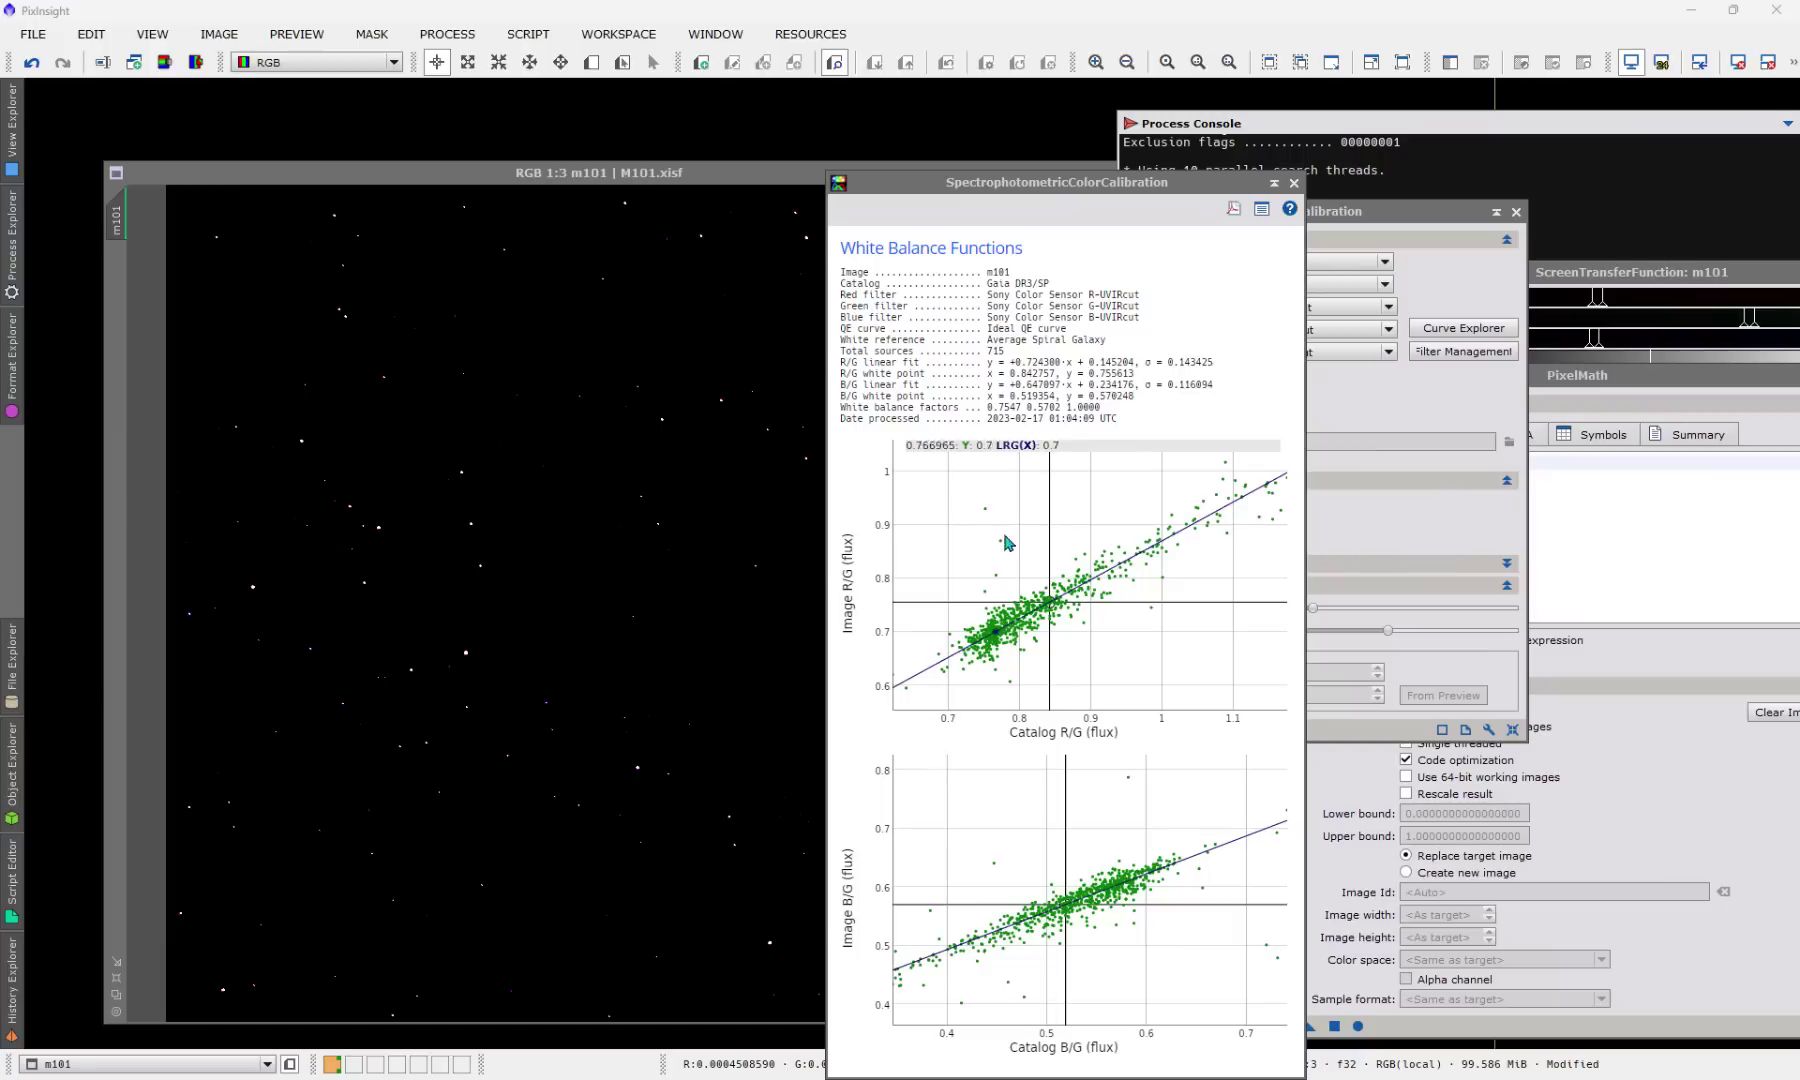
# Step: Auto-stretch the color-calibrated m101 image, raise the screen stretch's shadows point to darken the background, and close the white balance graphs
pyautogui.click(683, 281)
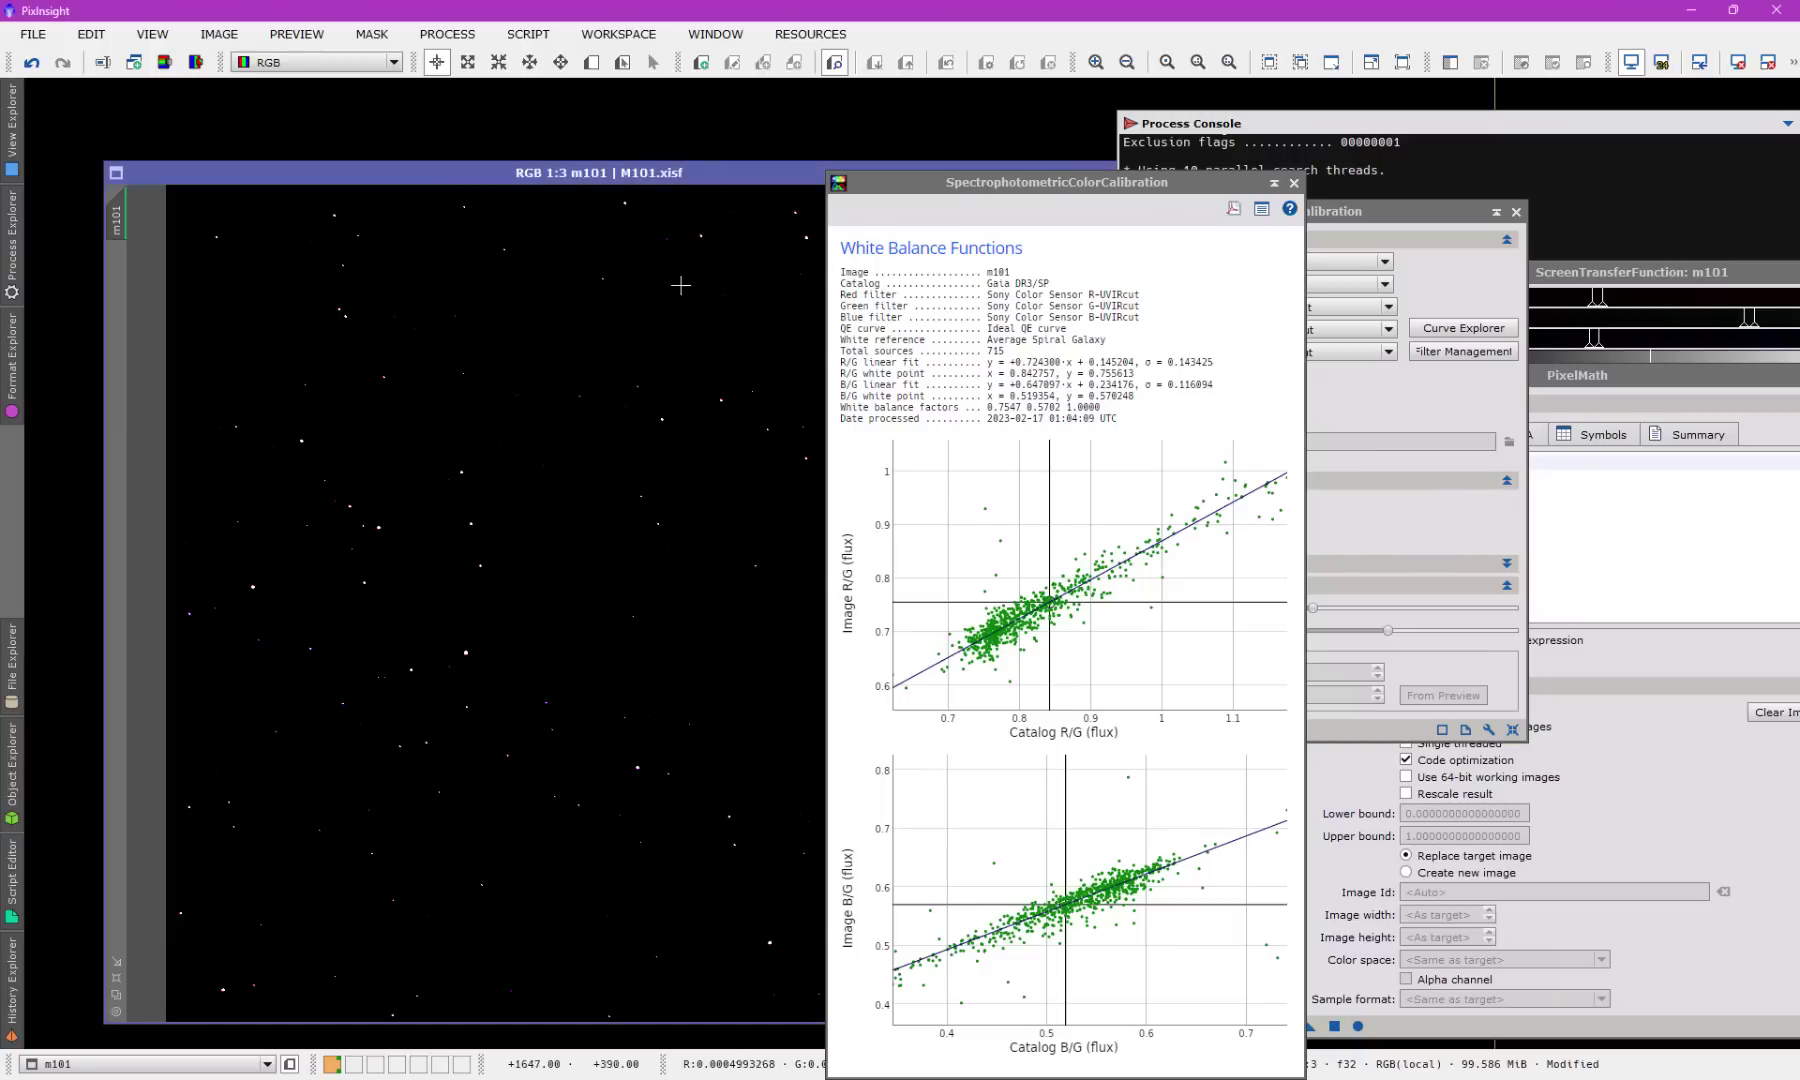
pyautogui.hotkey('ctrl', 'a')
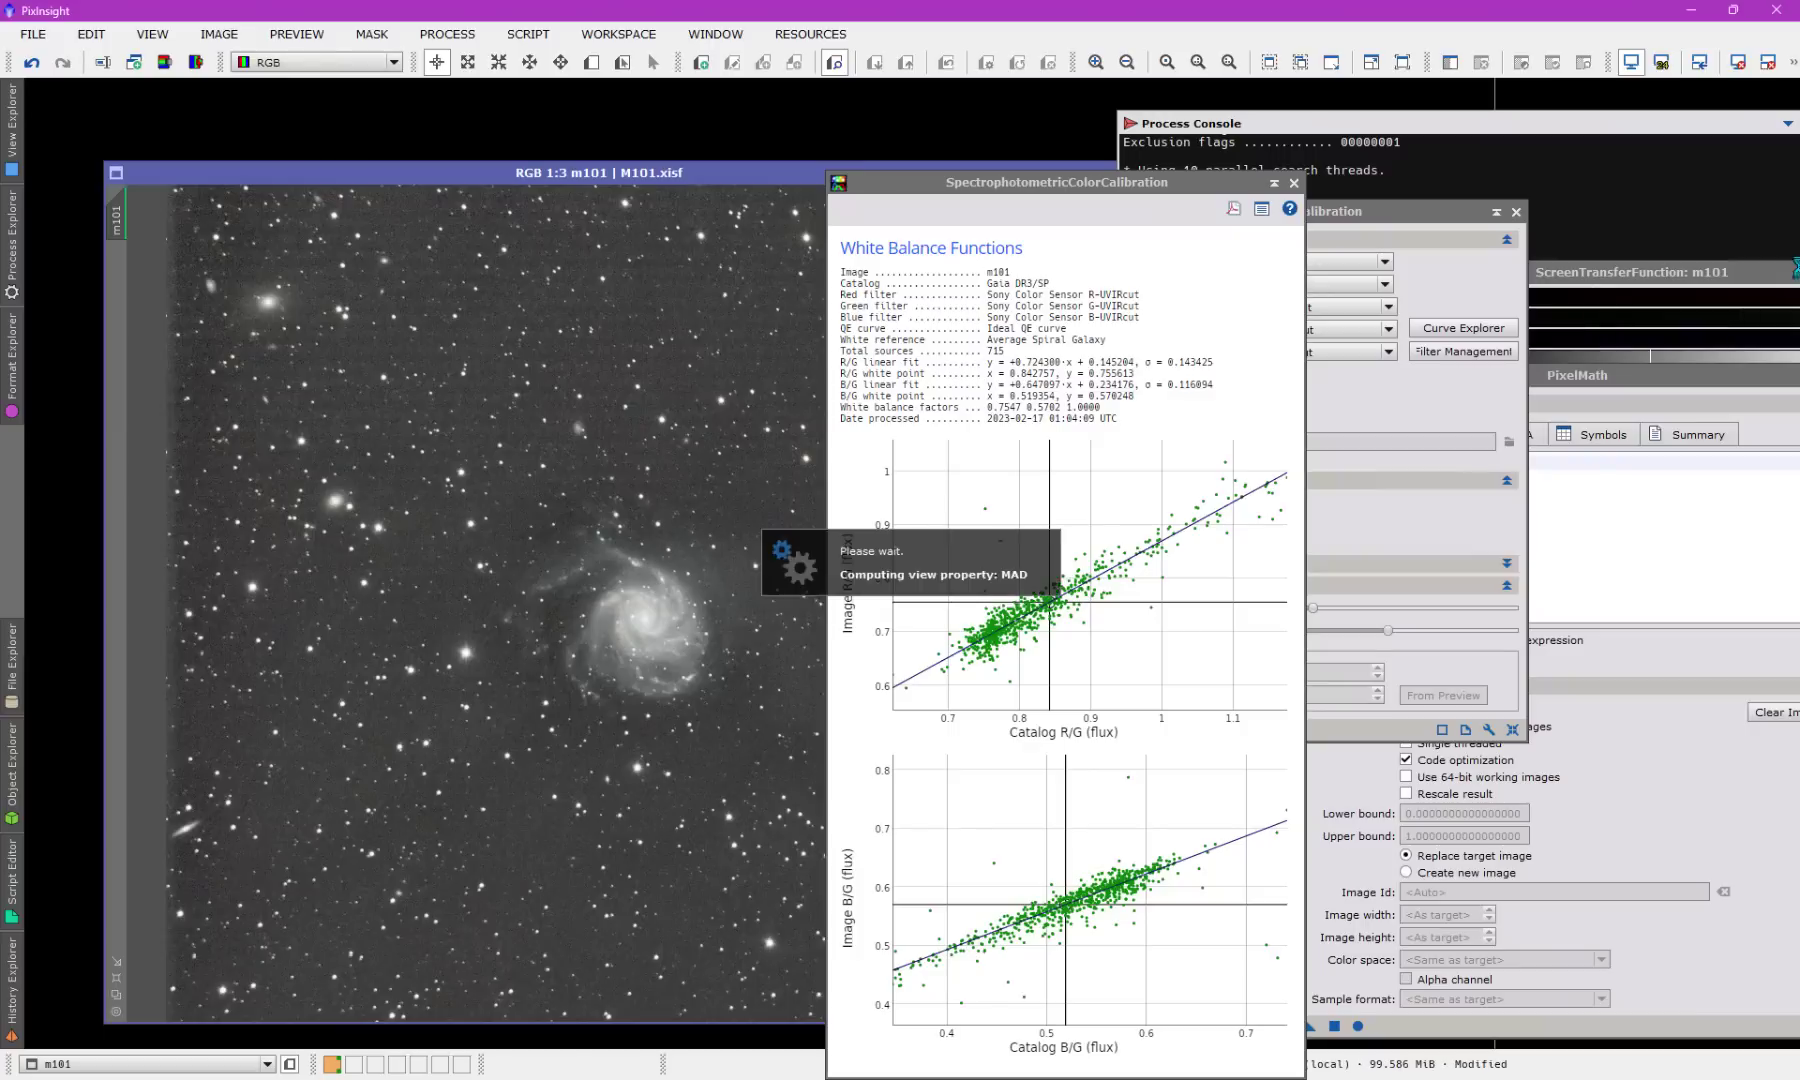
pyautogui.click(1630, 280)
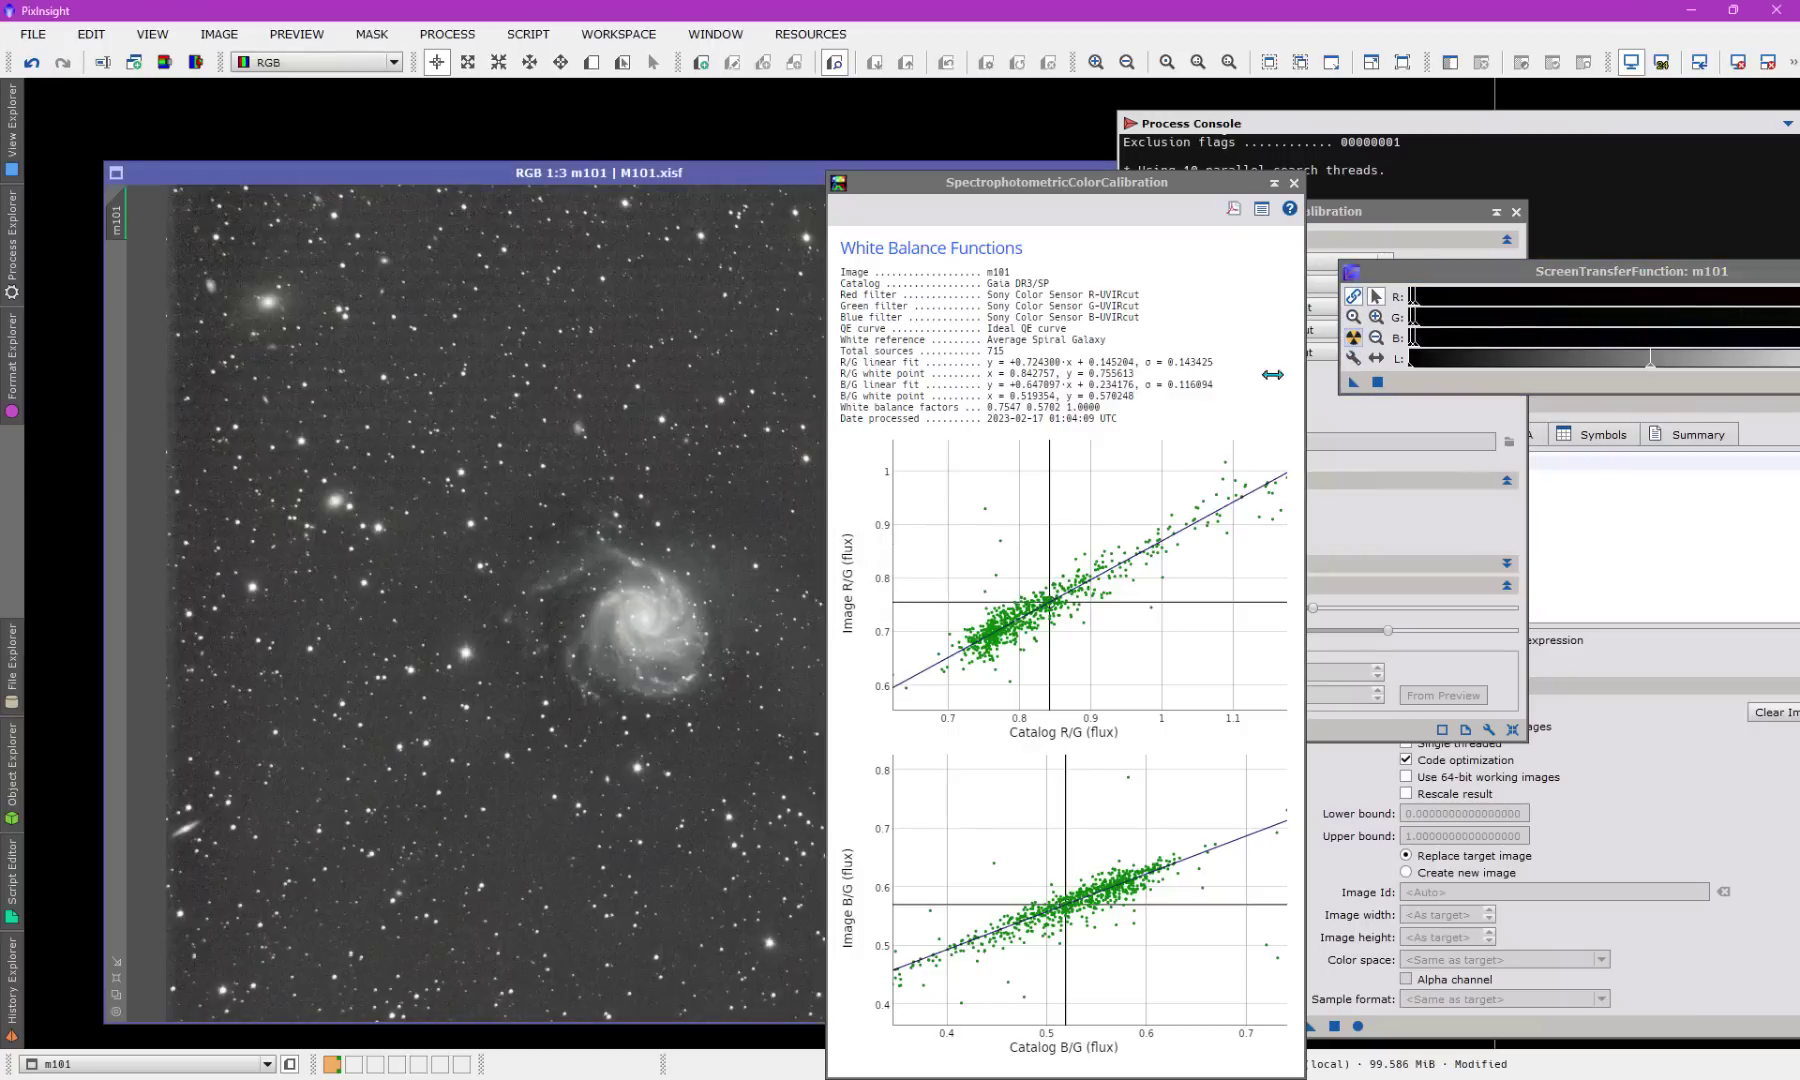
pyautogui.scroll(3, 1490, 312)
pyautogui.moveTo(1463, 303)
pyautogui.mouseDown()
pyautogui.moveTo(1513, 302)
pyautogui.moveTo(1470, 308)
pyautogui.moveTo(1488, 312)
pyautogui.mouseUp()
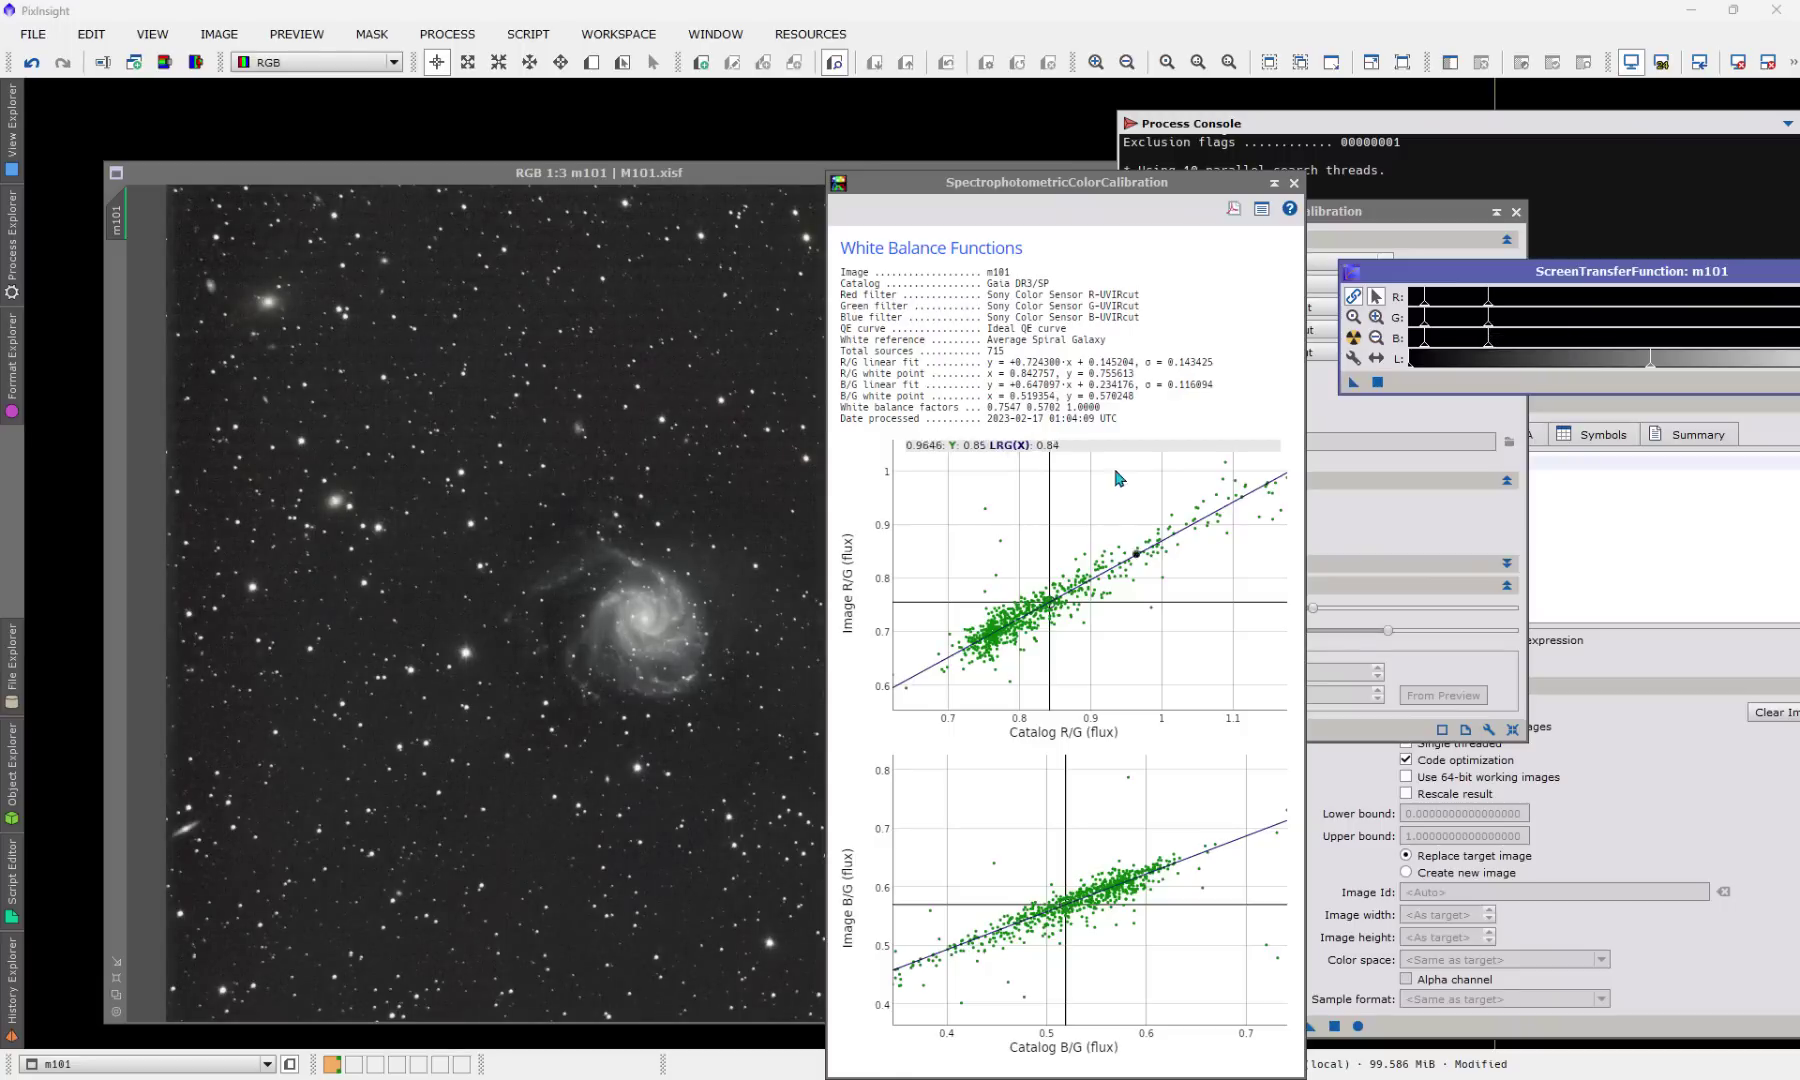
pyautogui.click(1293, 183)
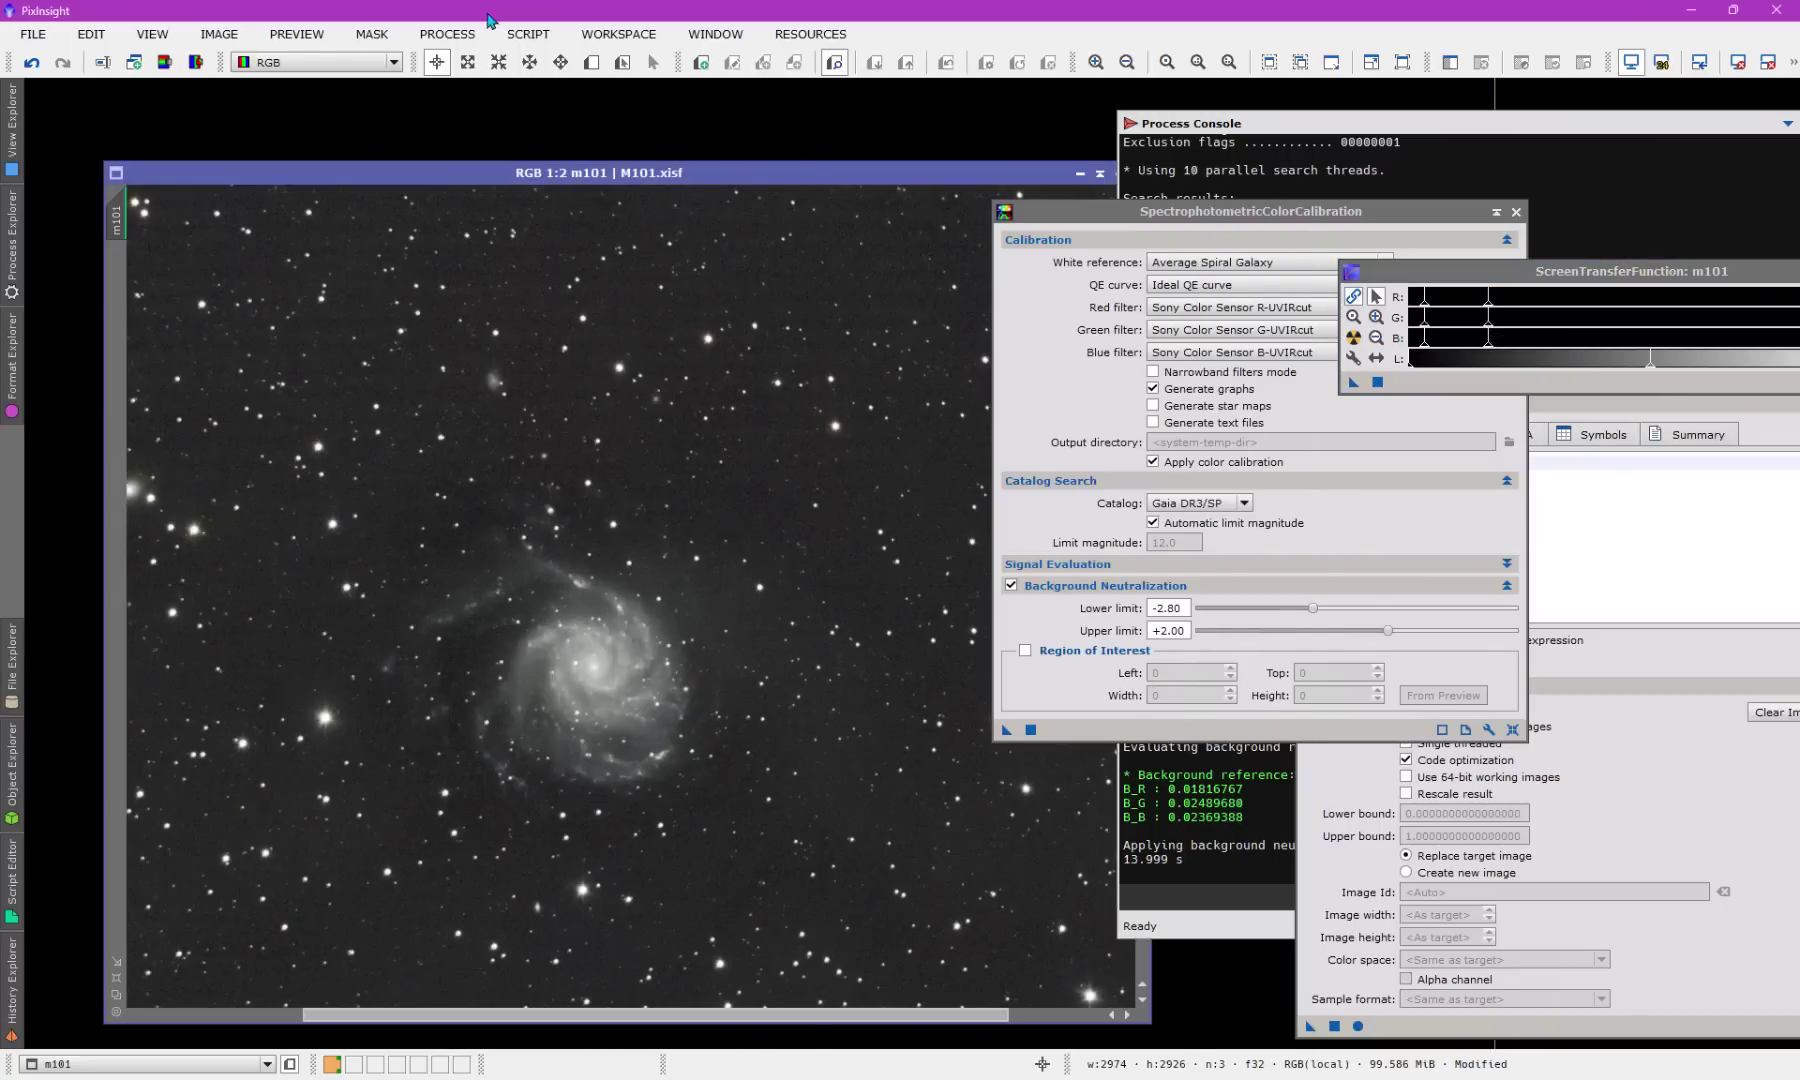
# Step: Sharpen the m101 image using BlurXTerminator with Sharpen Stars at 0.15 and Sharpen Nonstellar at 0.26
pyautogui.click(462, 33)
pyautogui.moveTo(660, 62)
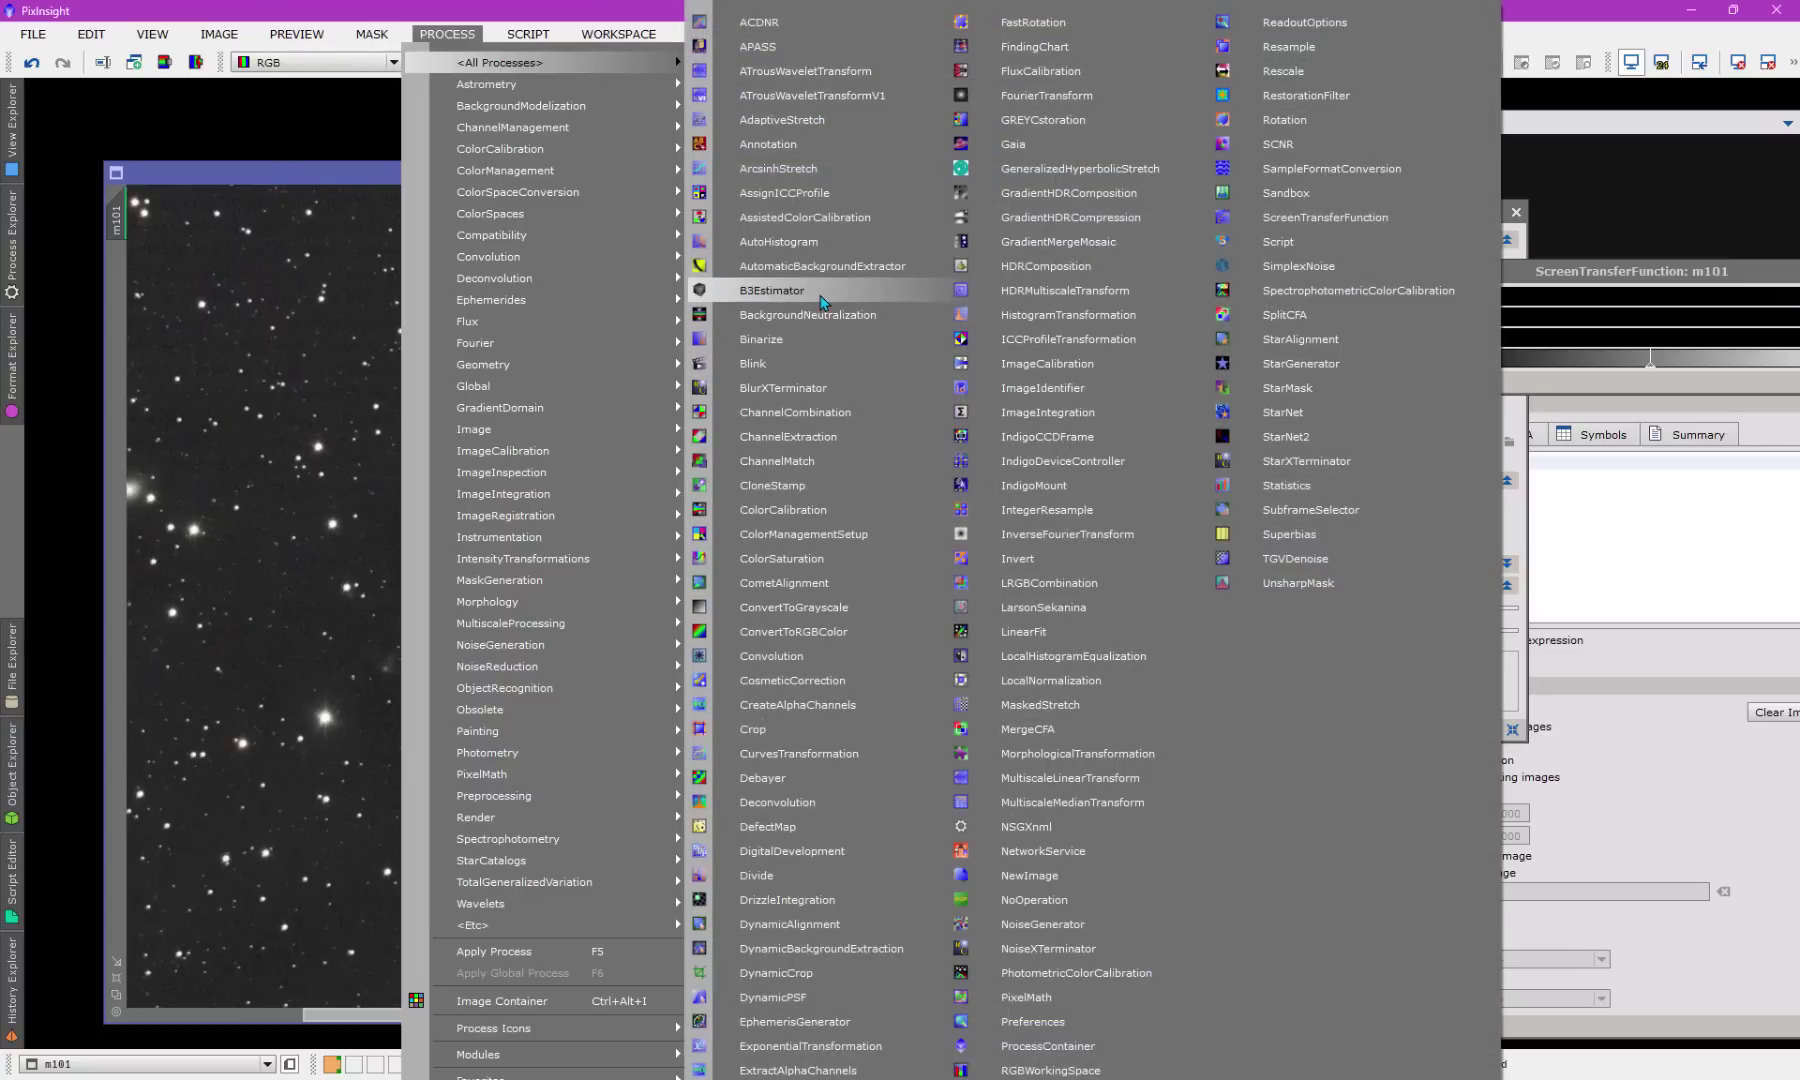
pyautogui.click(822, 398)
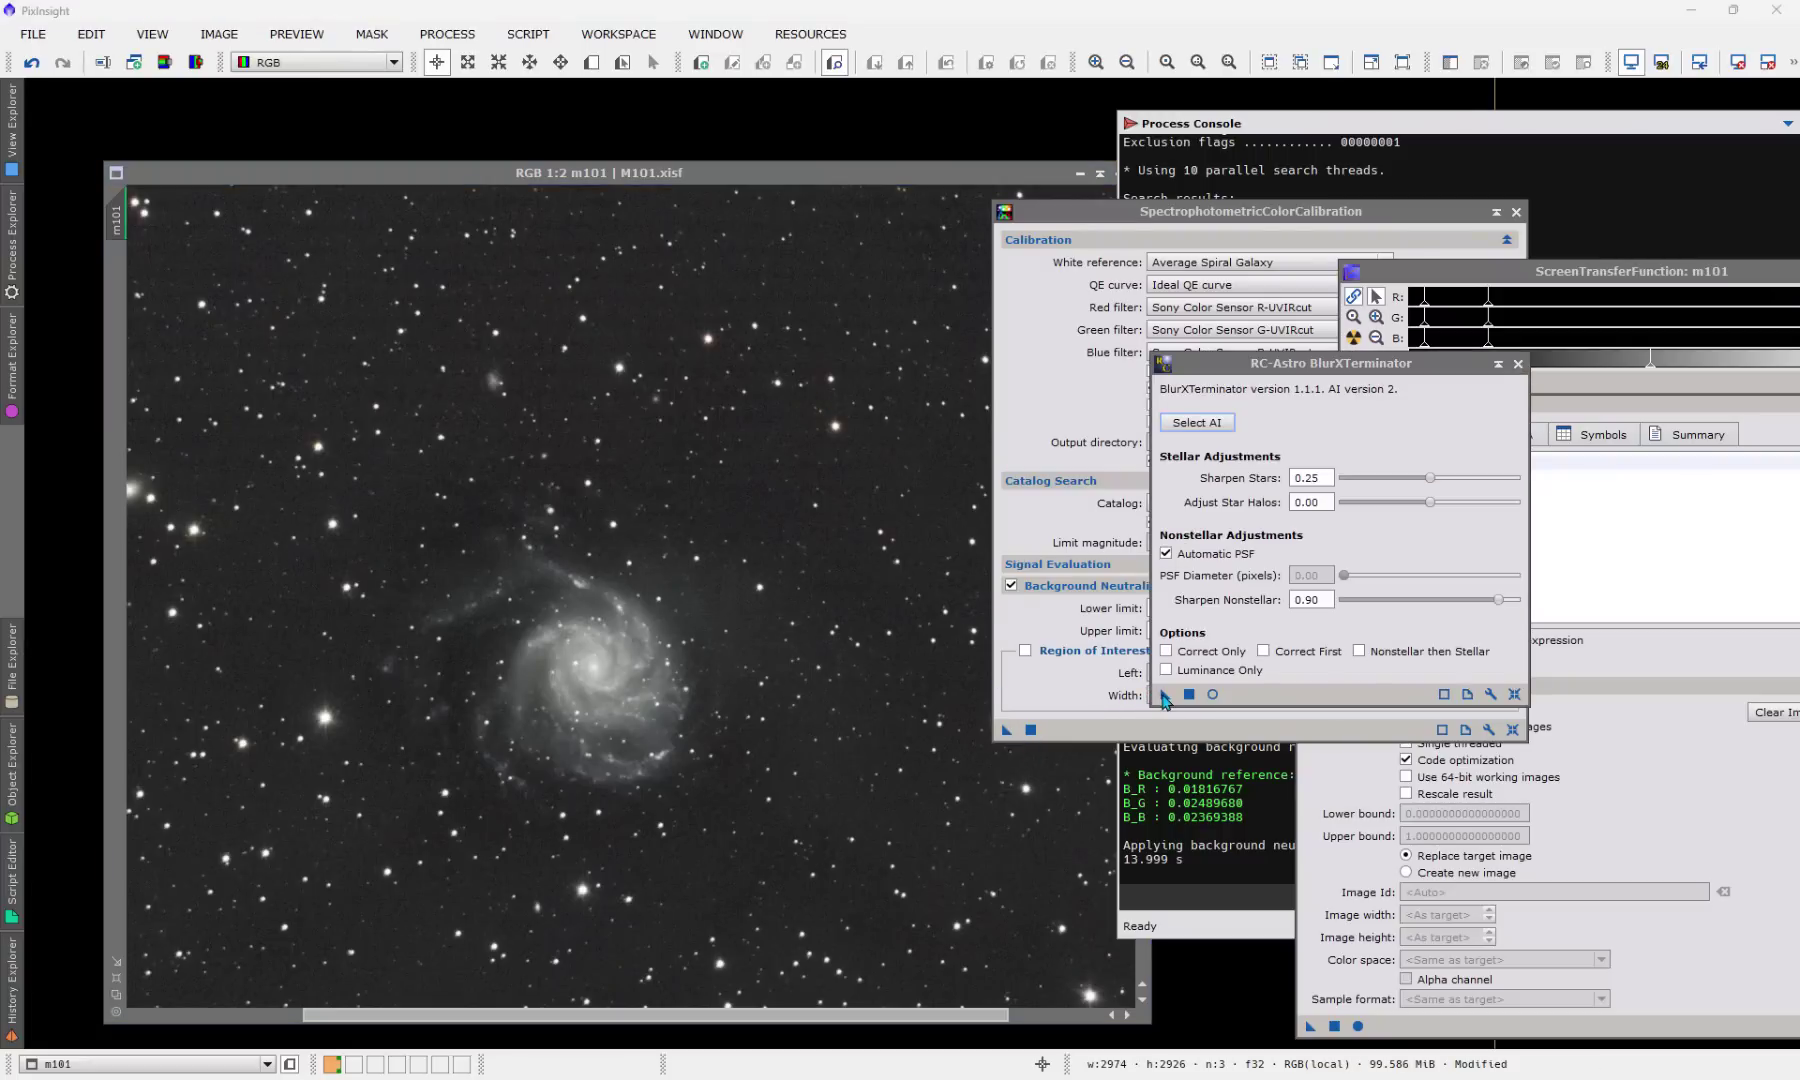
pyautogui.moveTo(1426, 474); pyautogui.dragTo(1401, 479)
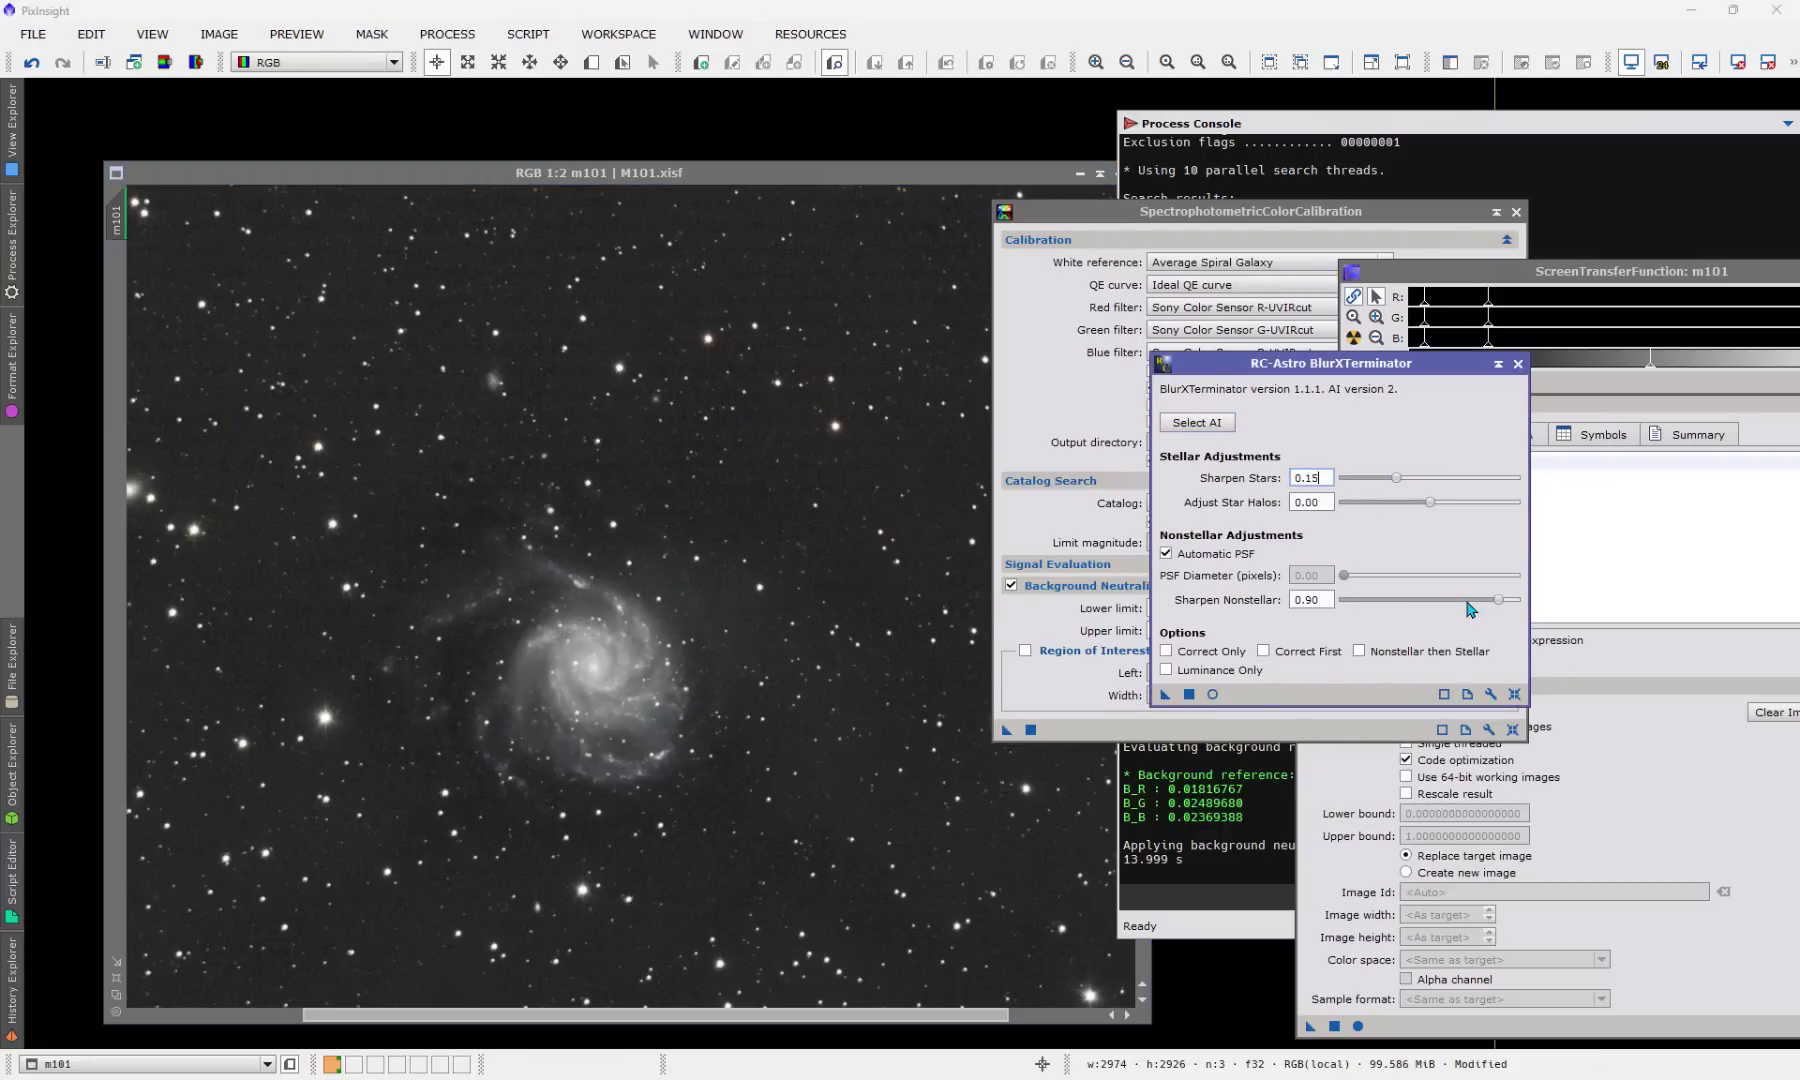
pyautogui.moveTo(1498, 600); pyautogui.dragTo(1386, 626)
pyautogui.click(1161, 695)
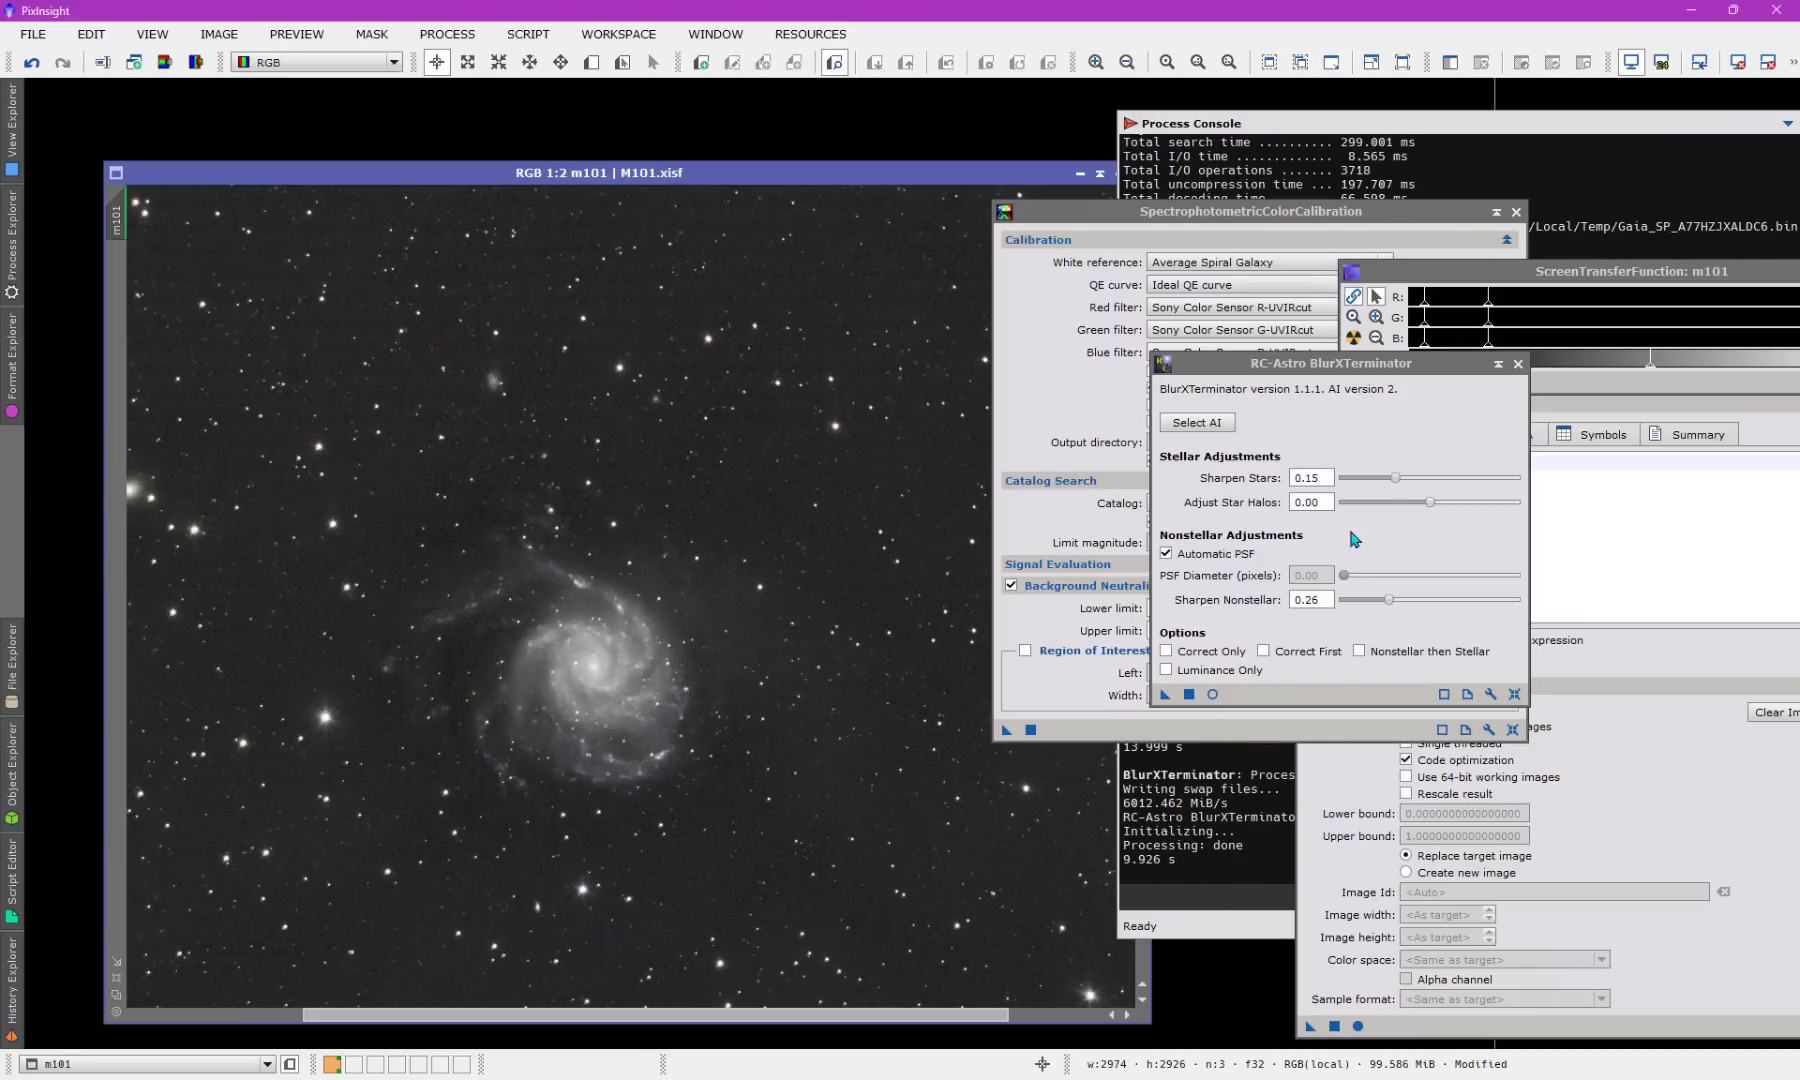
pyautogui.scroll(1, 655, 648)
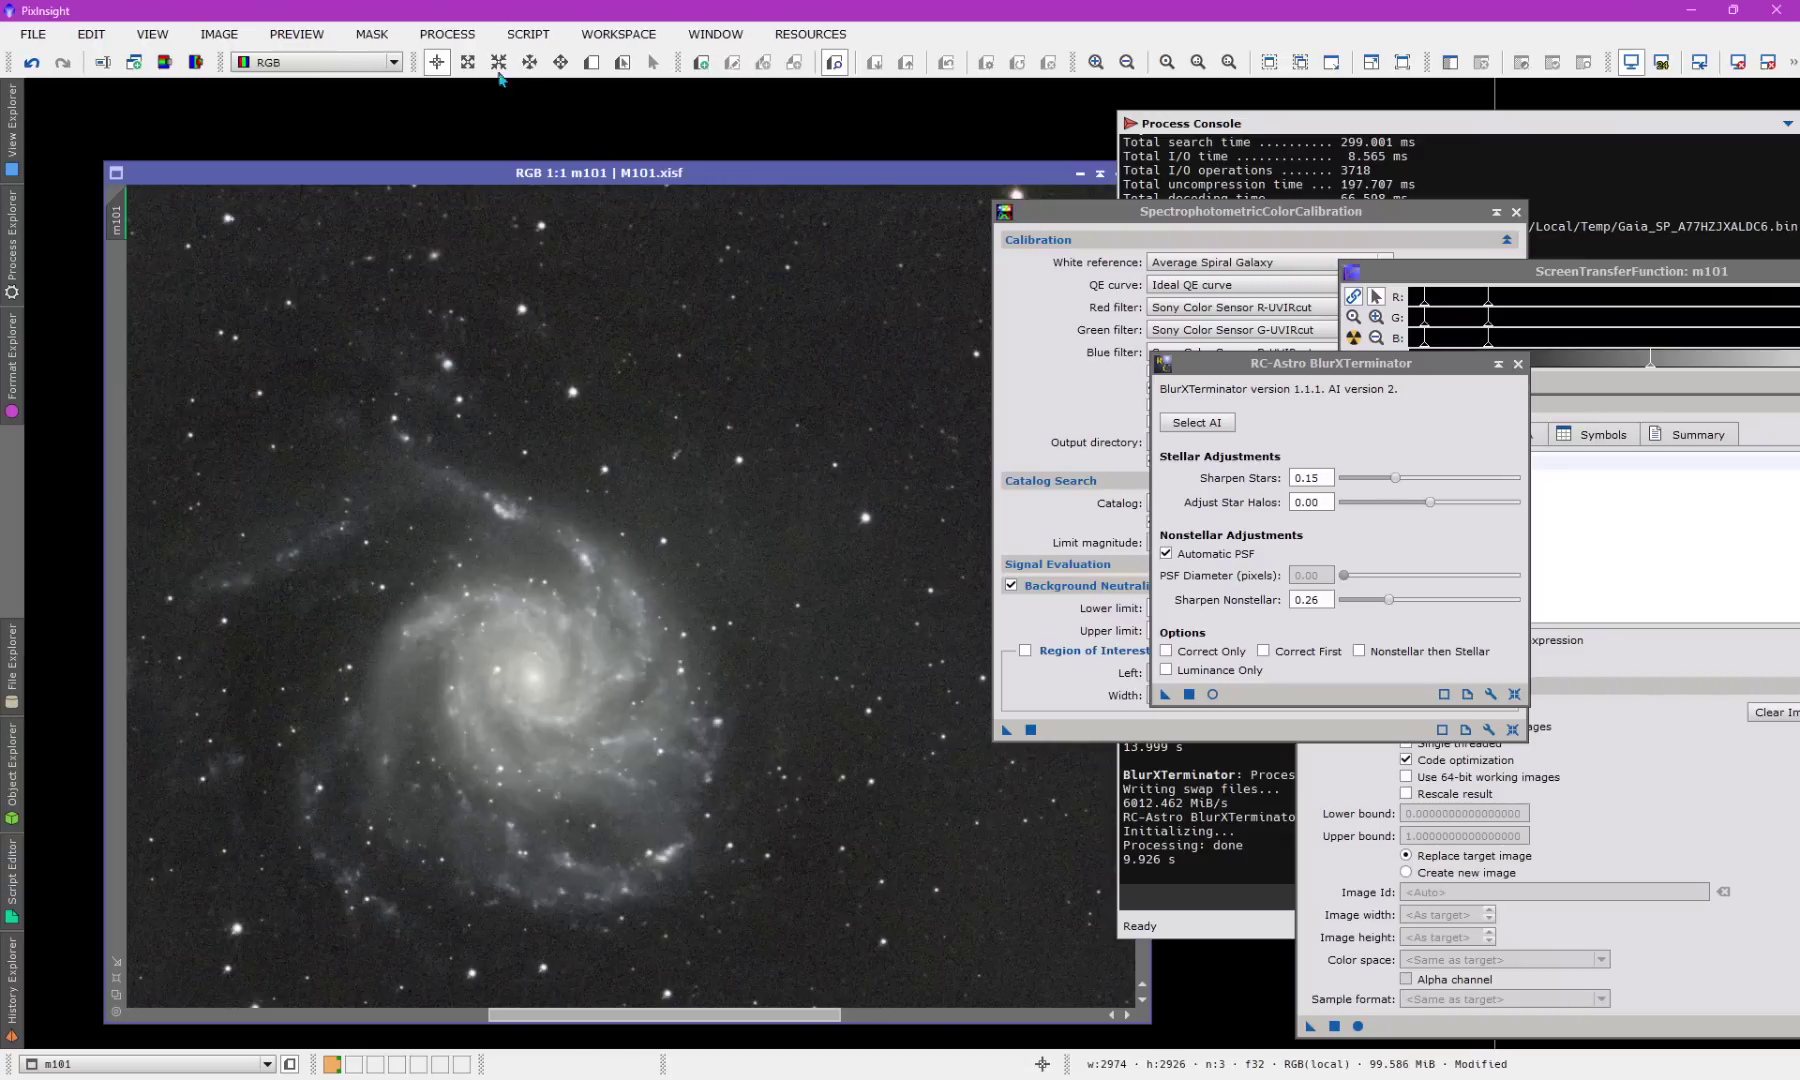
# Step: Remove green from the m101 image using SCNR with Average Neutral protection and amount 1.00, and close SCNR
pyautogui.click(450, 35)
pyautogui.moveTo(560, 62)
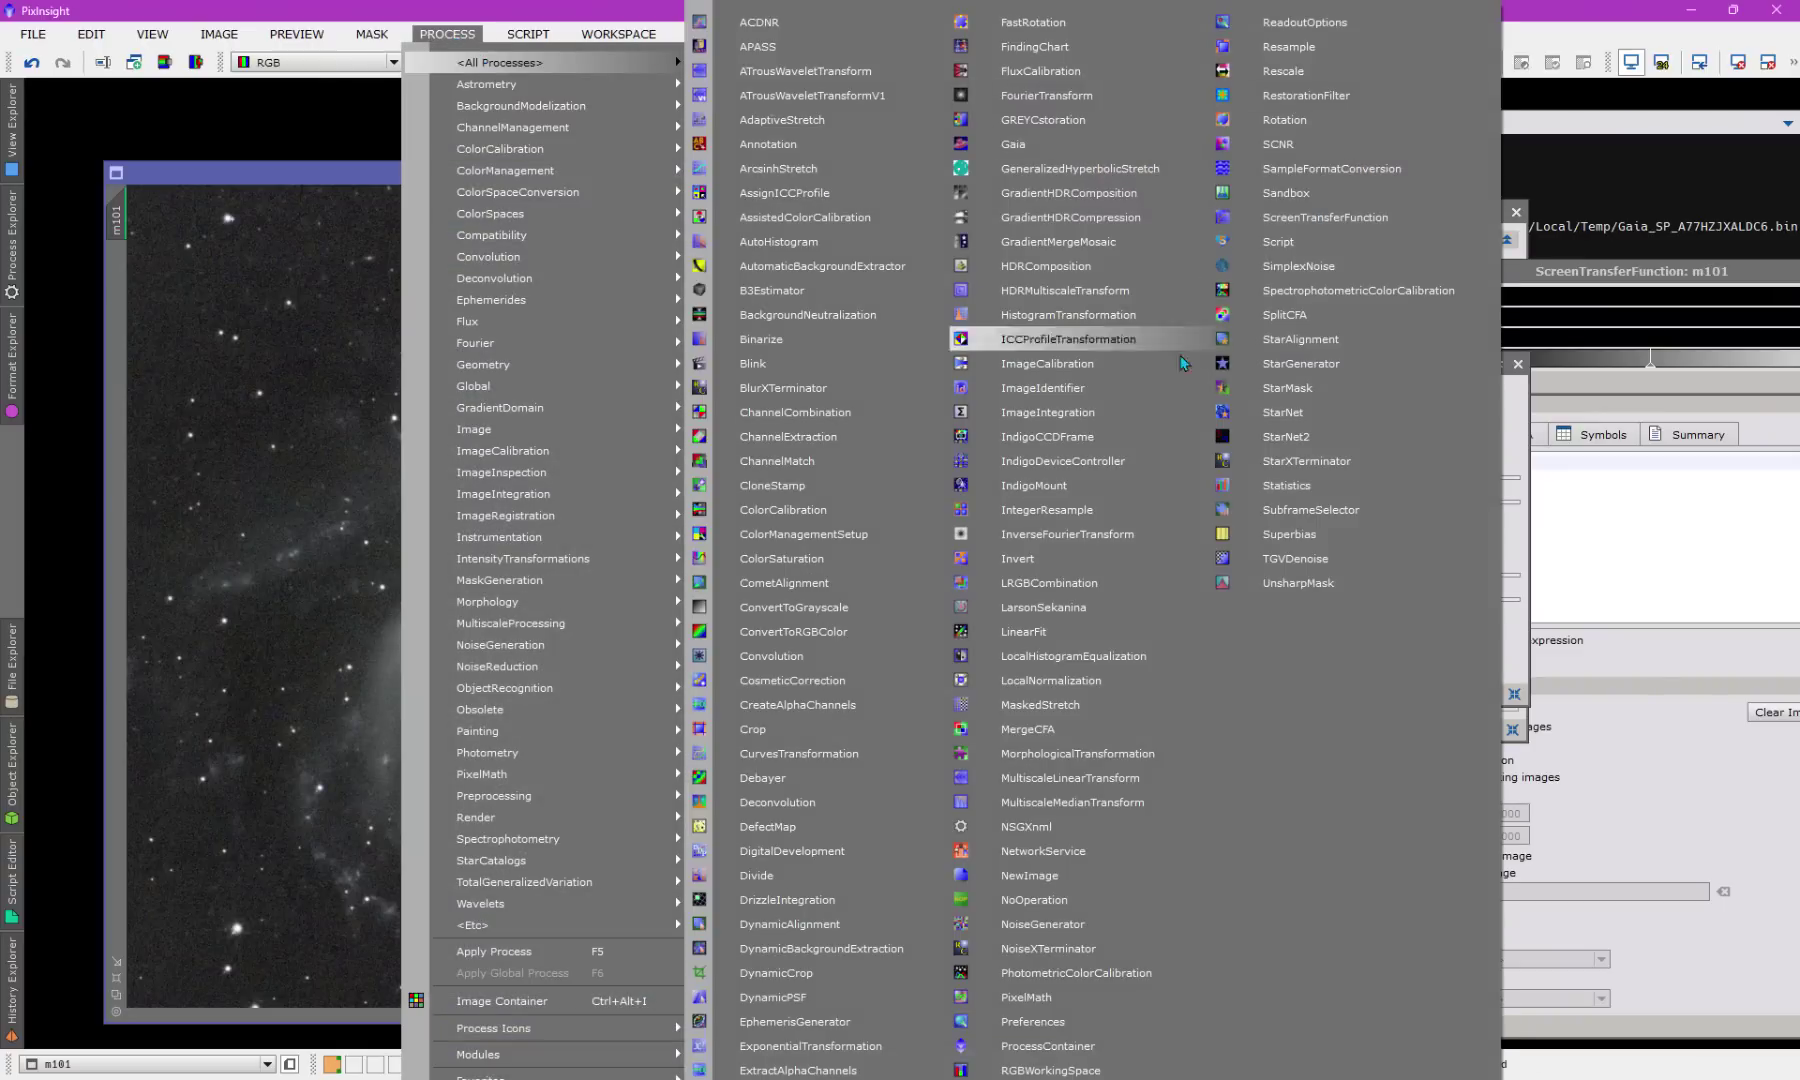
pyautogui.click(1300, 146)
pyautogui.moveTo(1148, 503); pyautogui.dragTo(952, 467)
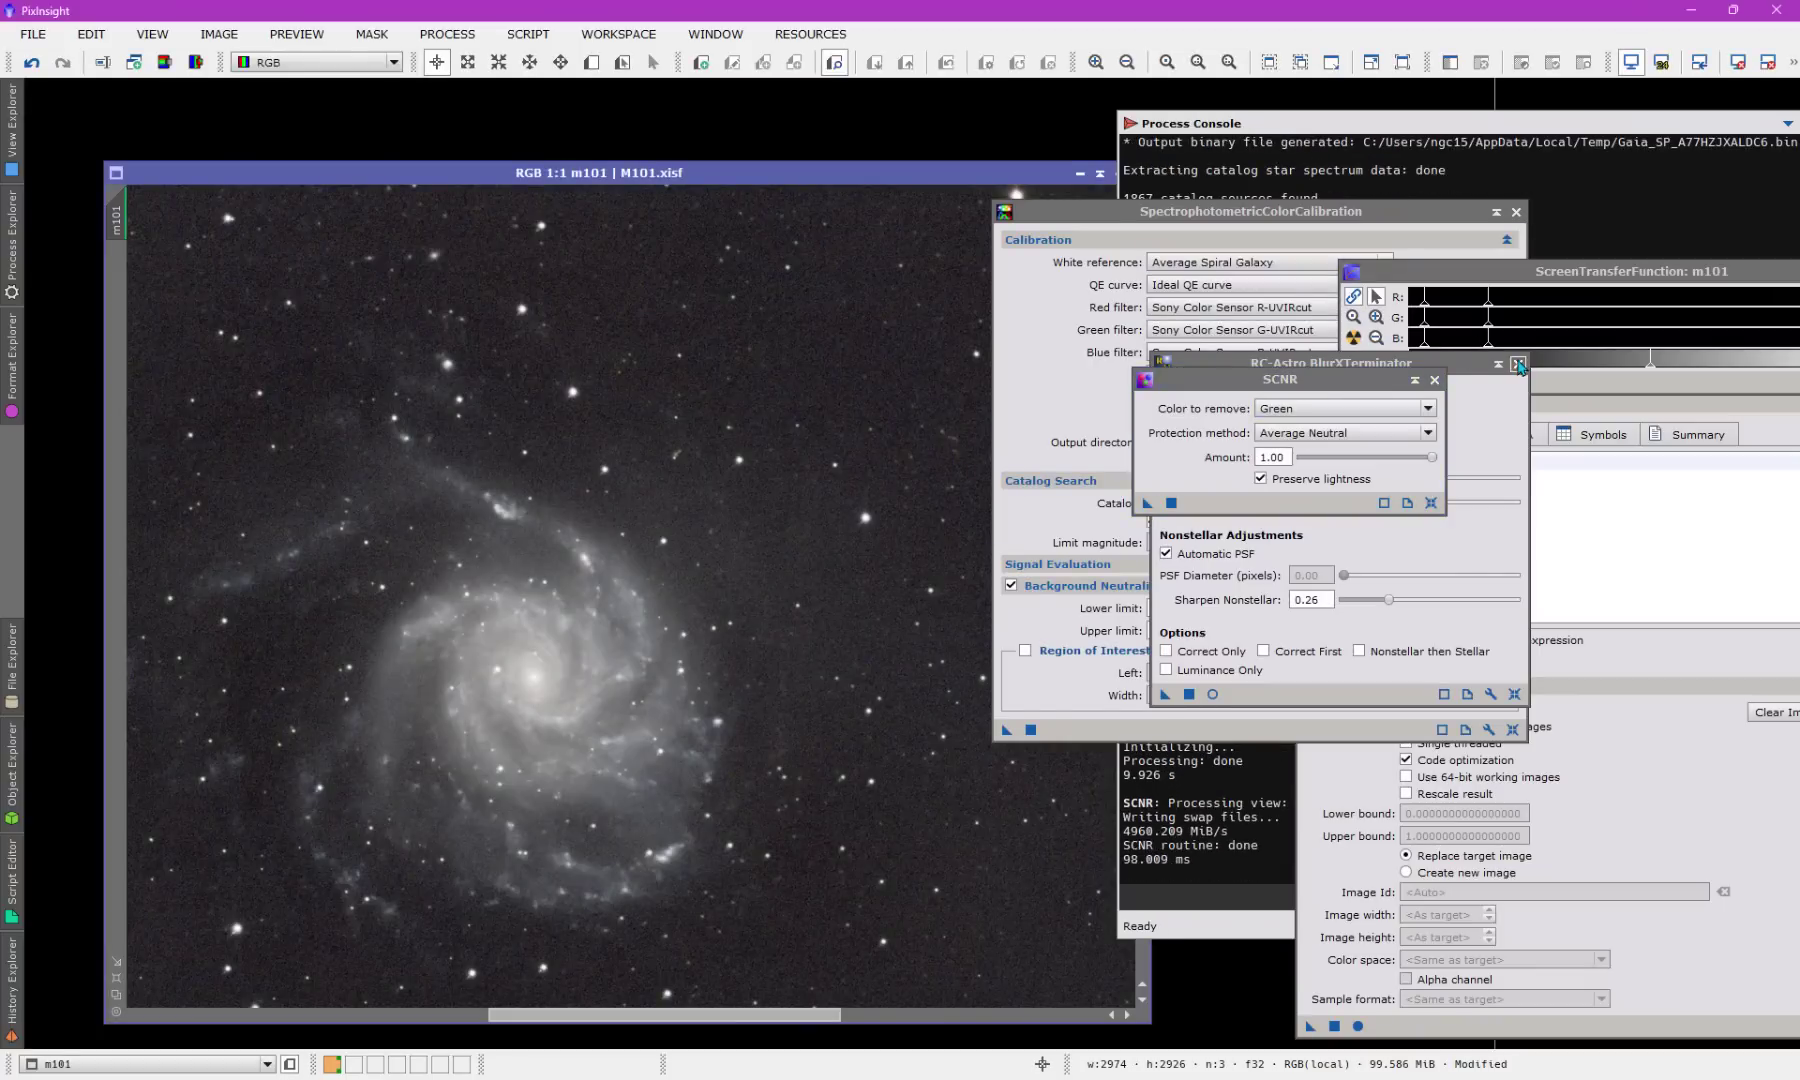
pyautogui.click(1435, 380)
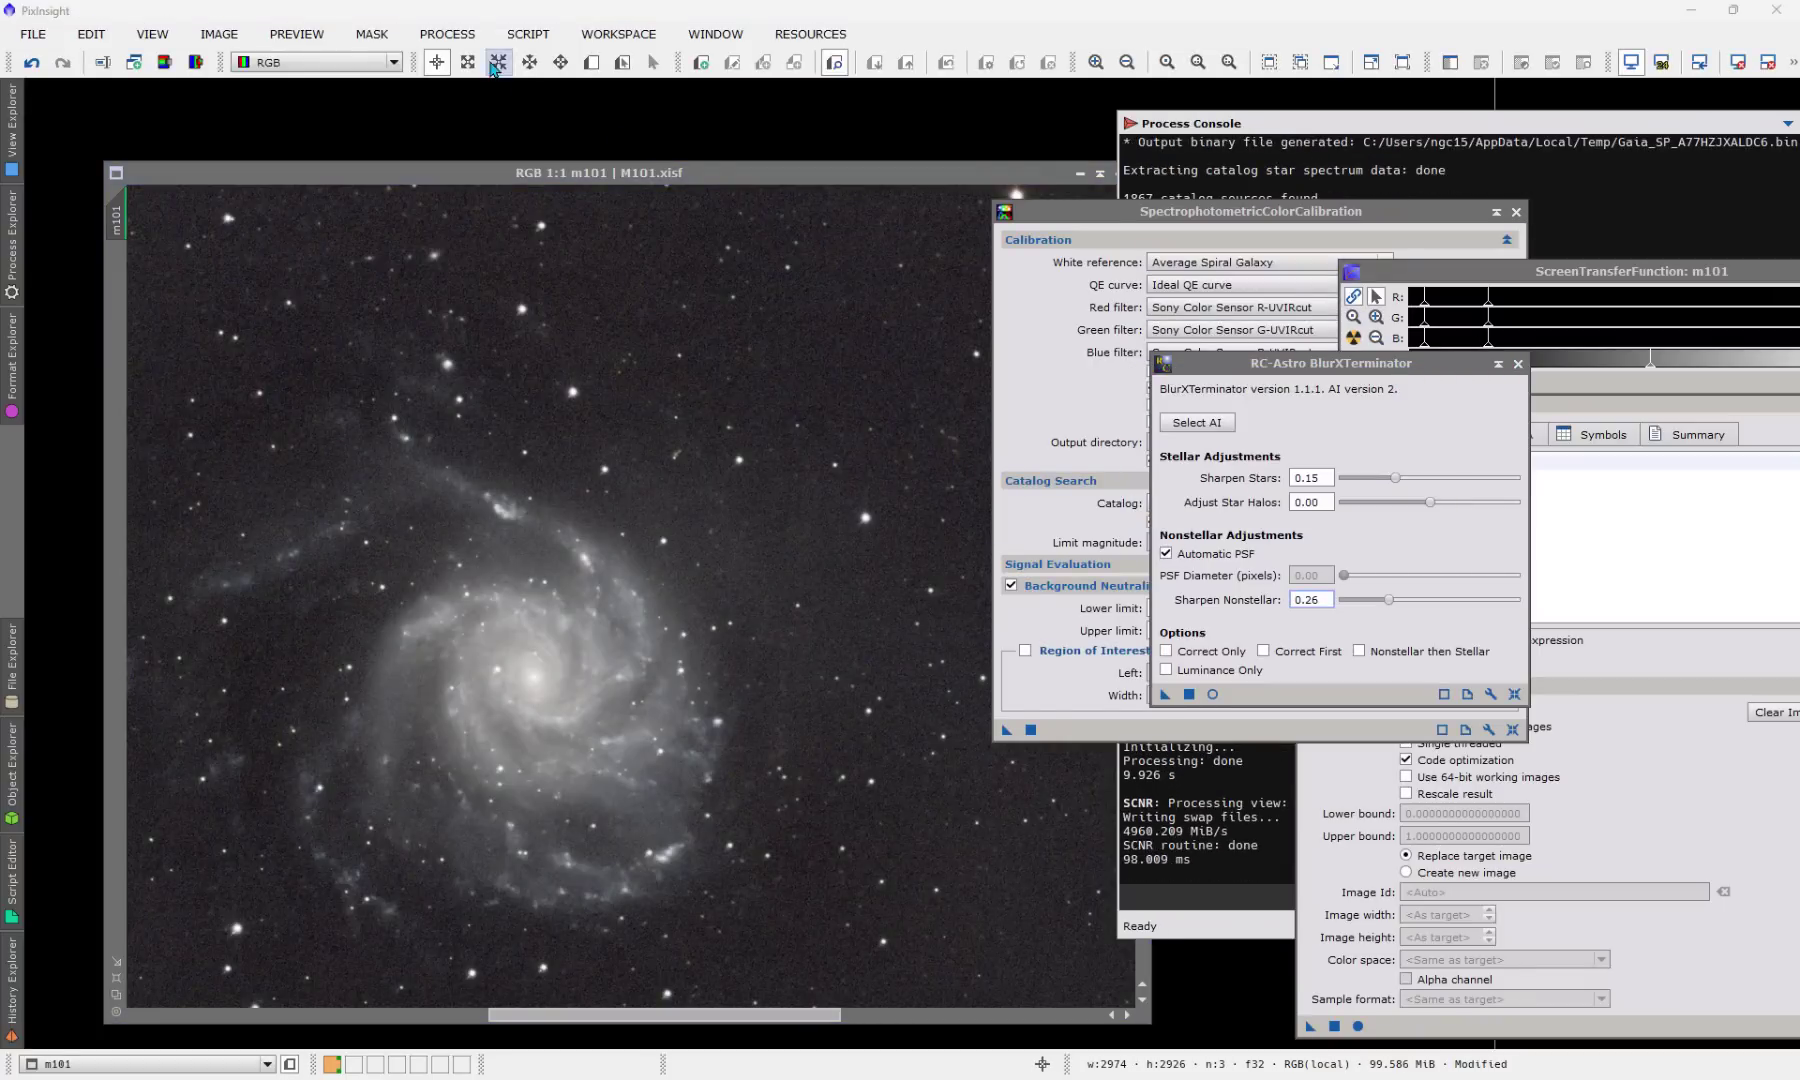
# Step: Apply ColorSaturation to the m101 image twice, with a flat curve across all hues at a saturation of 0.50369
pyautogui.click(447, 34)
pyautogui.moveTo(535, 70)
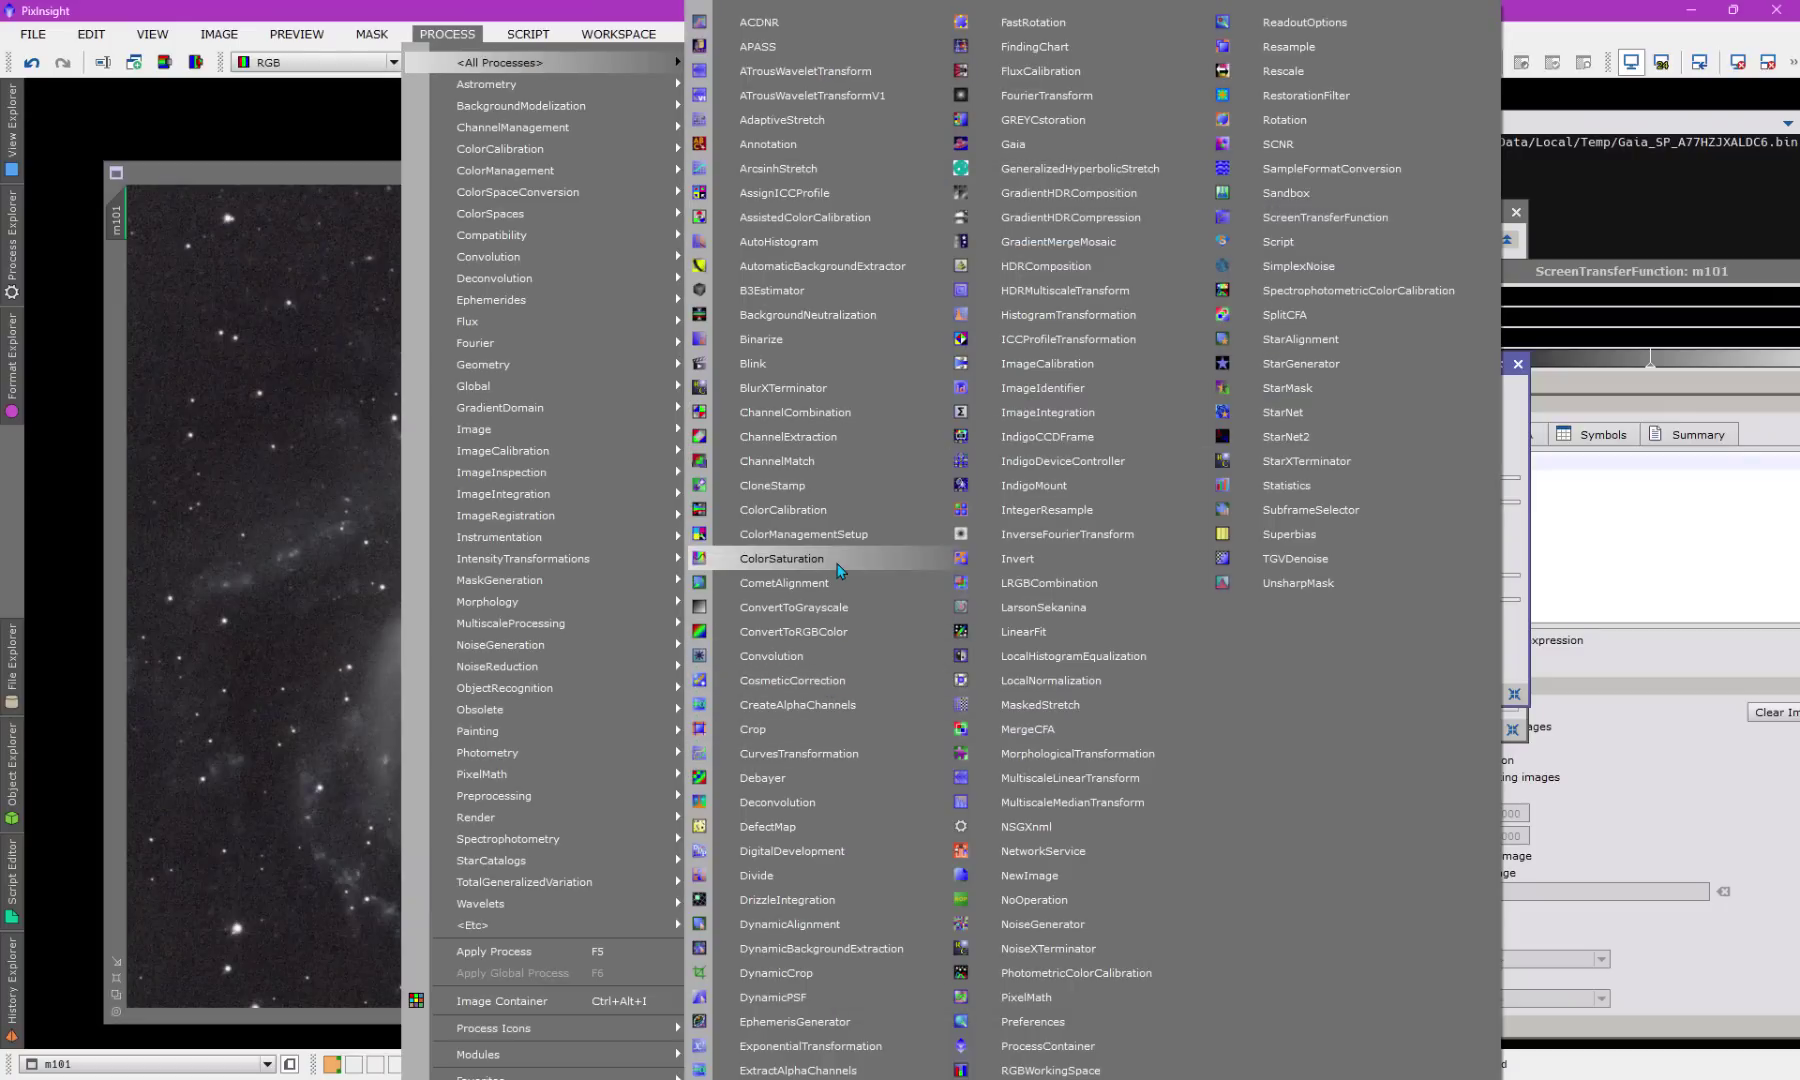
pyautogui.click(785, 558)
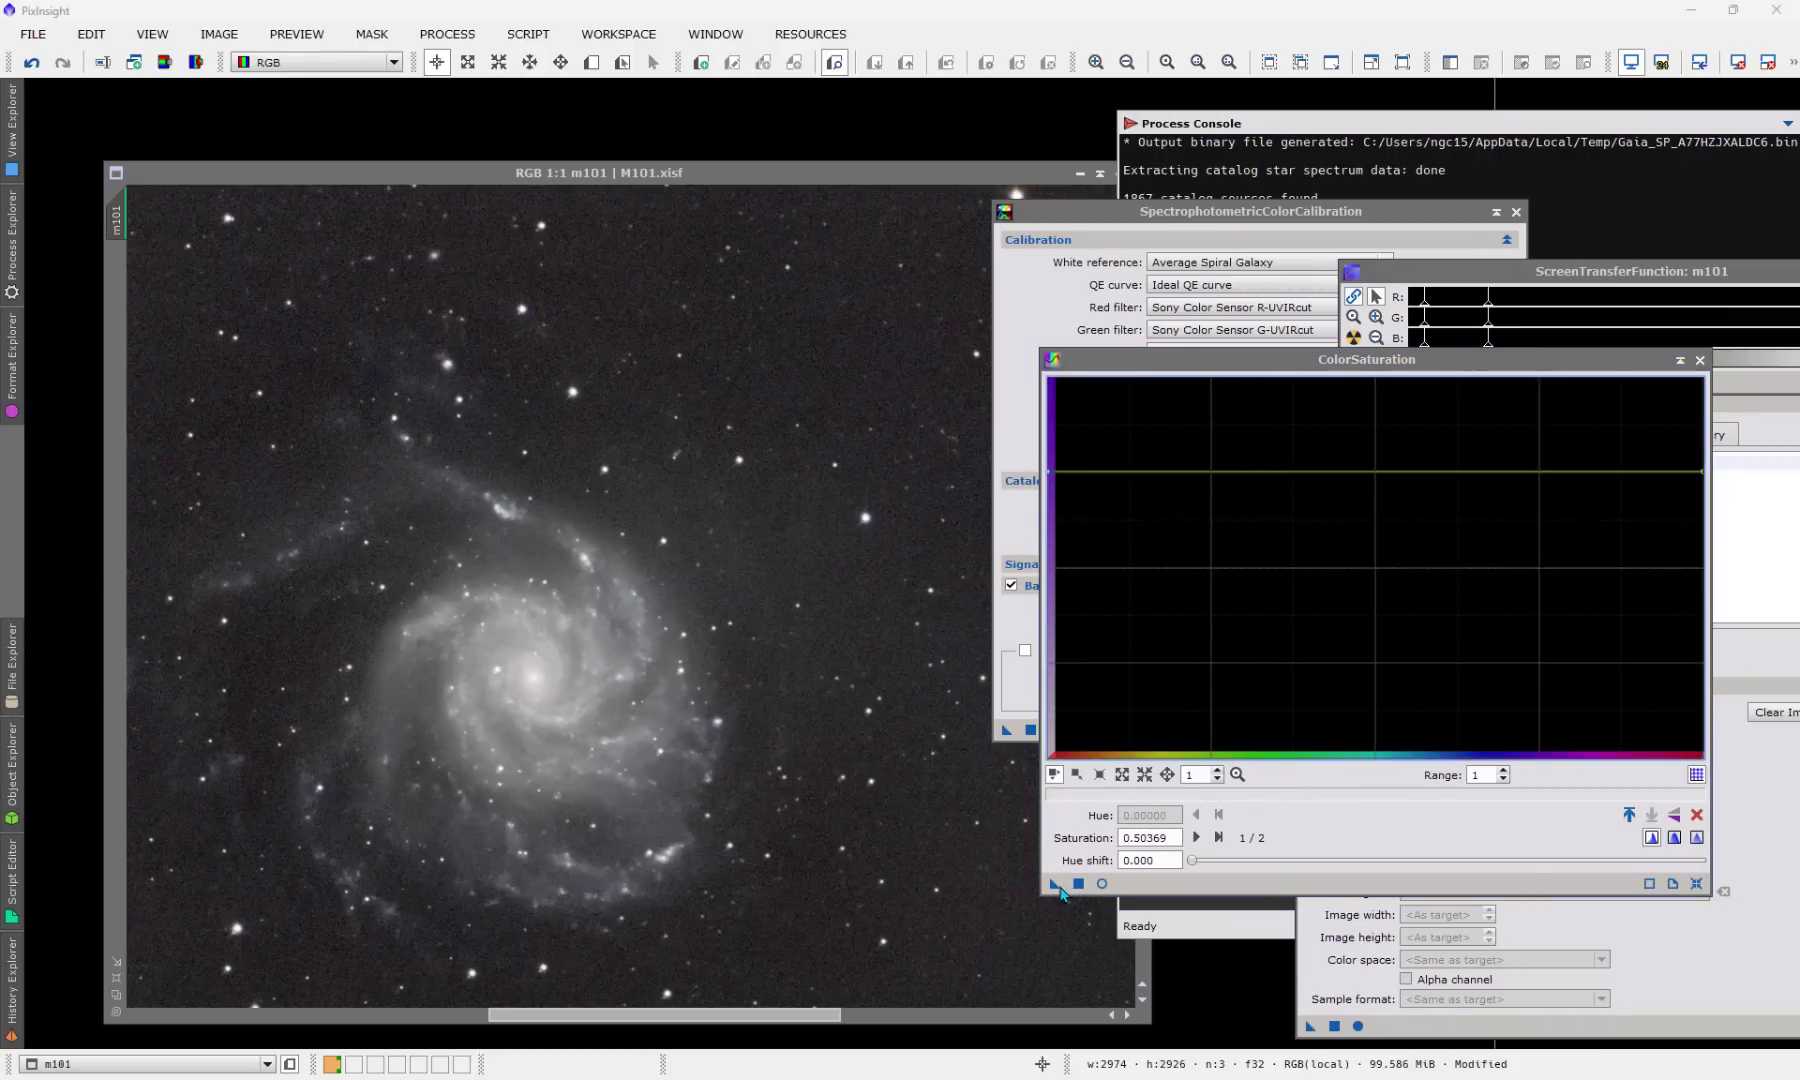
pyautogui.moveTo(1056, 884); pyautogui.dragTo(888, 897)
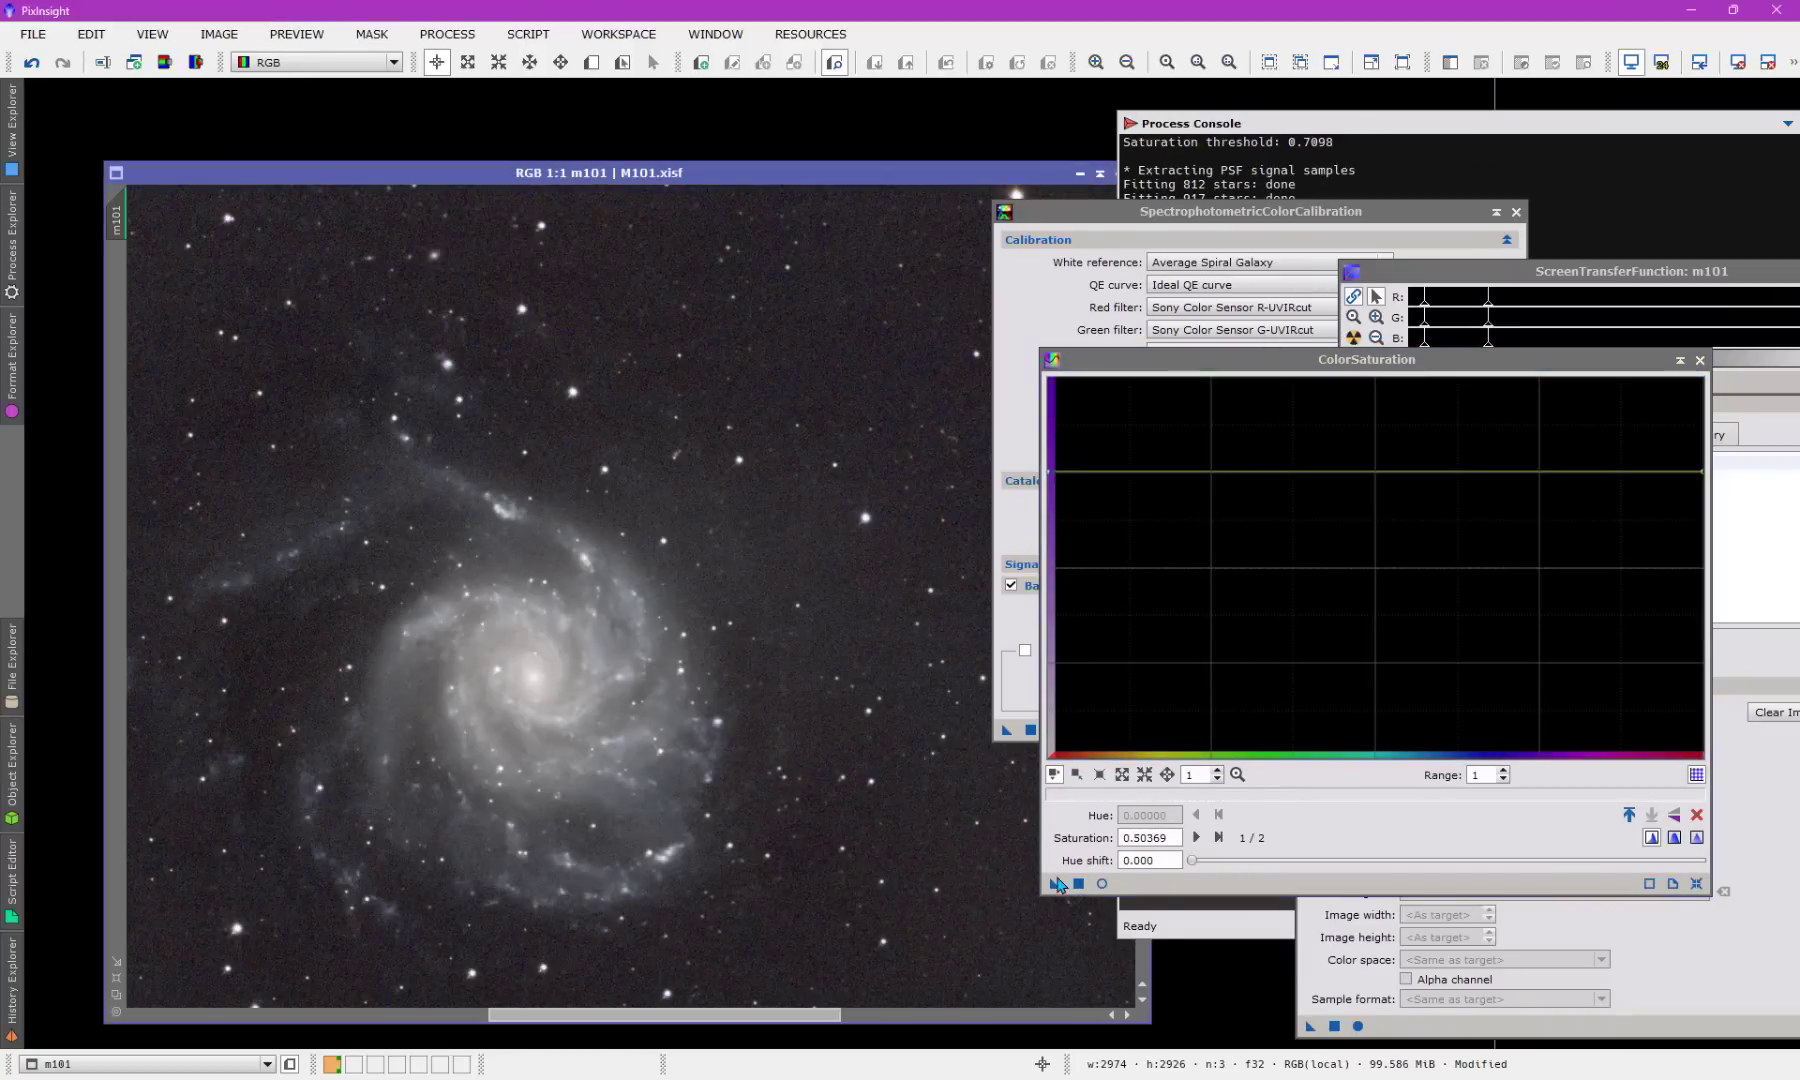
pyautogui.moveTo(1056, 884); pyautogui.dragTo(920, 868)
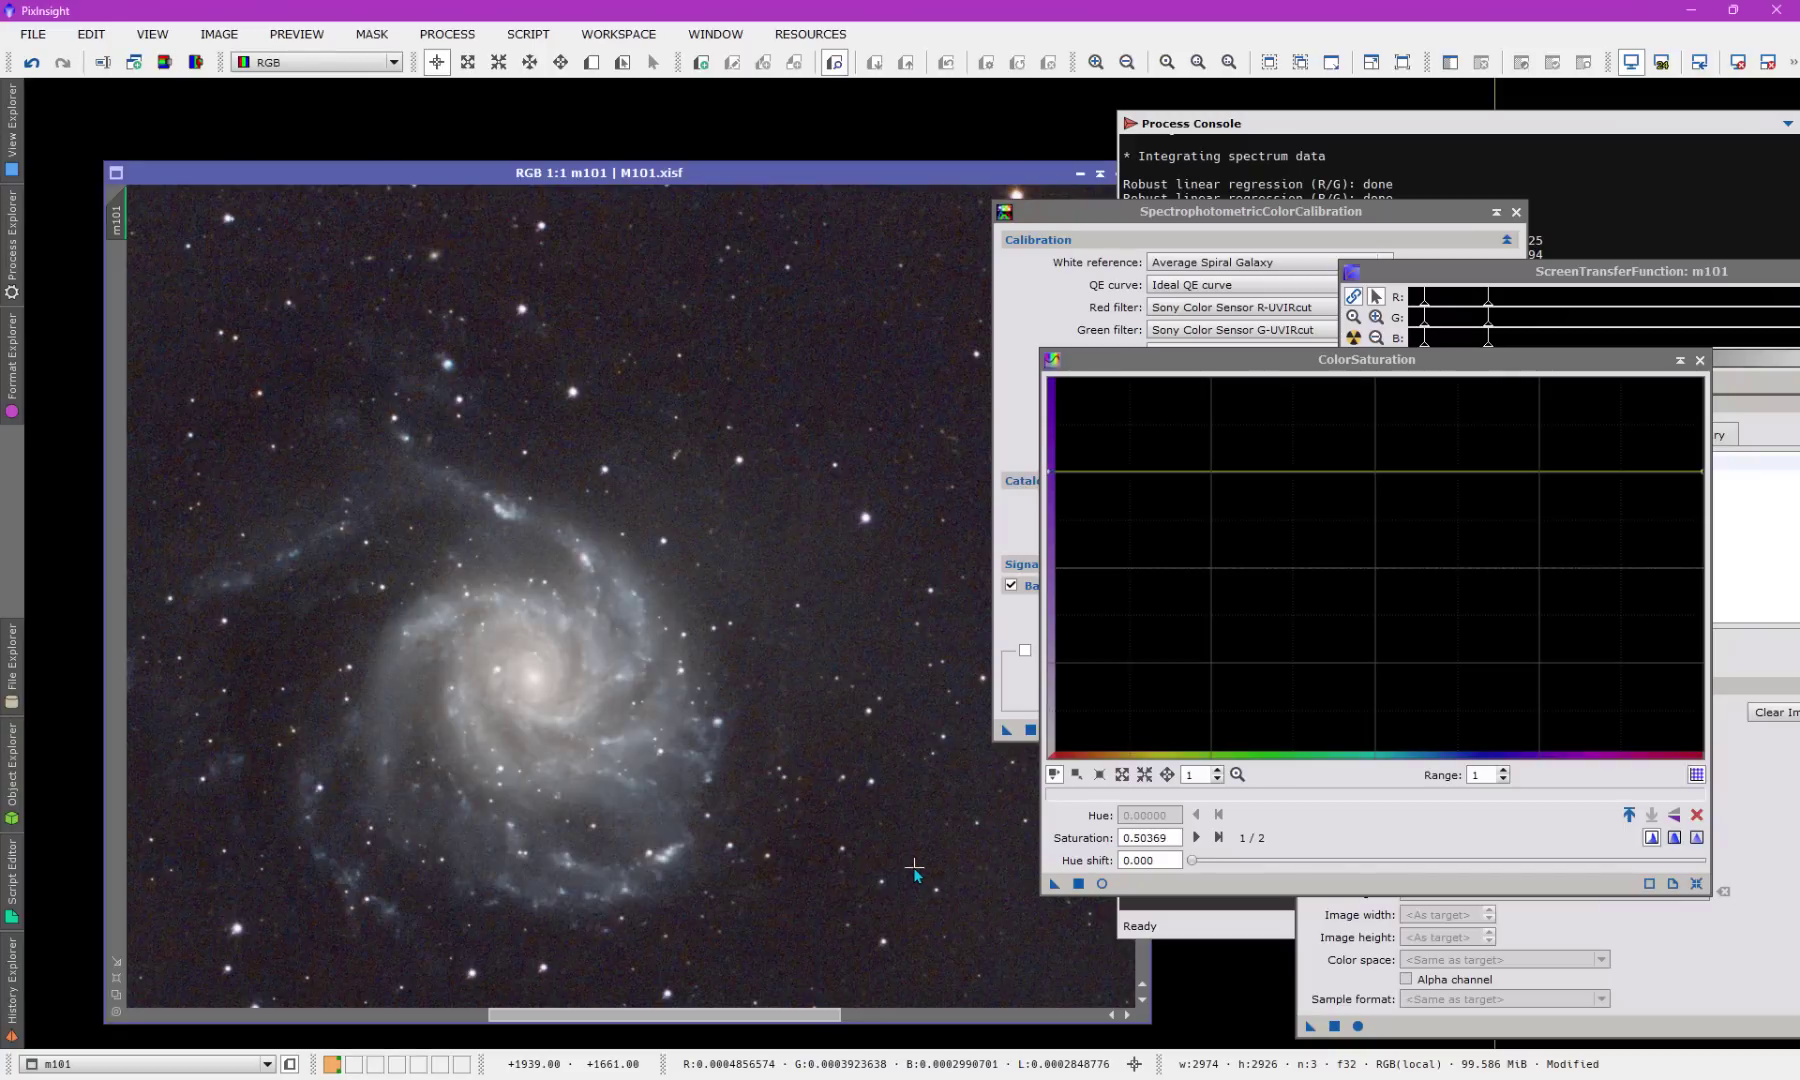
# Step: Reduce noise in the m101 image using NoiseXTerminator with Denoise 0.71 and Detail 0.15, close the process window and inspect the result
pyautogui.click(449, 35)
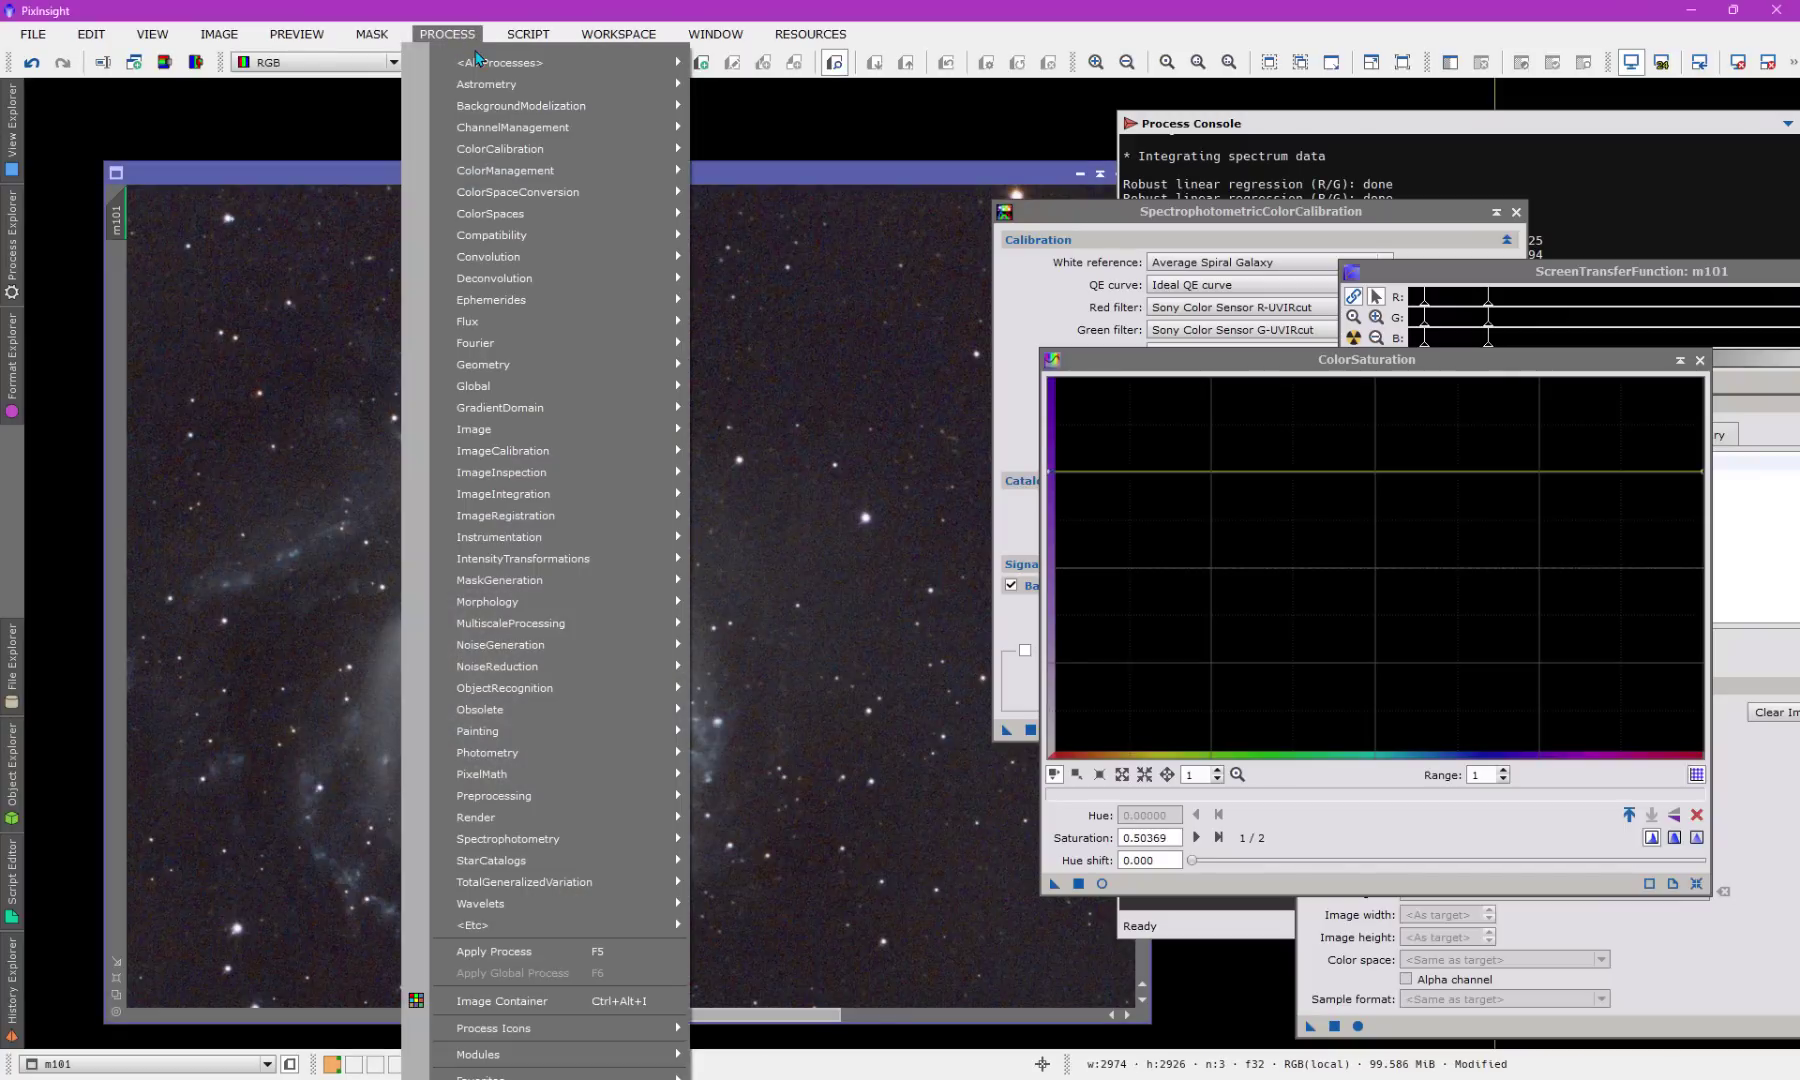
pyautogui.moveTo(480, 62)
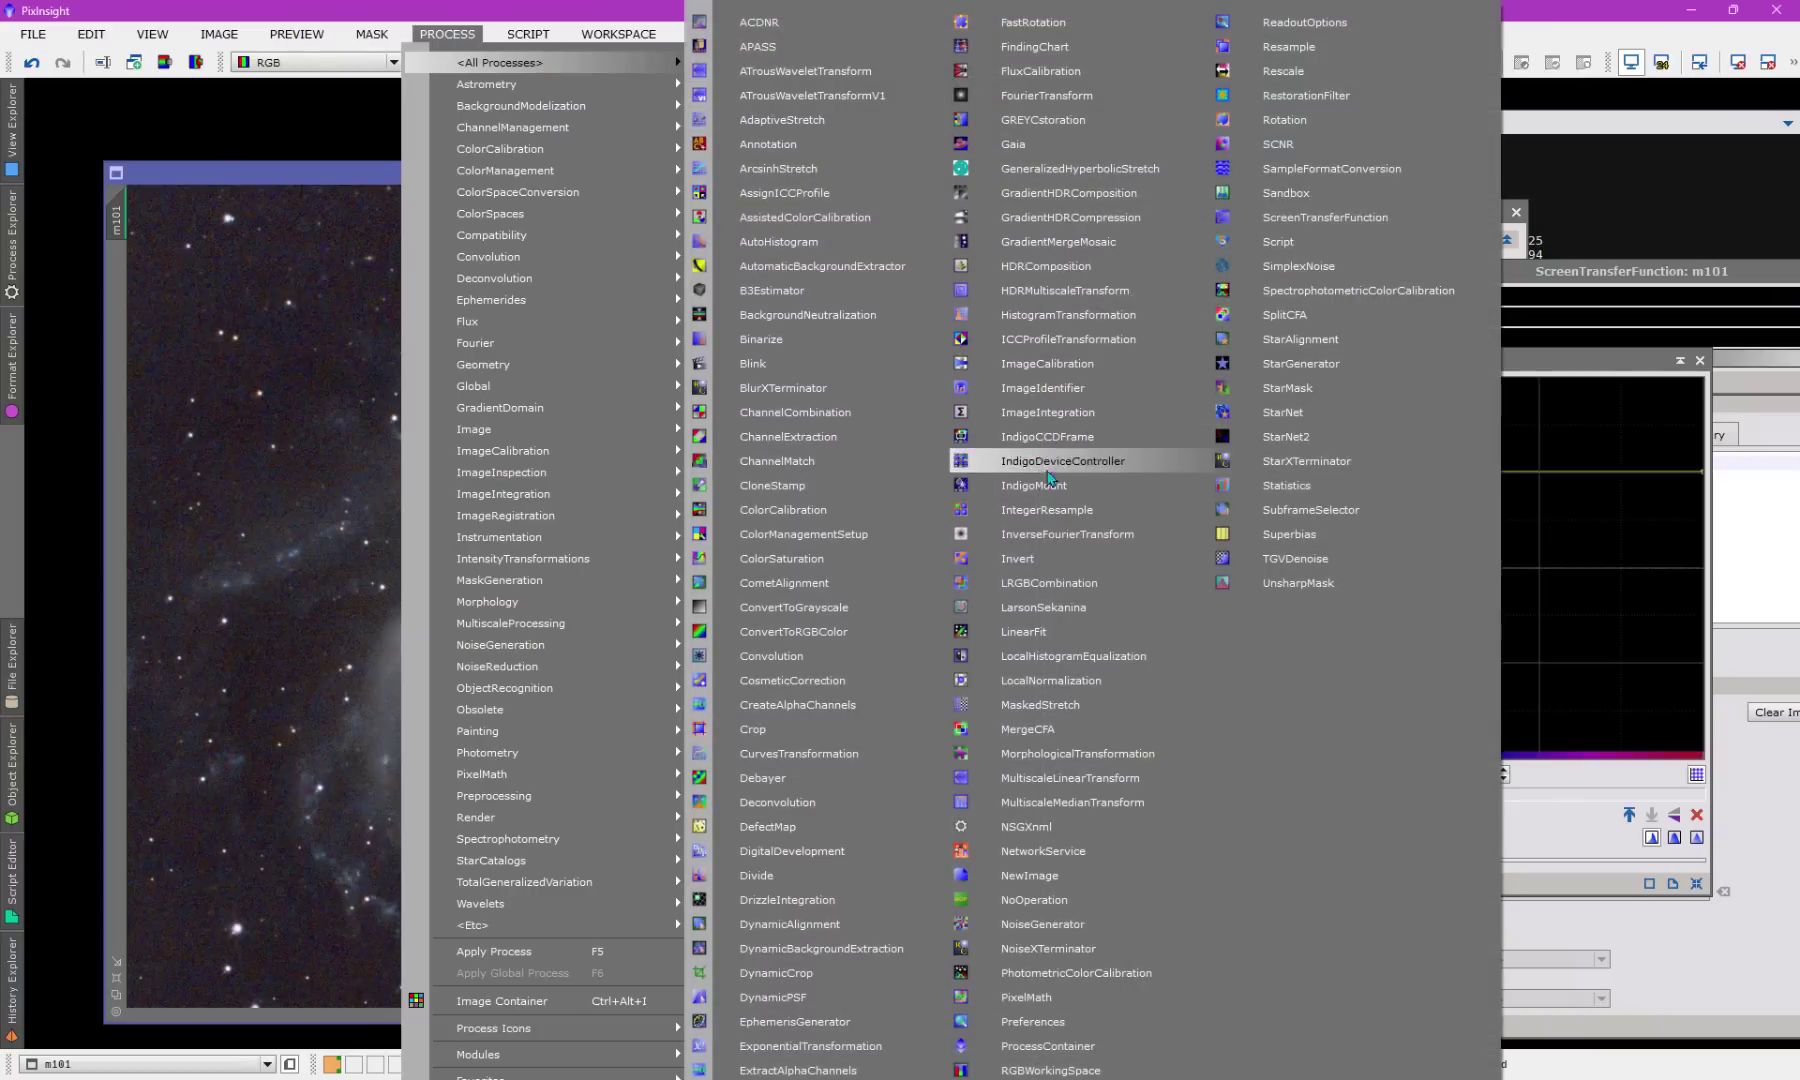
pyautogui.click(1092, 948)
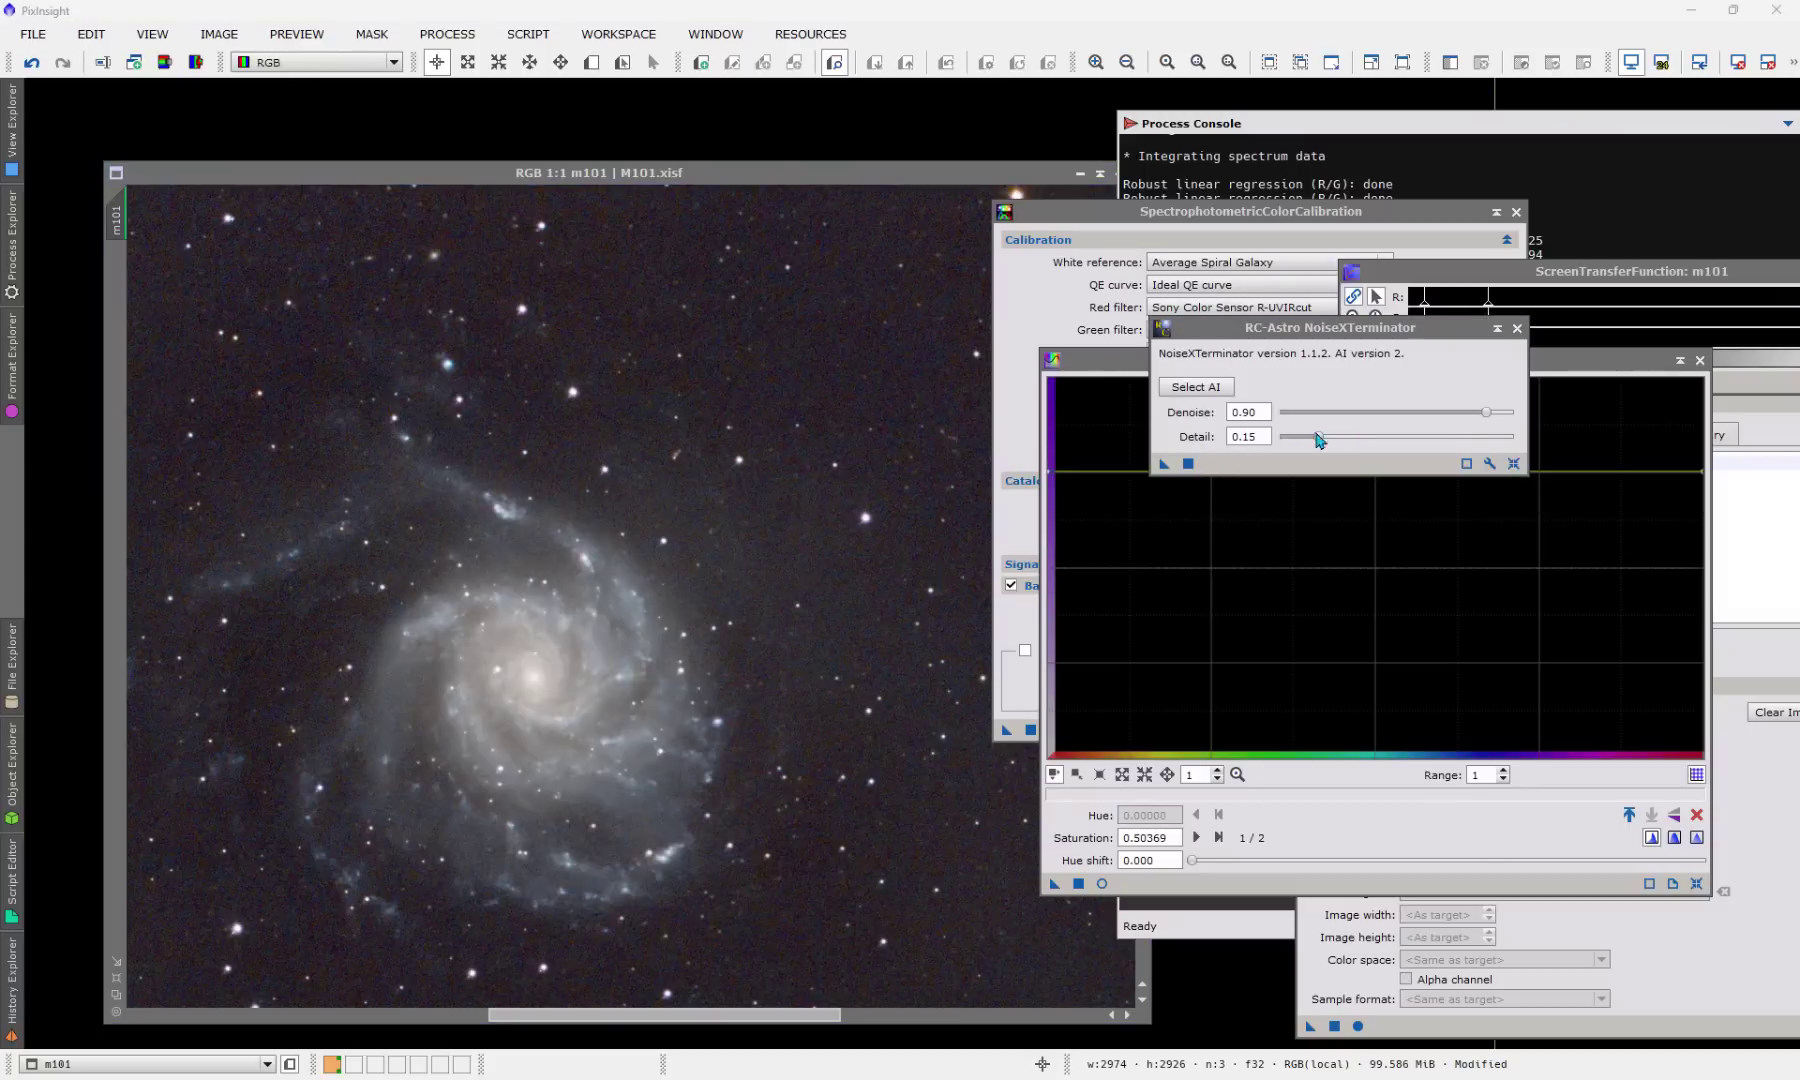
pyautogui.moveTo(1478, 411); pyautogui.dragTo(1441, 408)
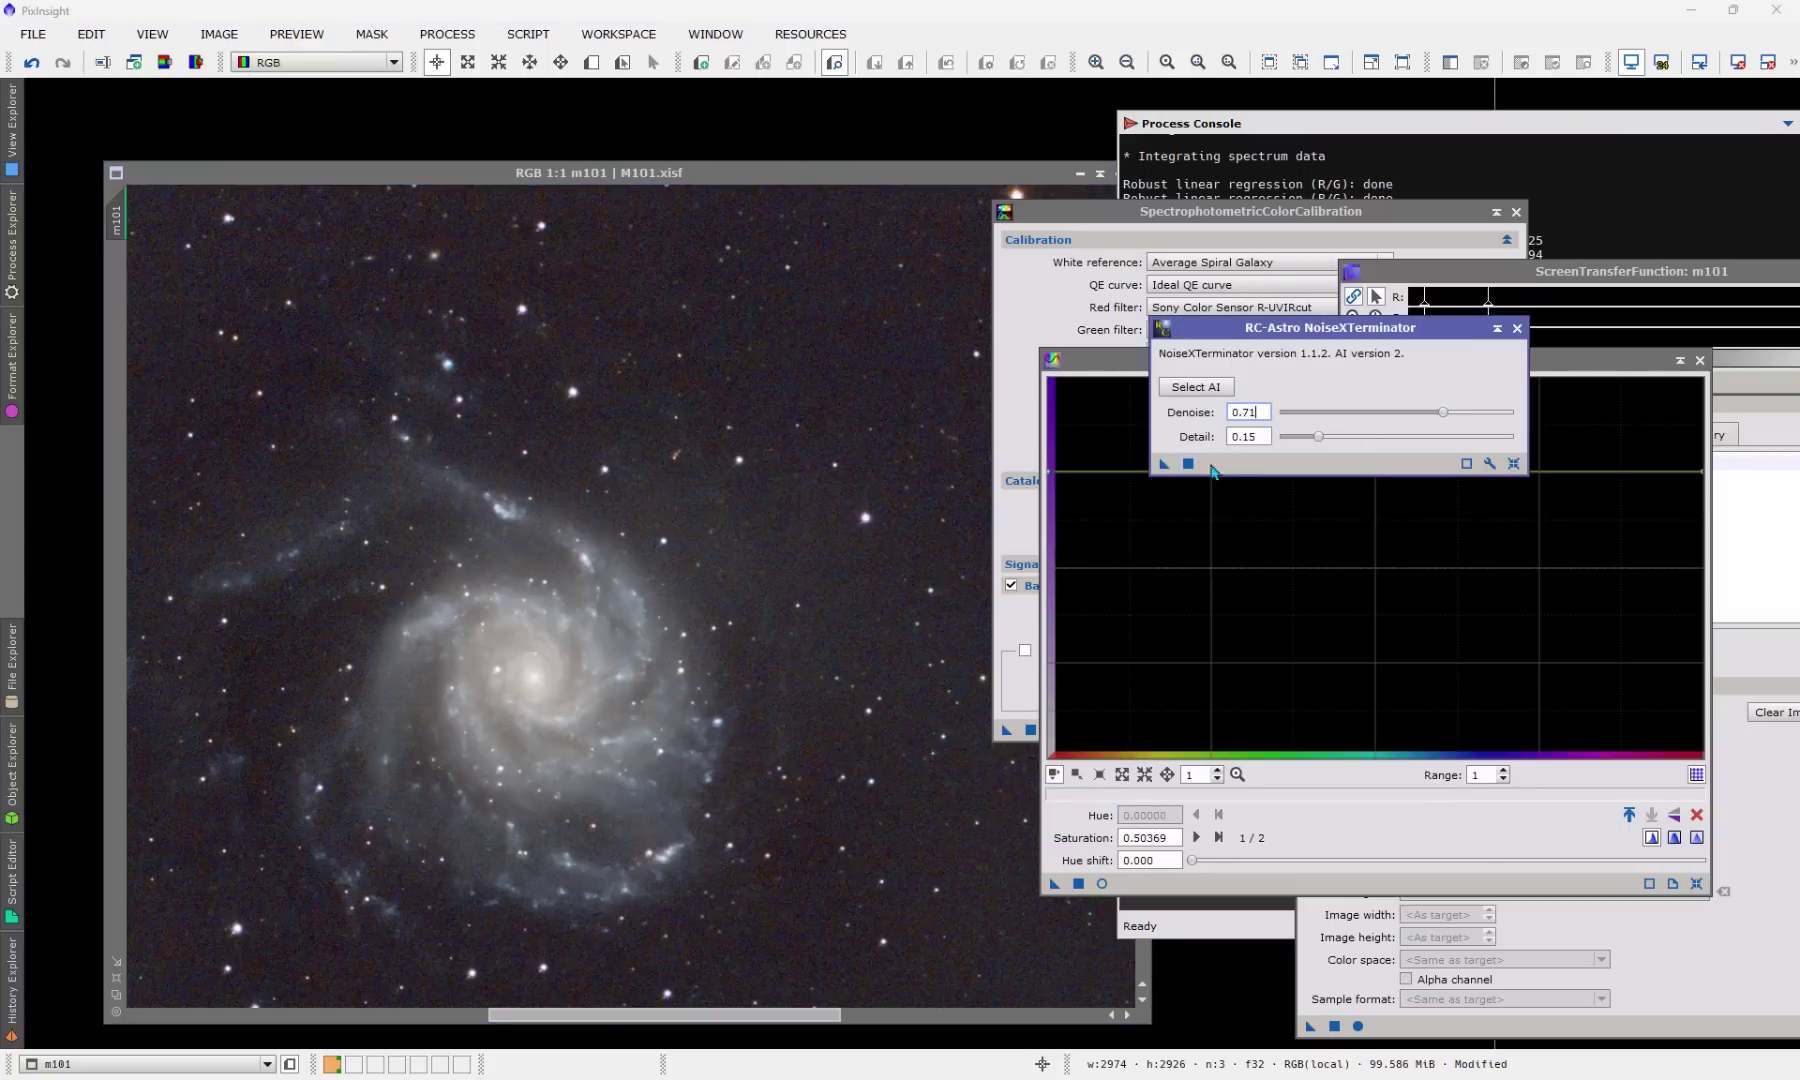
pyautogui.click(810, 548)
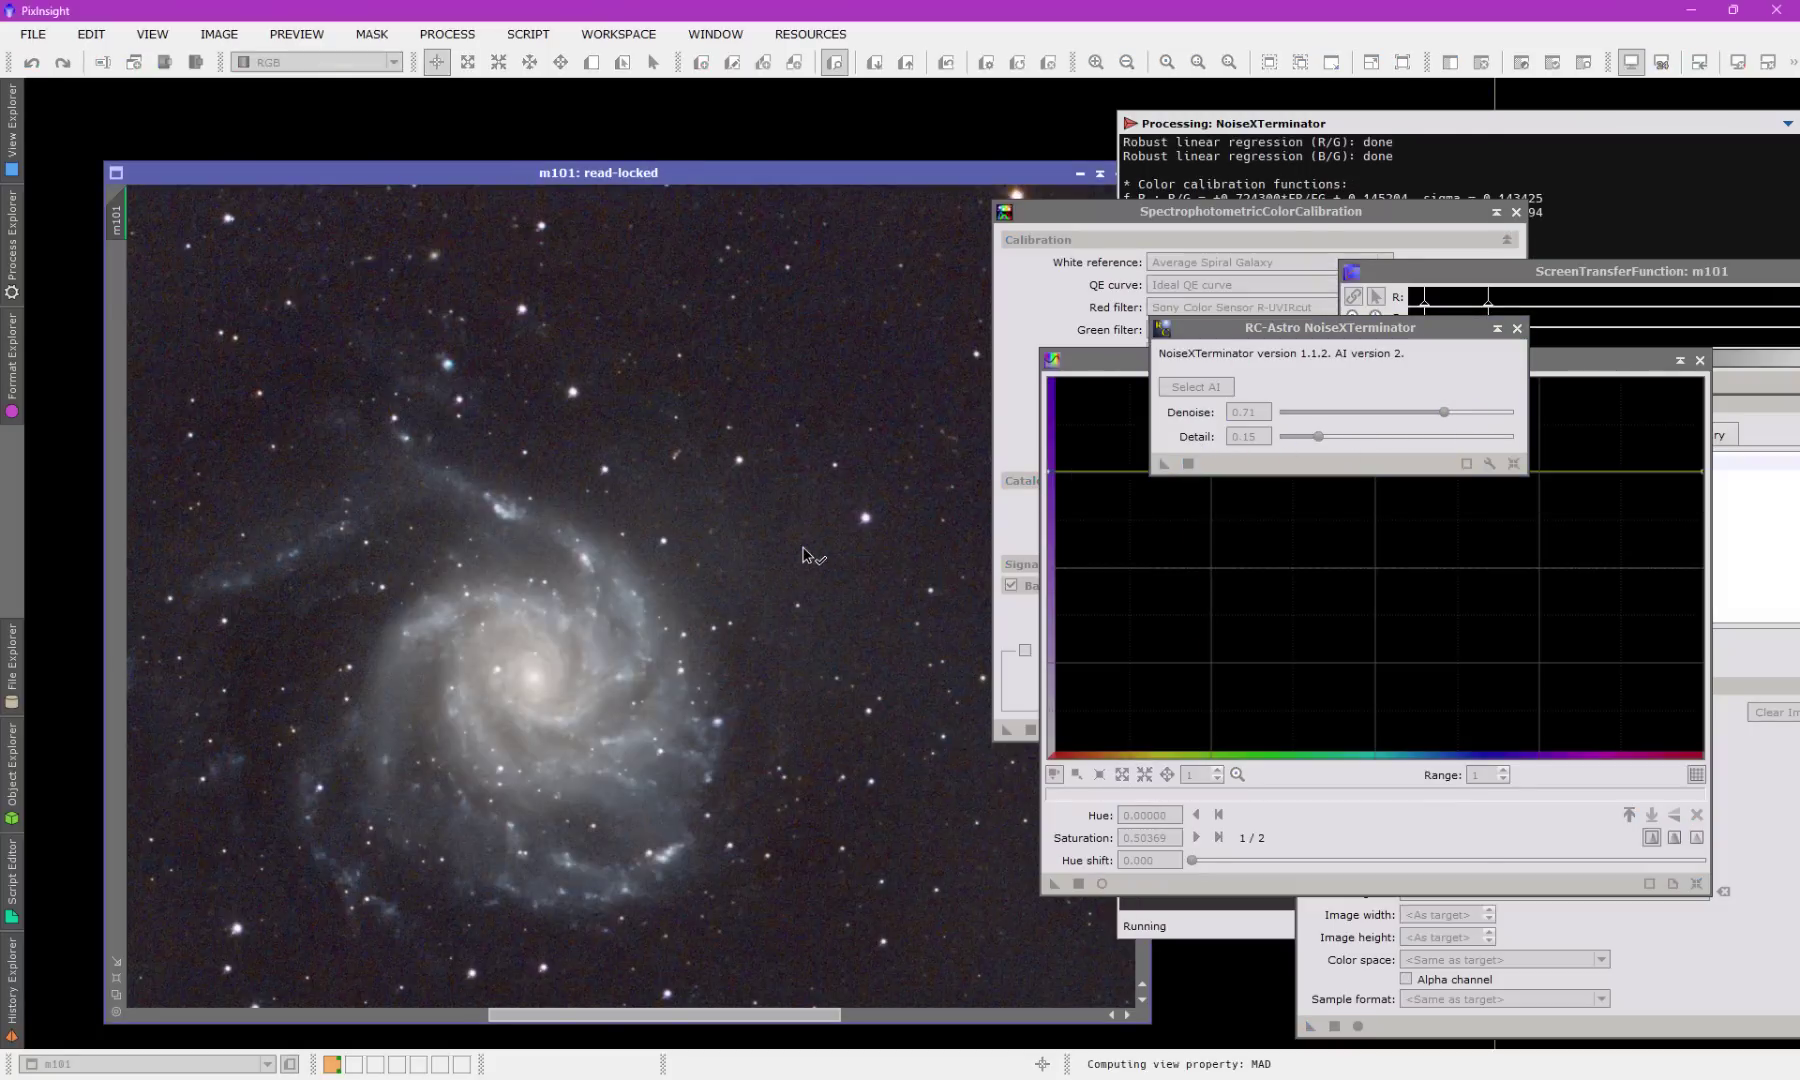
pyautogui.click(1521, 337)
pyautogui.click(1517, 328)
pyautogui.scroll(1, 740, 528)
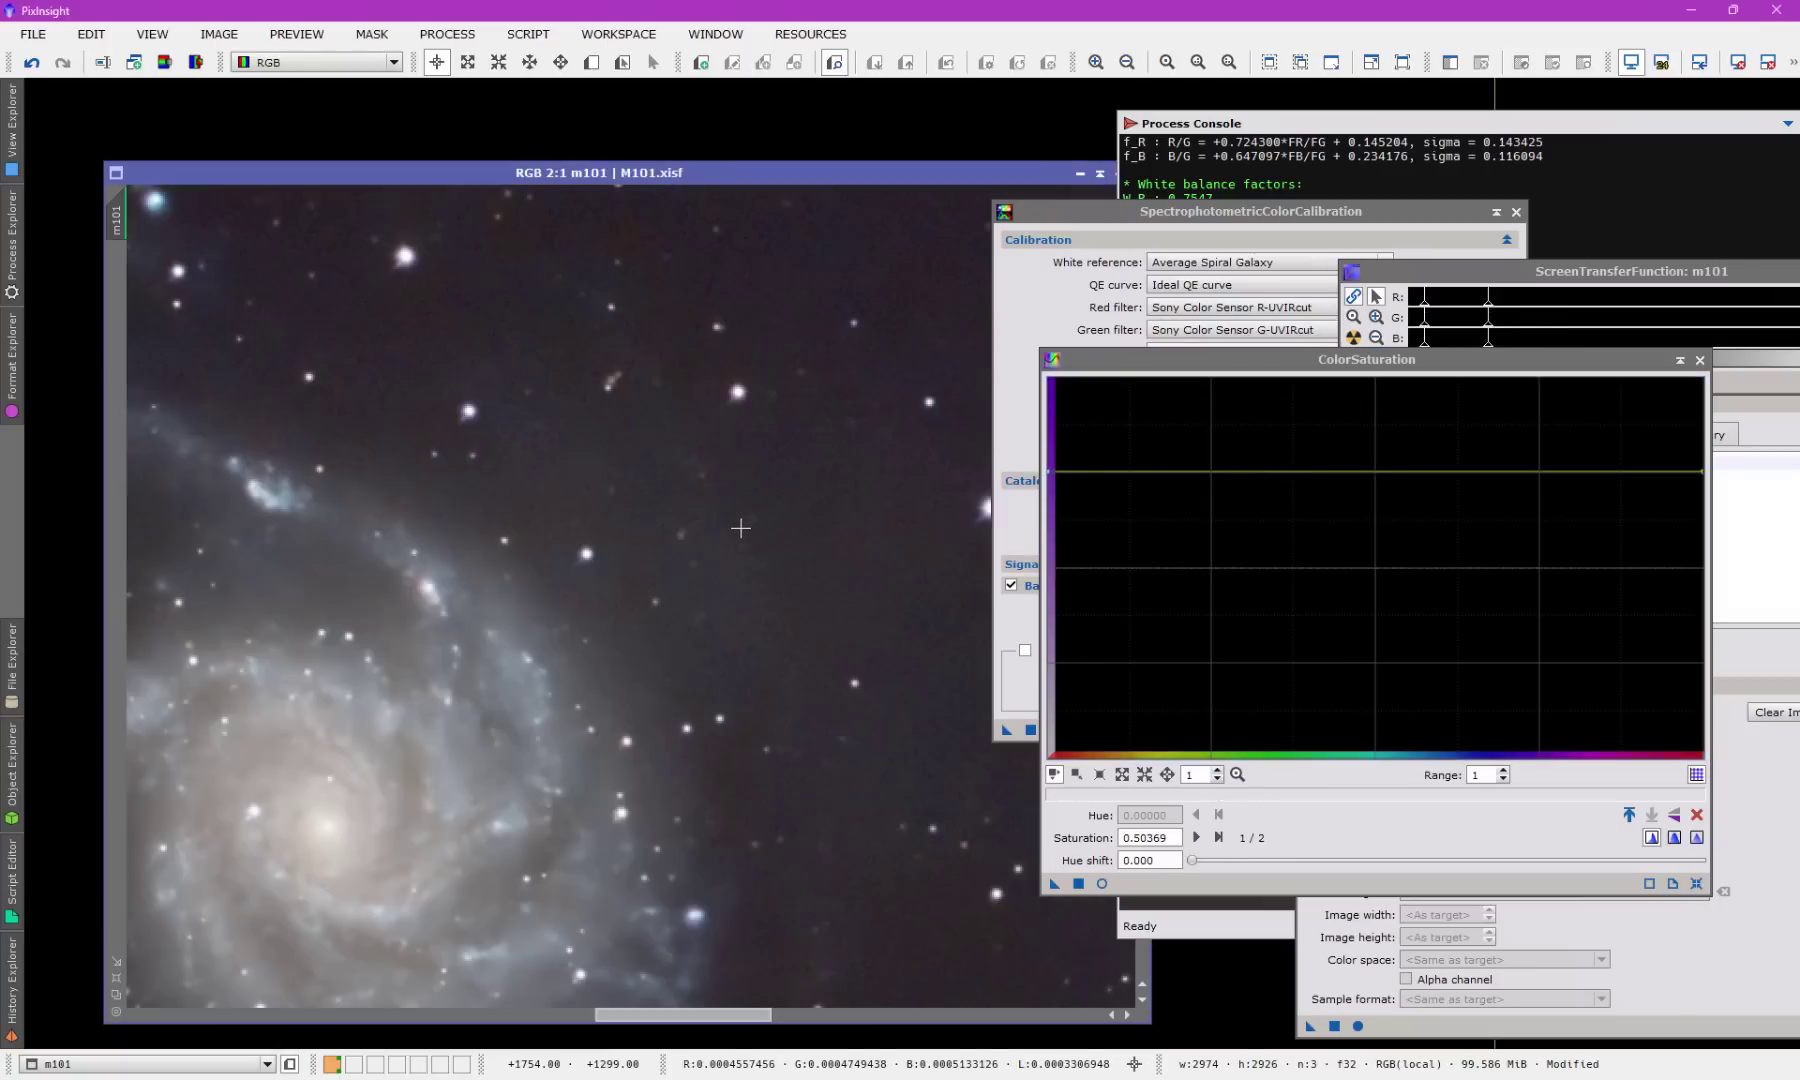
pyautogui.scroll(-2, 740, 528)
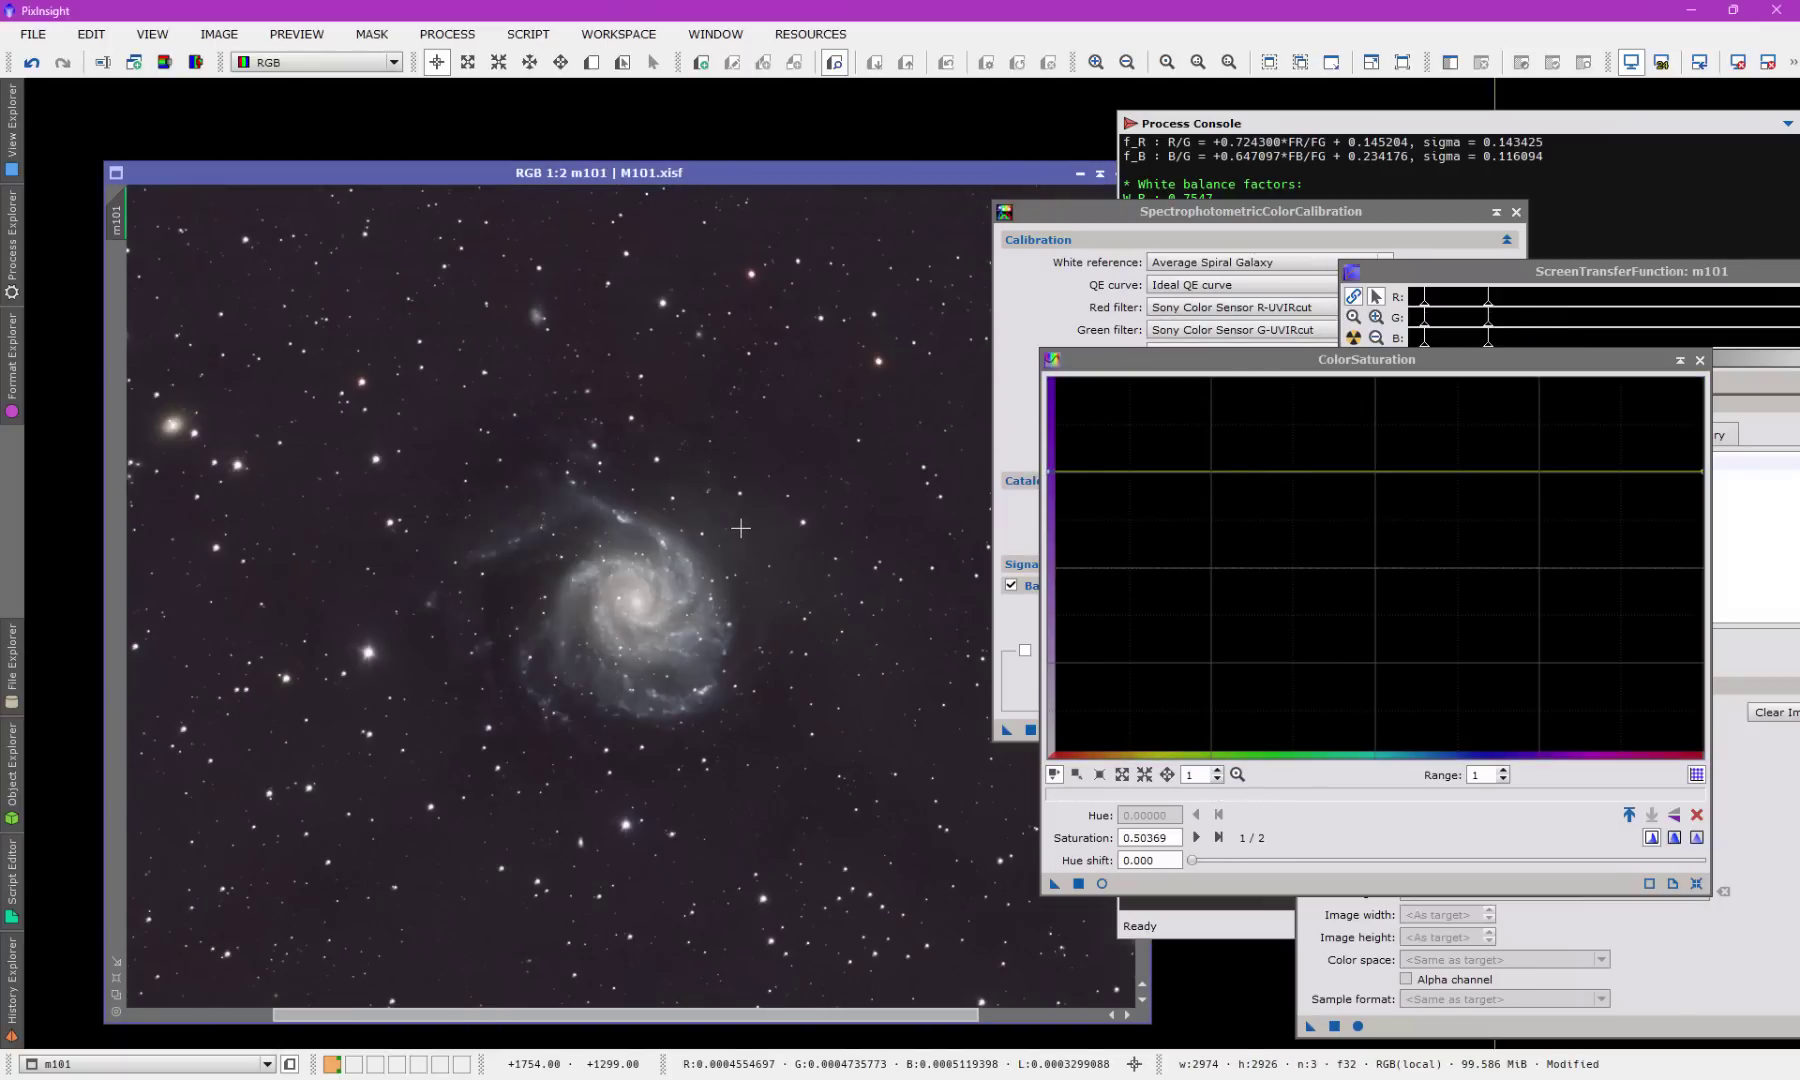